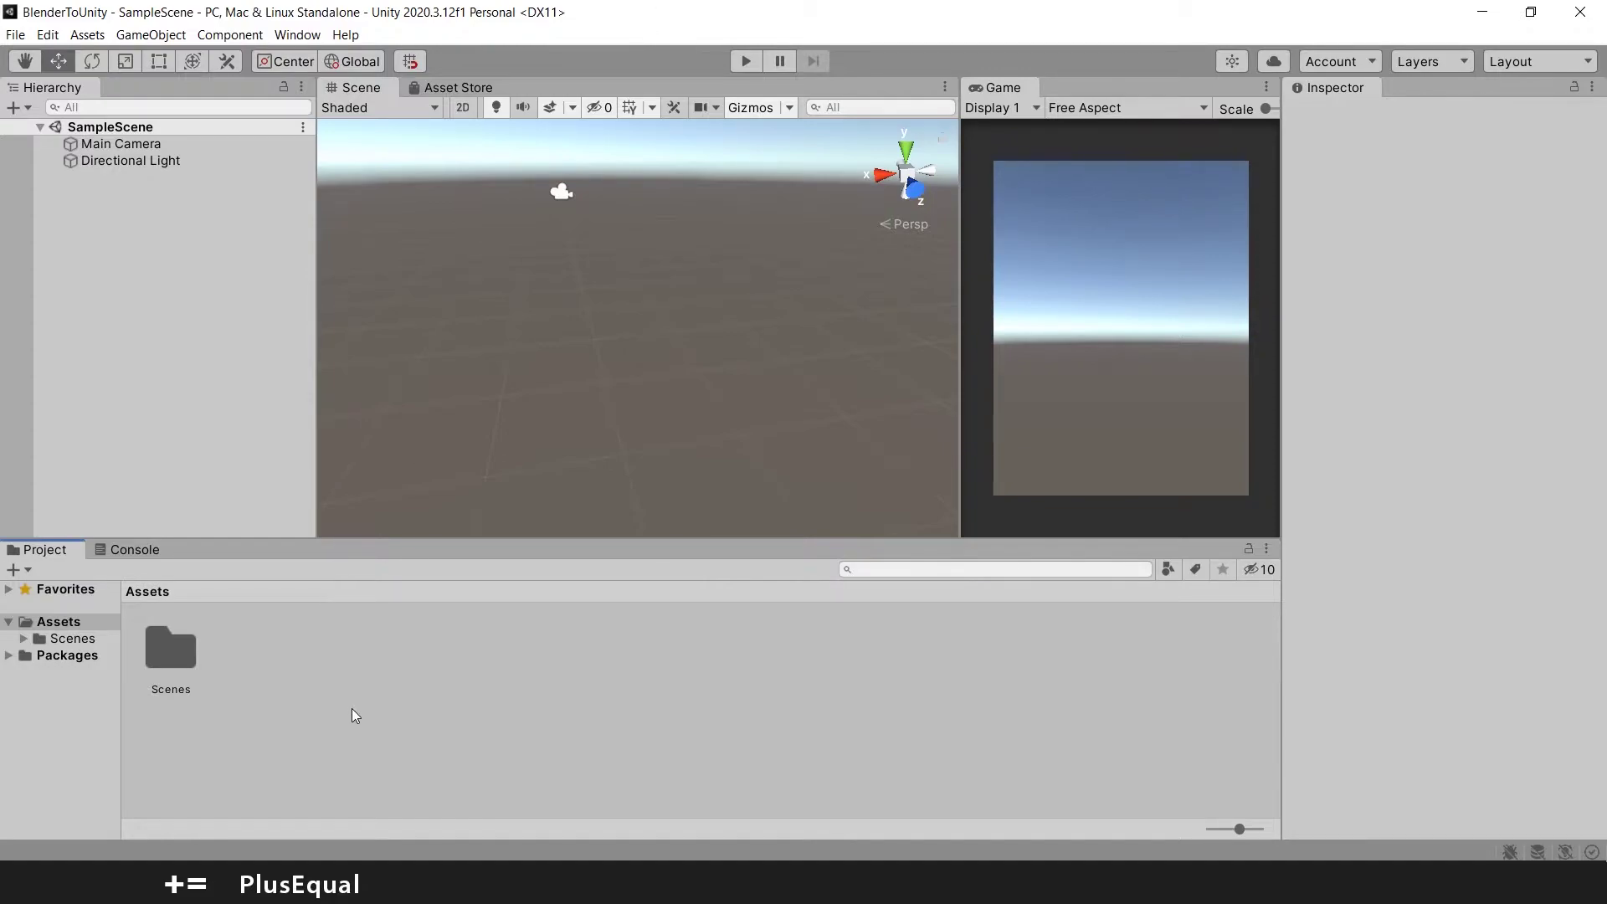
# - Create a new material in Assets named Ground_Mat
pyautogui.rightClick(353, 666)
pyautogui.moveTo(402, 191)
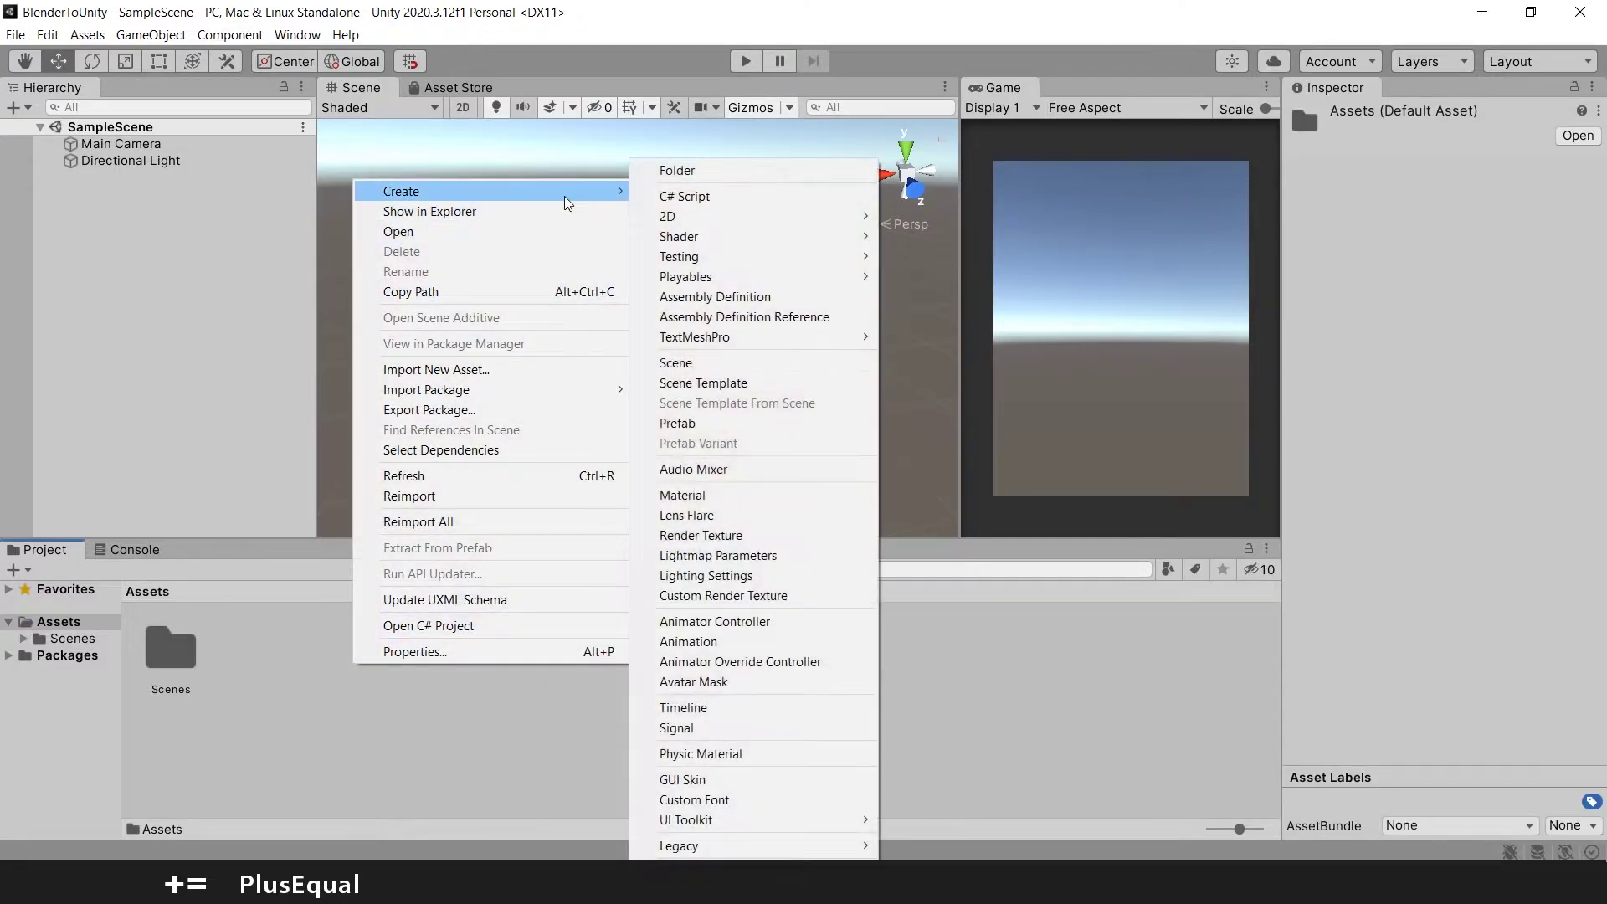
pyautogui.click(710, 497)
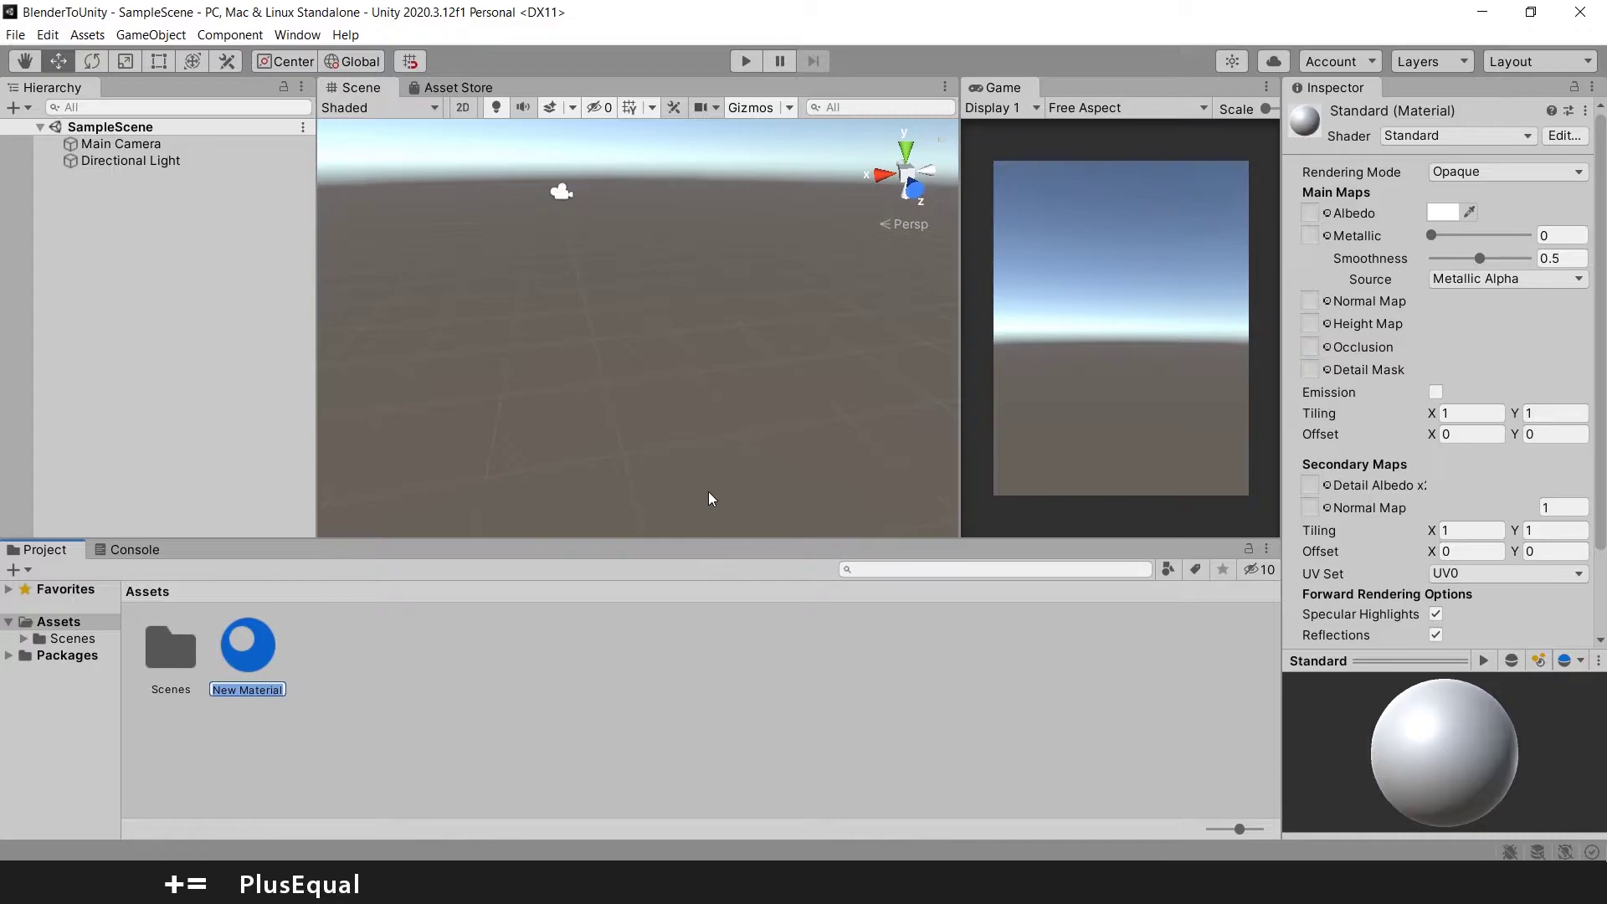
pyautogui.write('G')
pyautogui.write('round_')
pyautogui.write('Mat')
pyautogui.press('Return')
pyautogui.click(247, 650)
pyautogui.rightClick(248, 650)
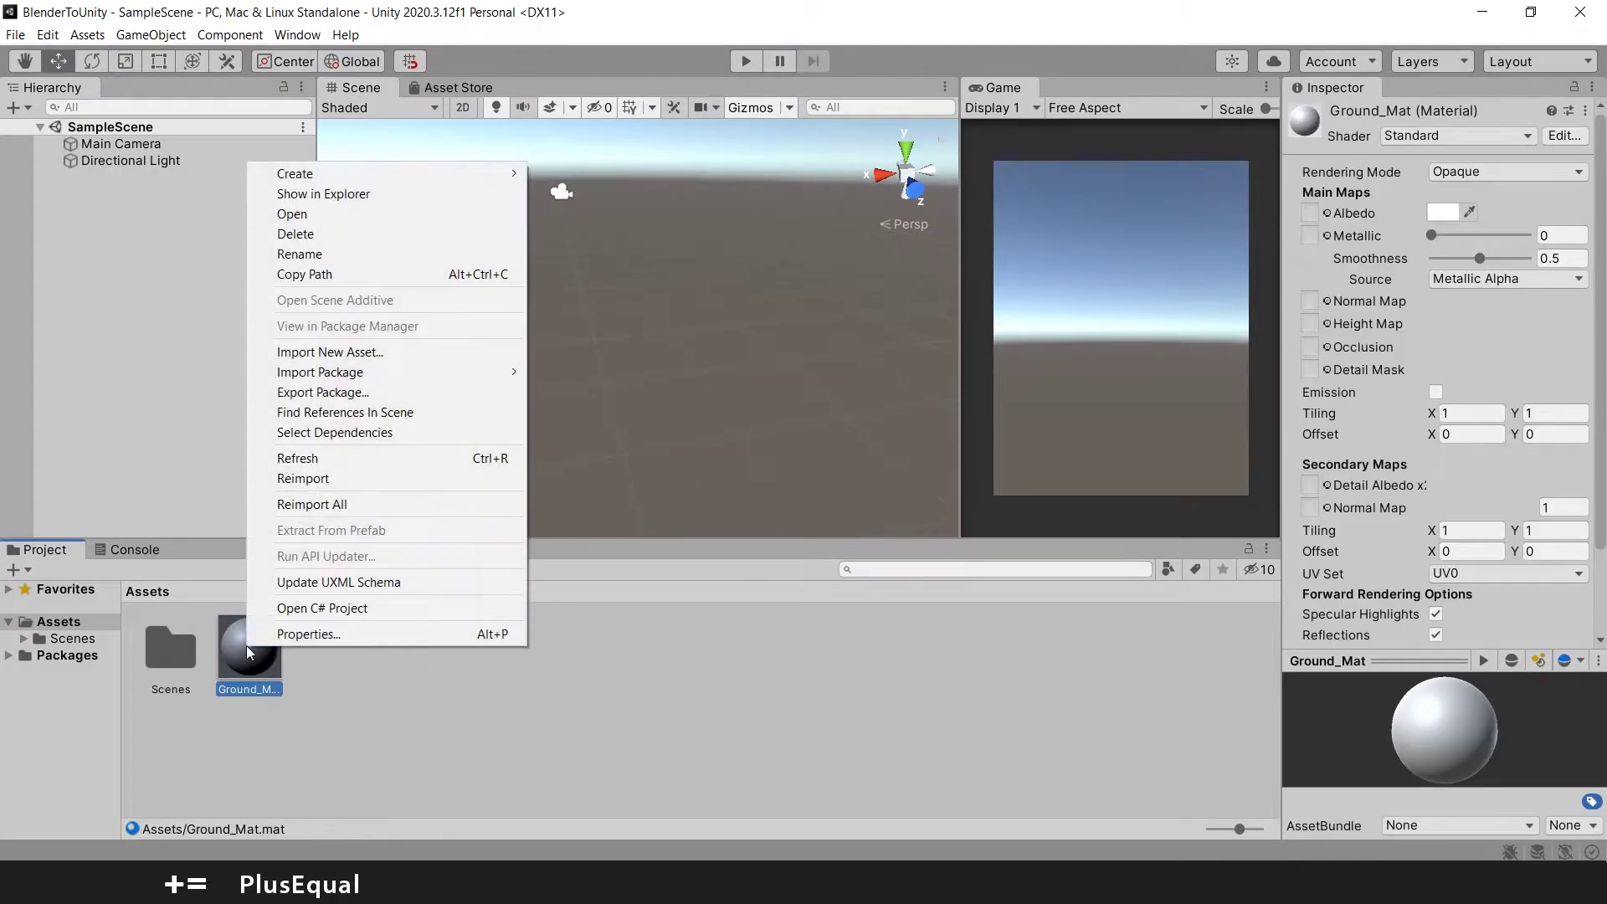
# - Duplicate Ground_Mat twice, naming the copies Mettalic_Mat and Cube_Mat
pyautogui.press('Escape')
pyautogui.hotkey('ctrl', 'd')
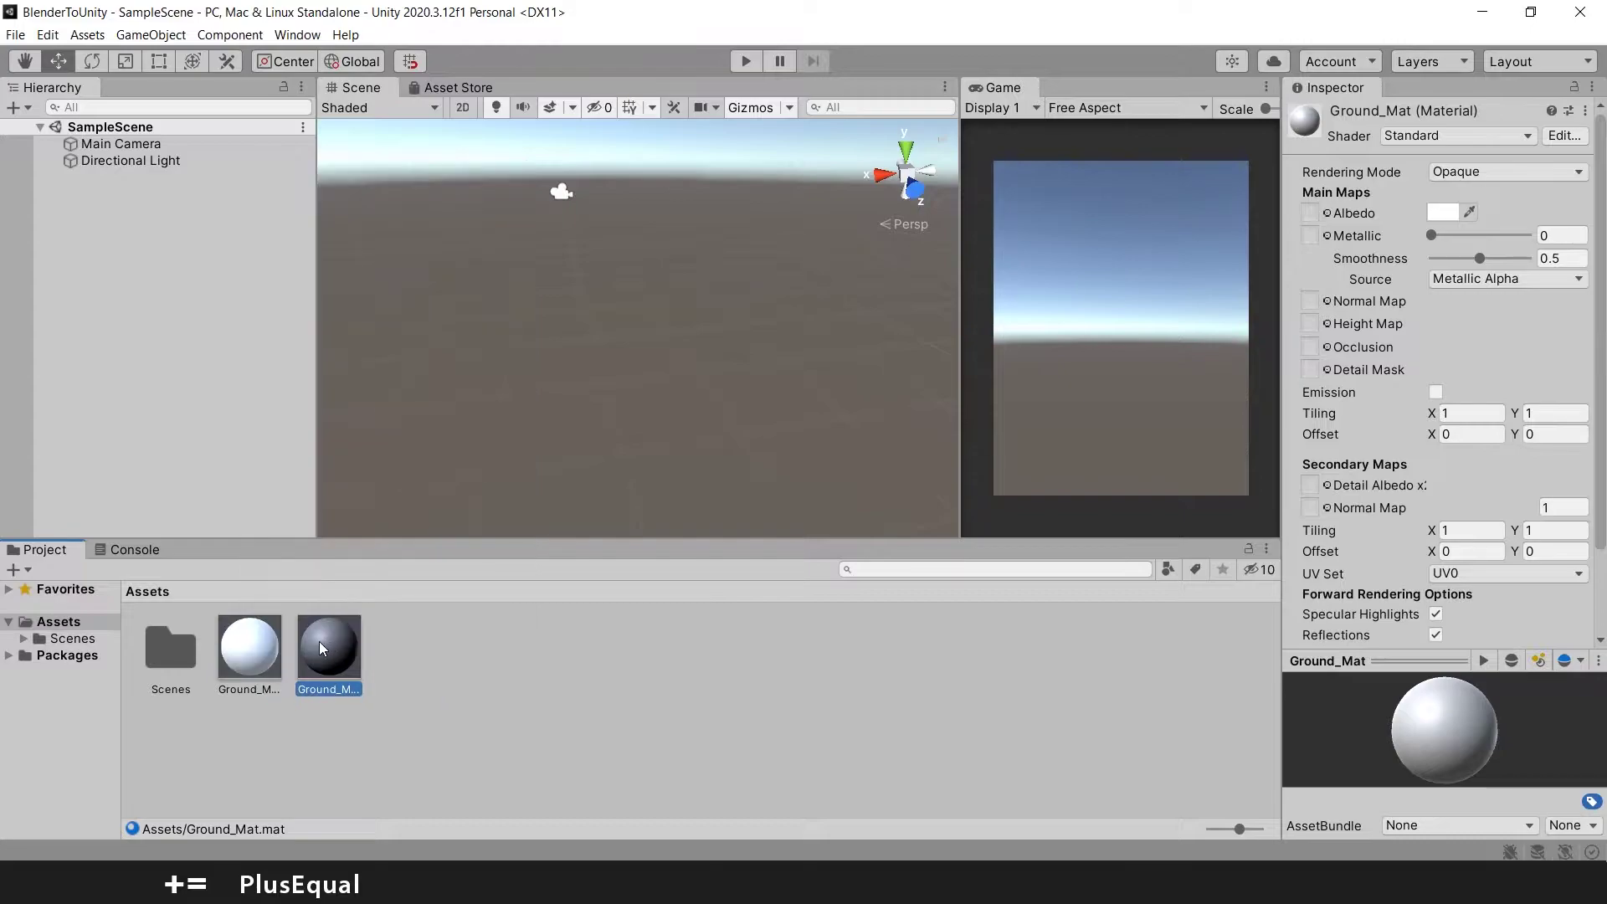
pyautogui.click(247, 640)
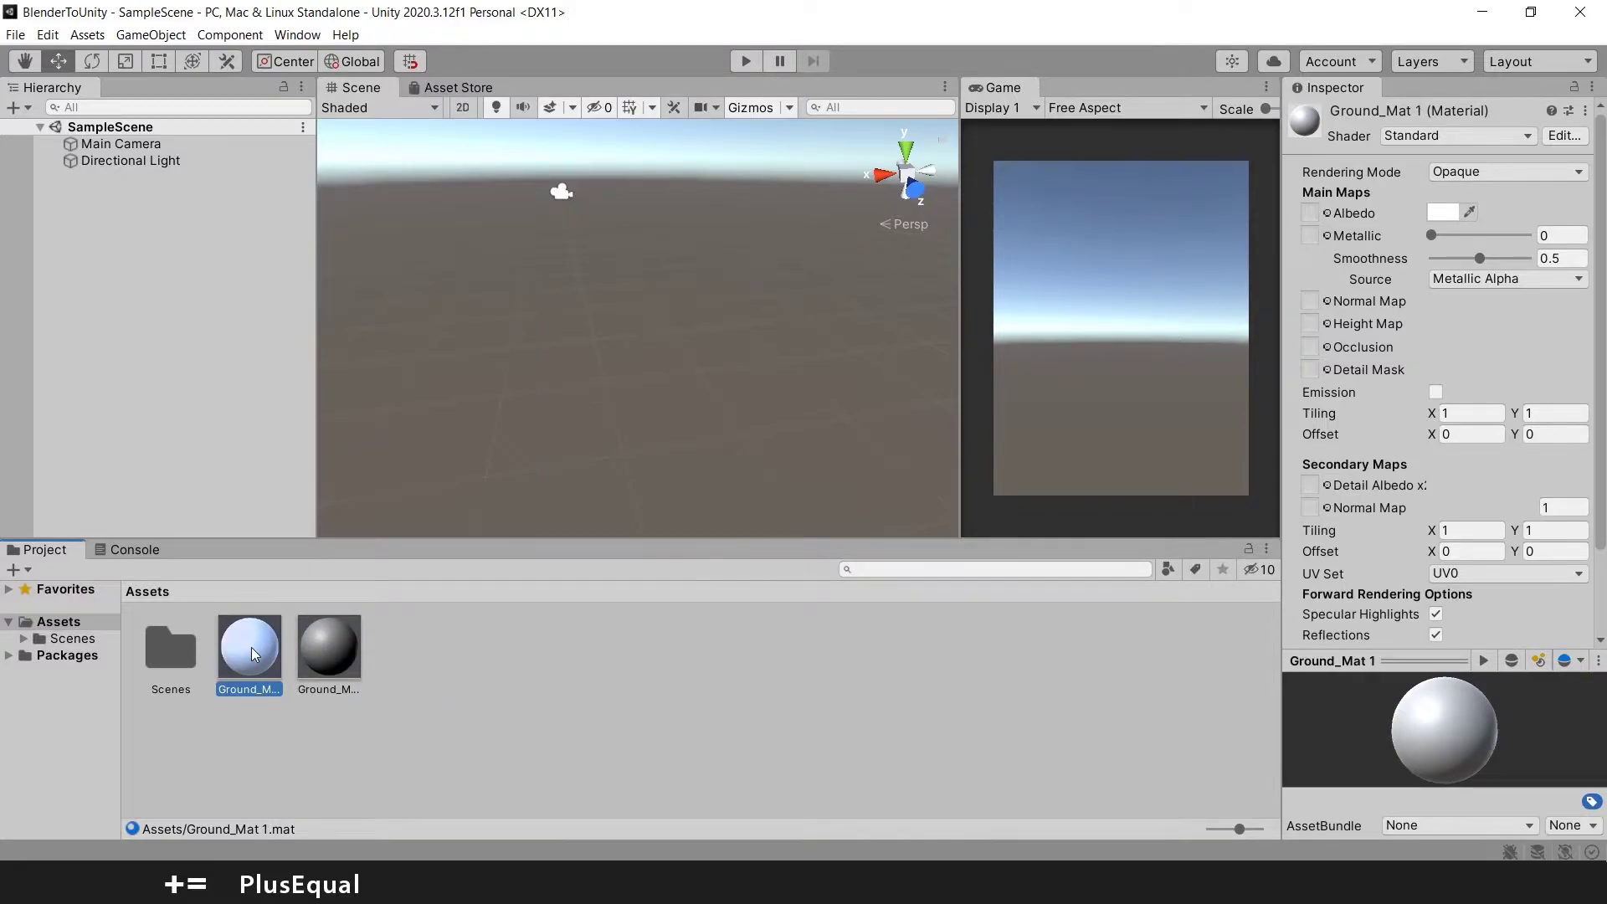
pyautogui.press('F2')
pyautogui.write('Metta')
pyautogui.write('lic')
pyautogui.write('_Mat')
pyautogui.press('Return')
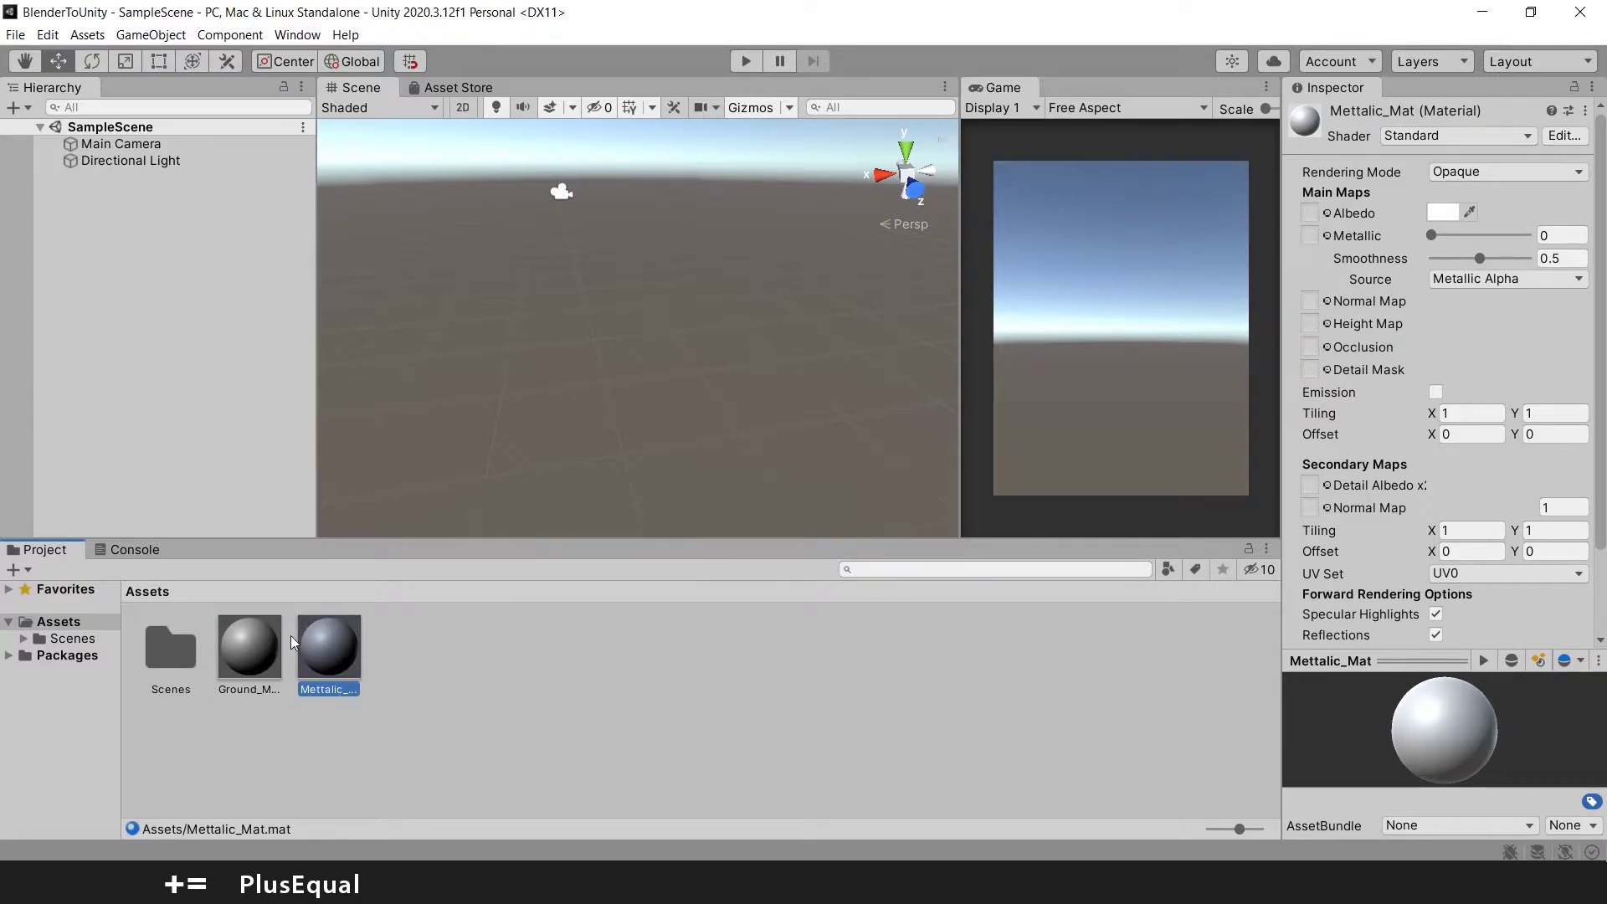
pyautogui.hotkey('ctrl', 'd')
pyautogui.press('F2')
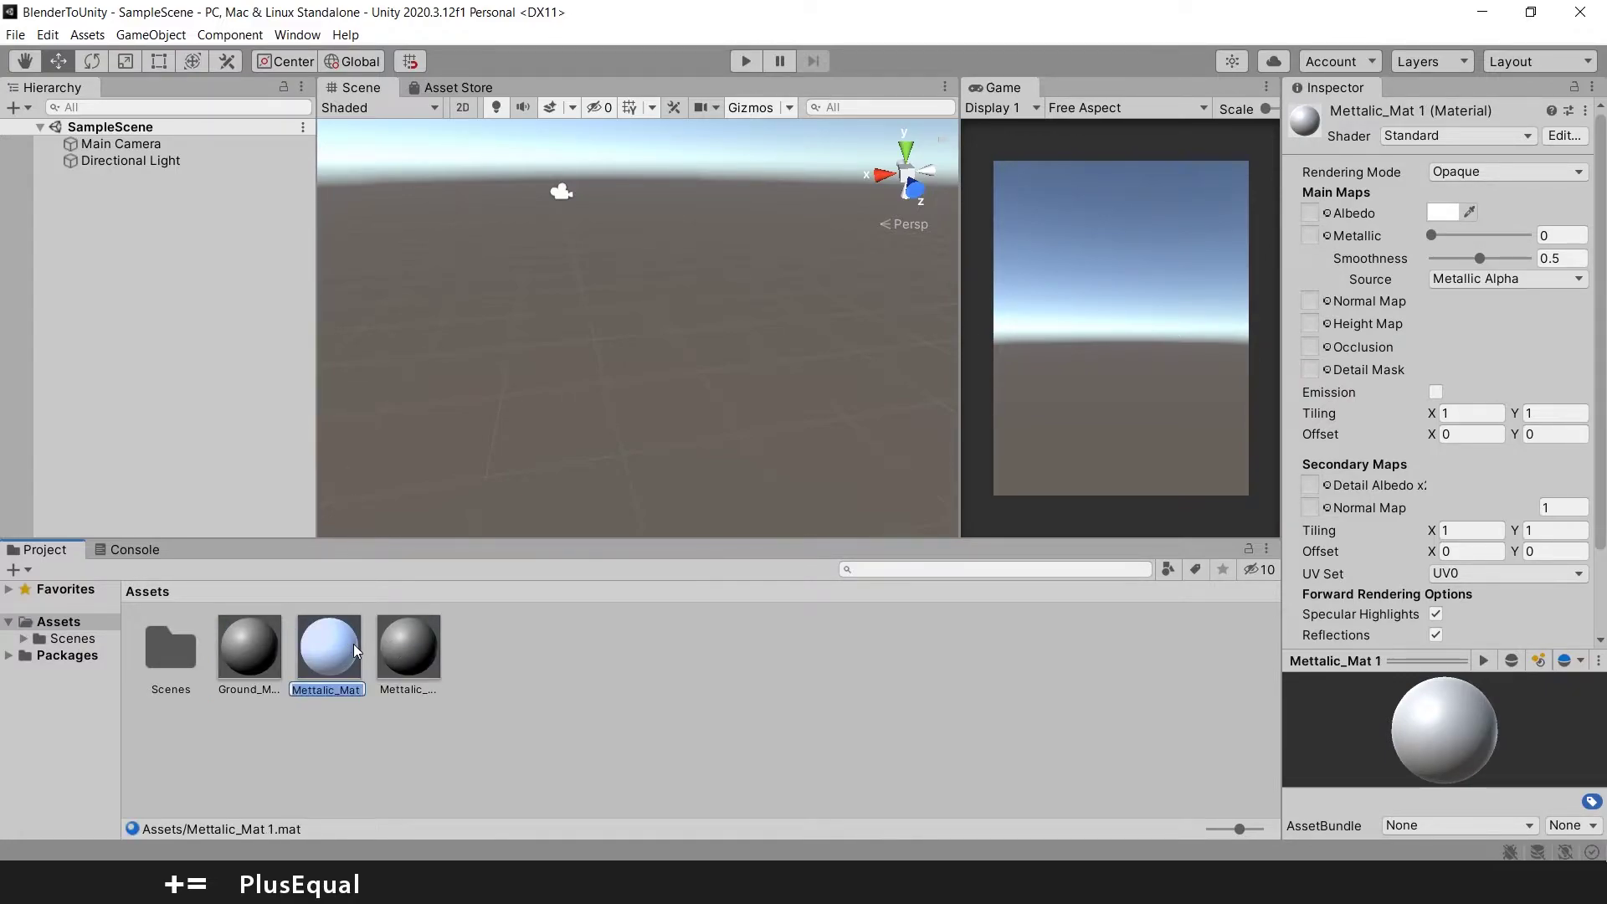
pyautogui.write('Cube_')
pyautogui.write('Mat')
pyautogui.click(409, 402)
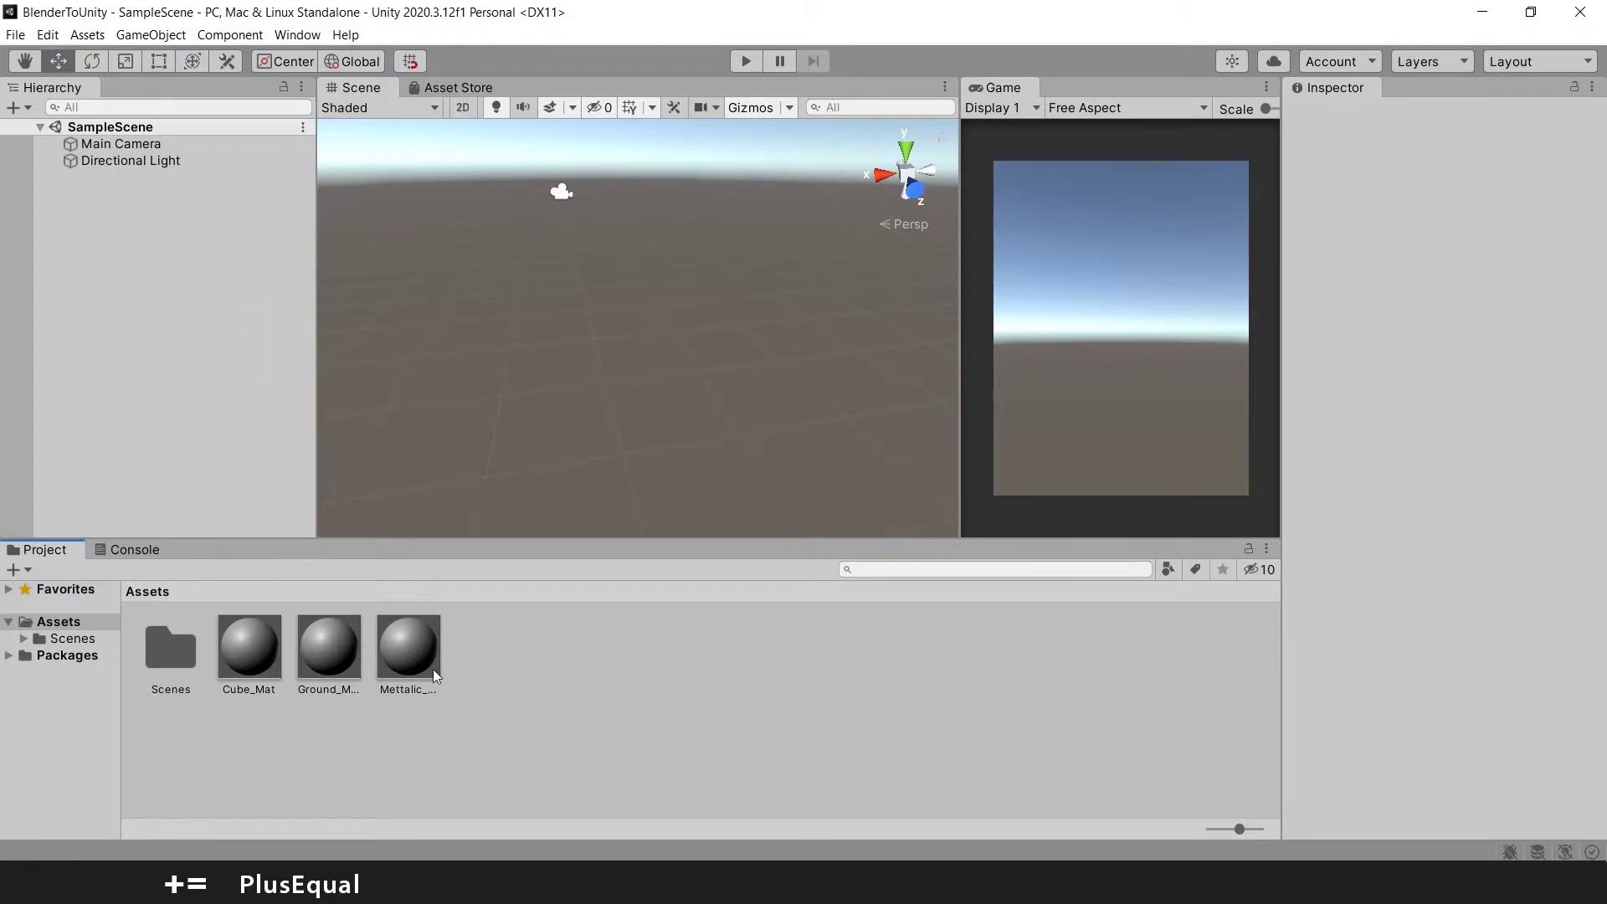
# - Add a Plane to the scene and reset its Transform to the origin
pyautogui.click(191, 251)
pyautogui.rightClick(119, 213)
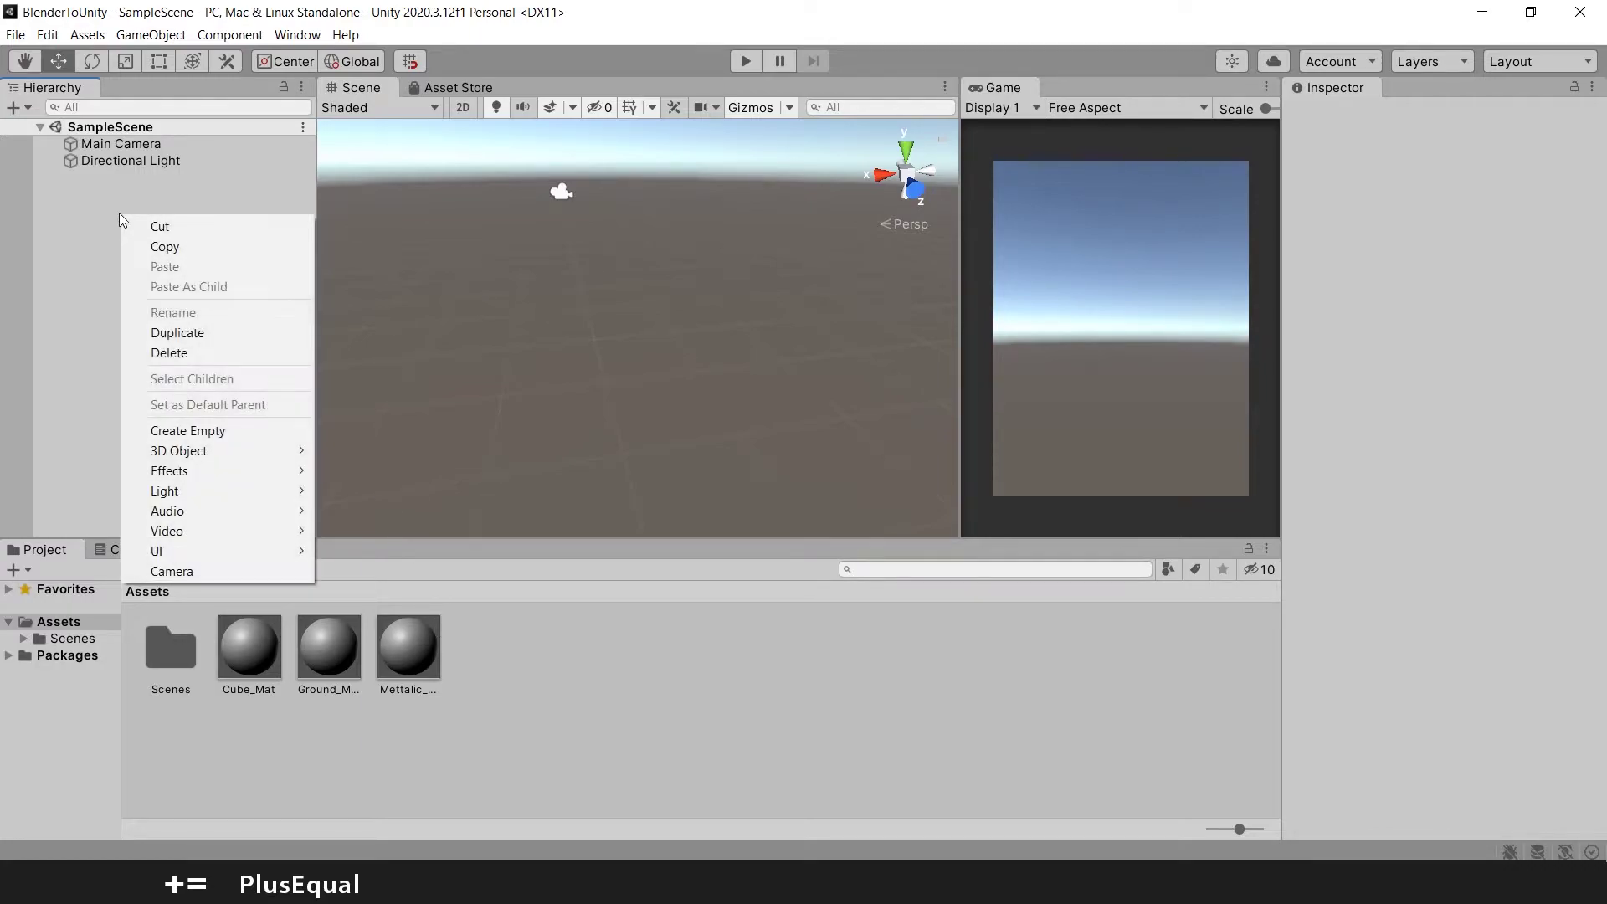
pyautogui.moveTo(214, 450)
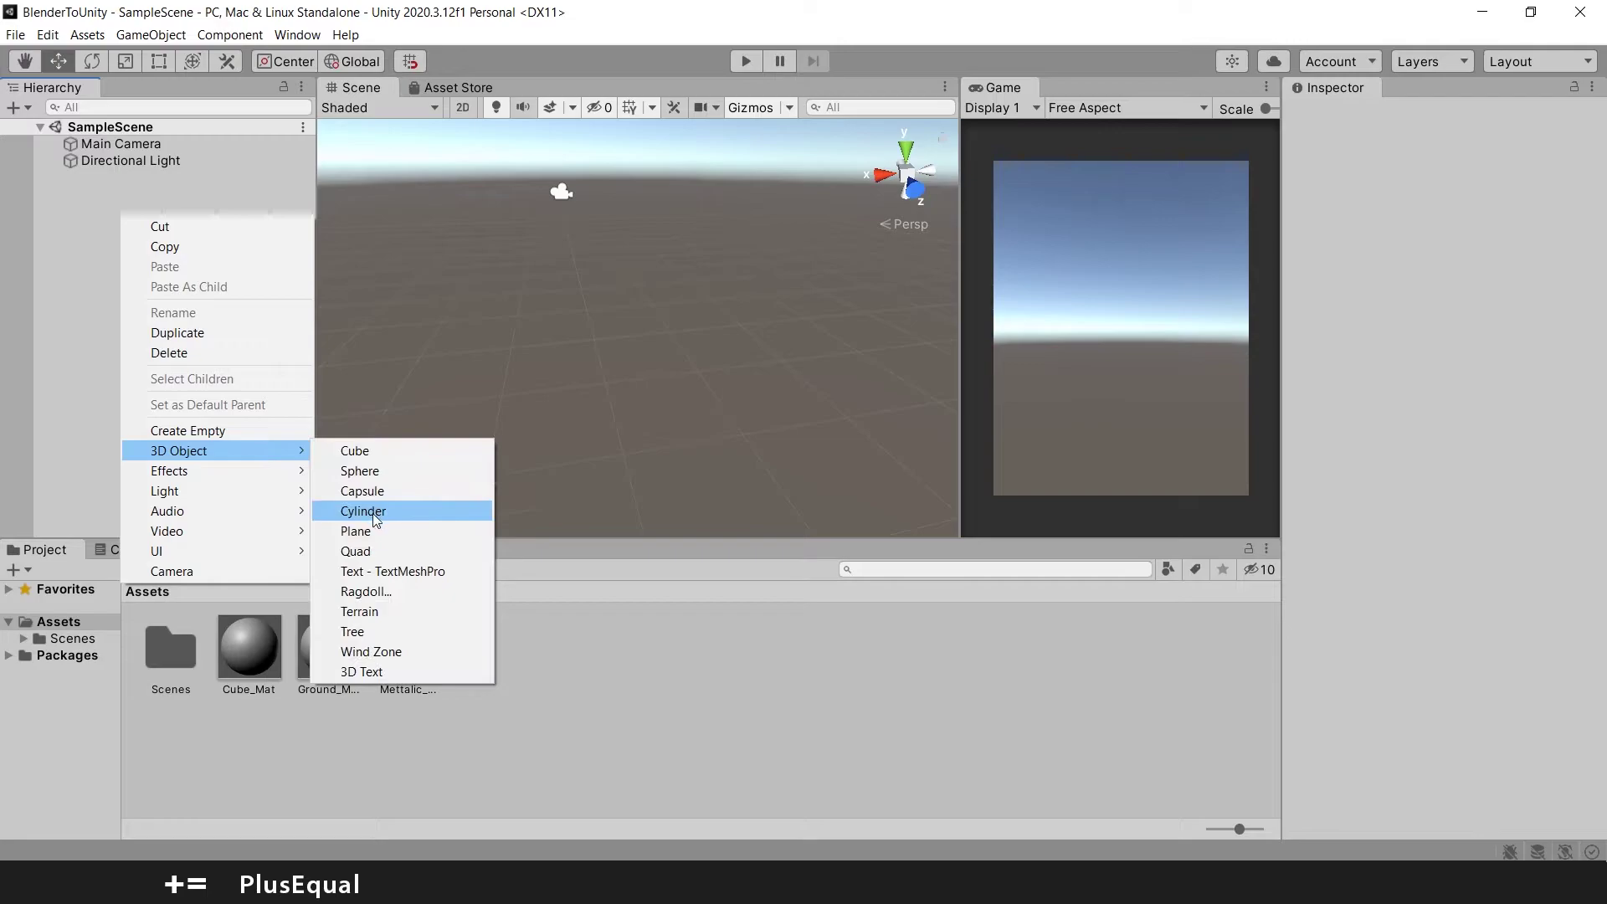
pyautogui.click(387, 527)
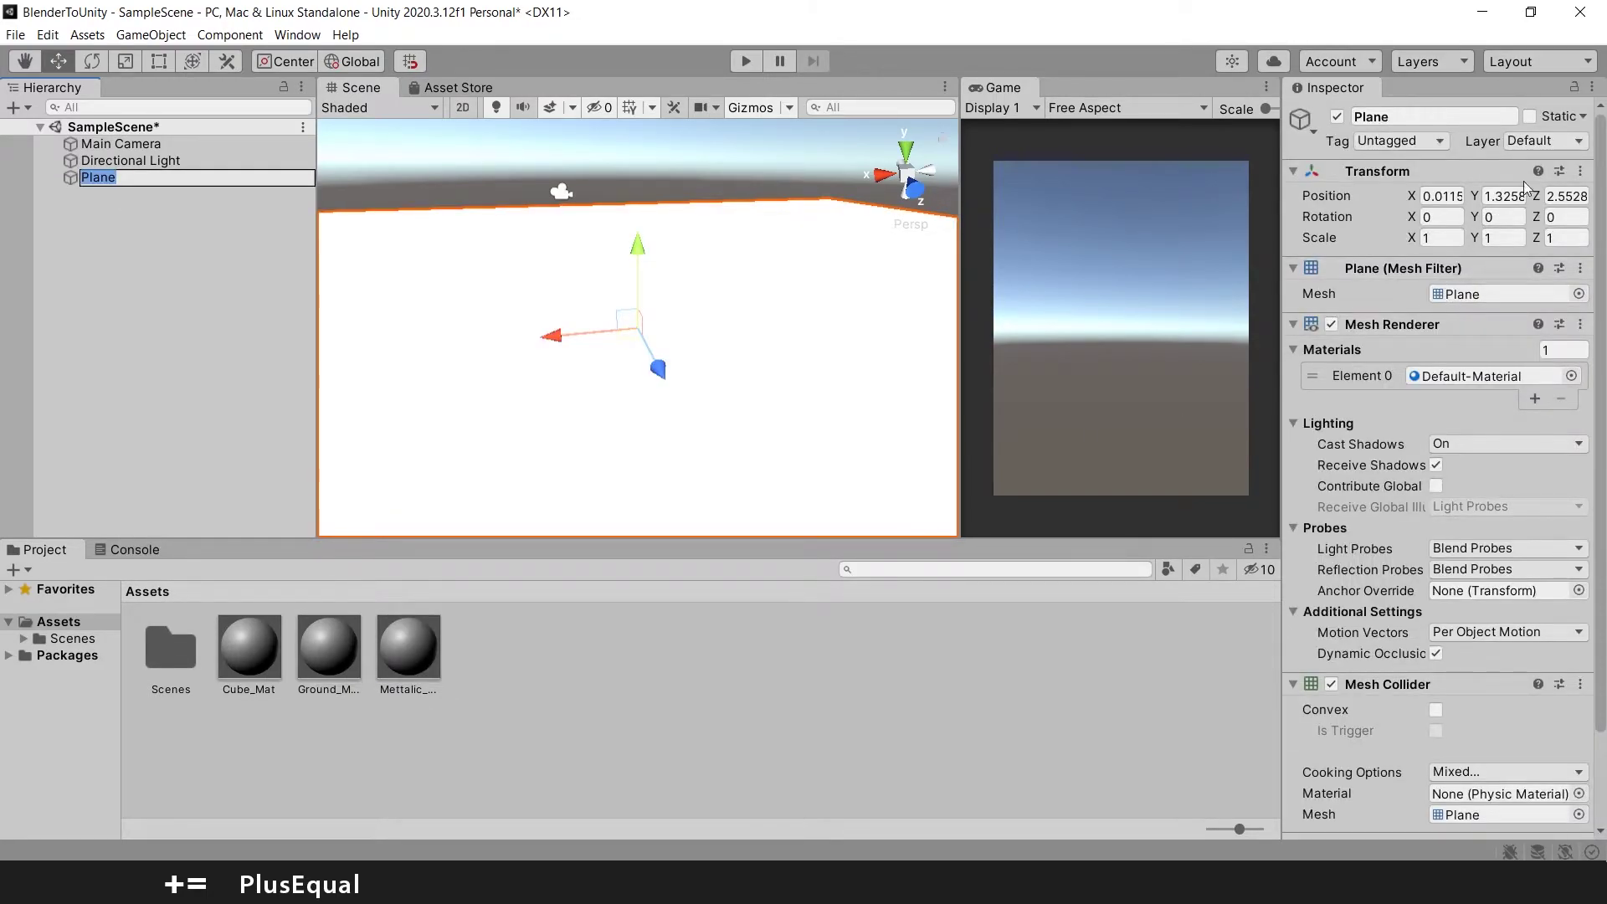
pyautogui.click(1580, 171)
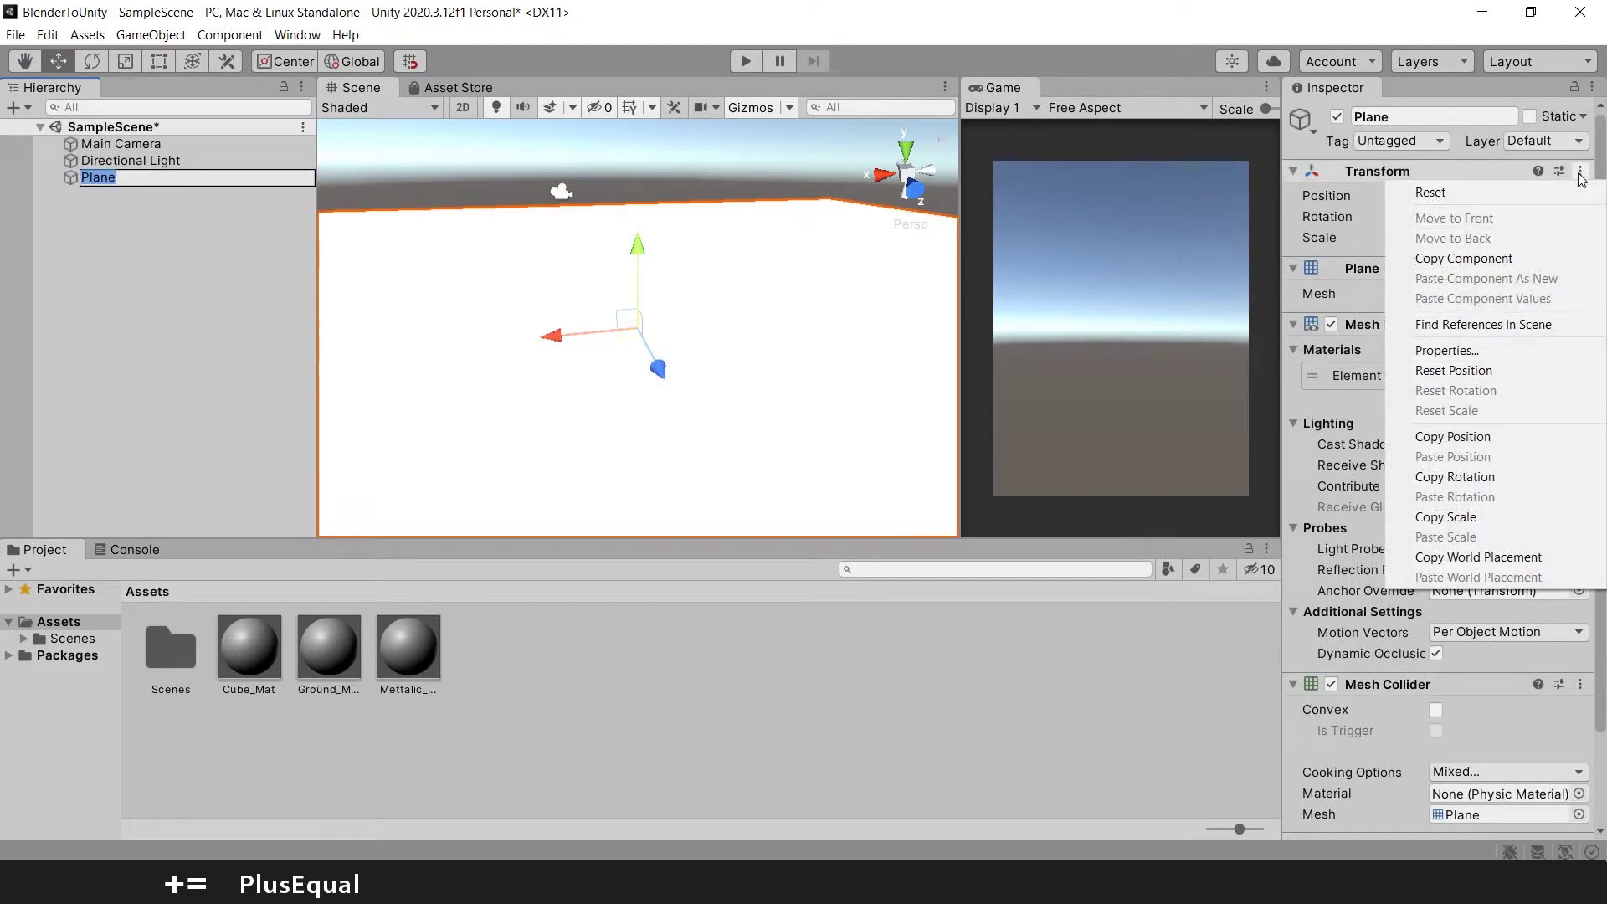
pyautogui.click(1535, 194)
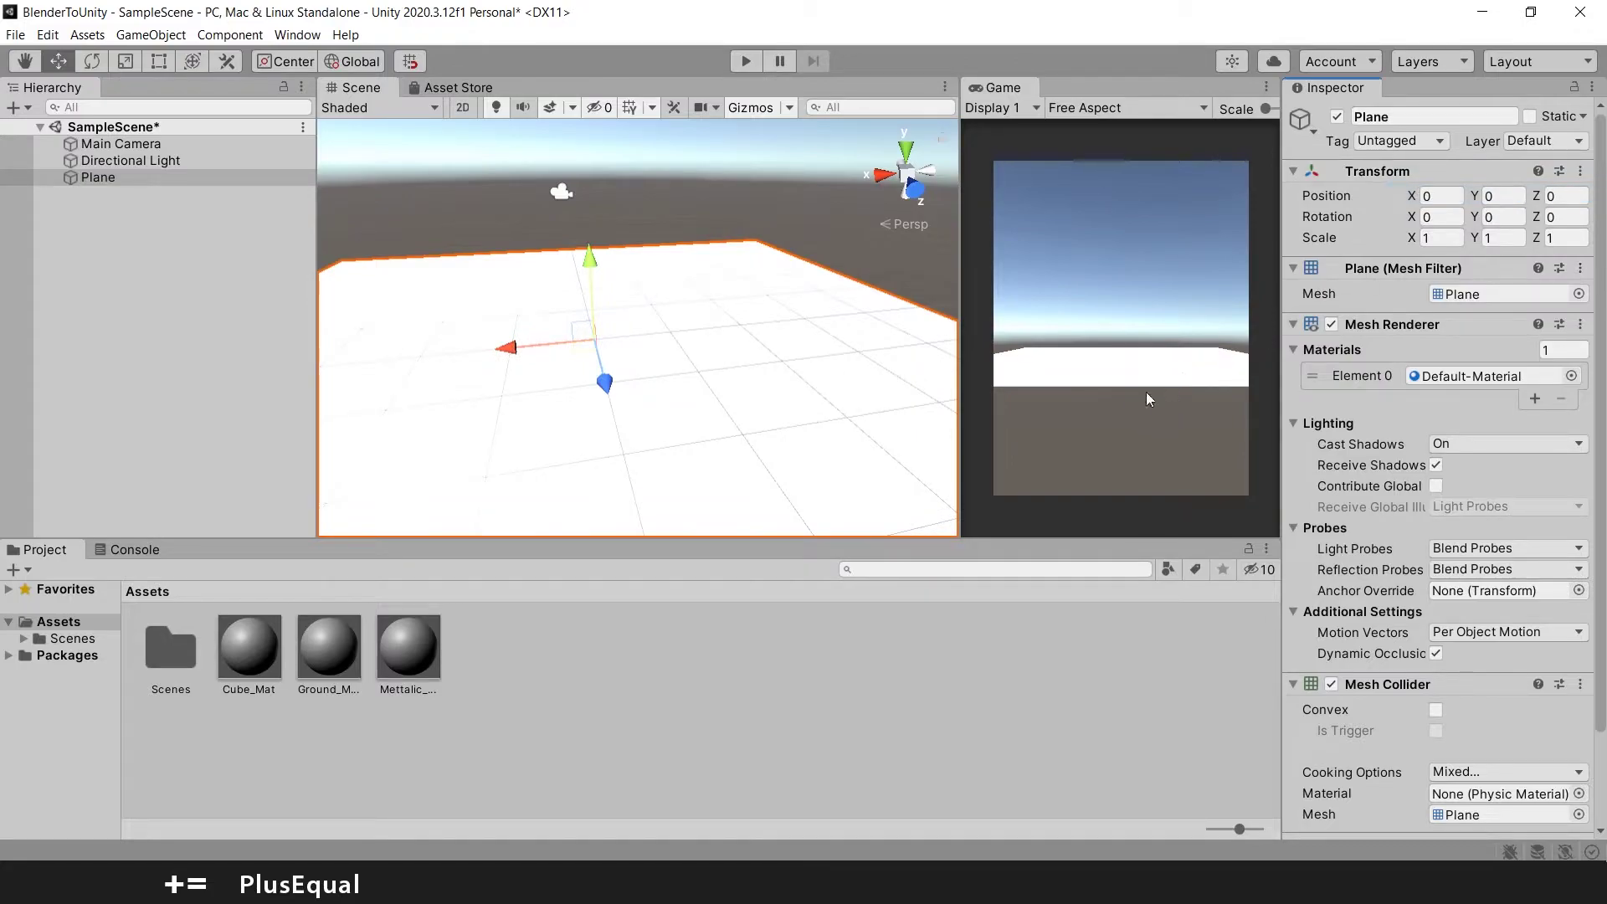
# - Add a Cube, reset its Transform, and raise it to Position Y 0.5
pyautogui.click(189, 221)
pyautogui.rightClick(176, 214)
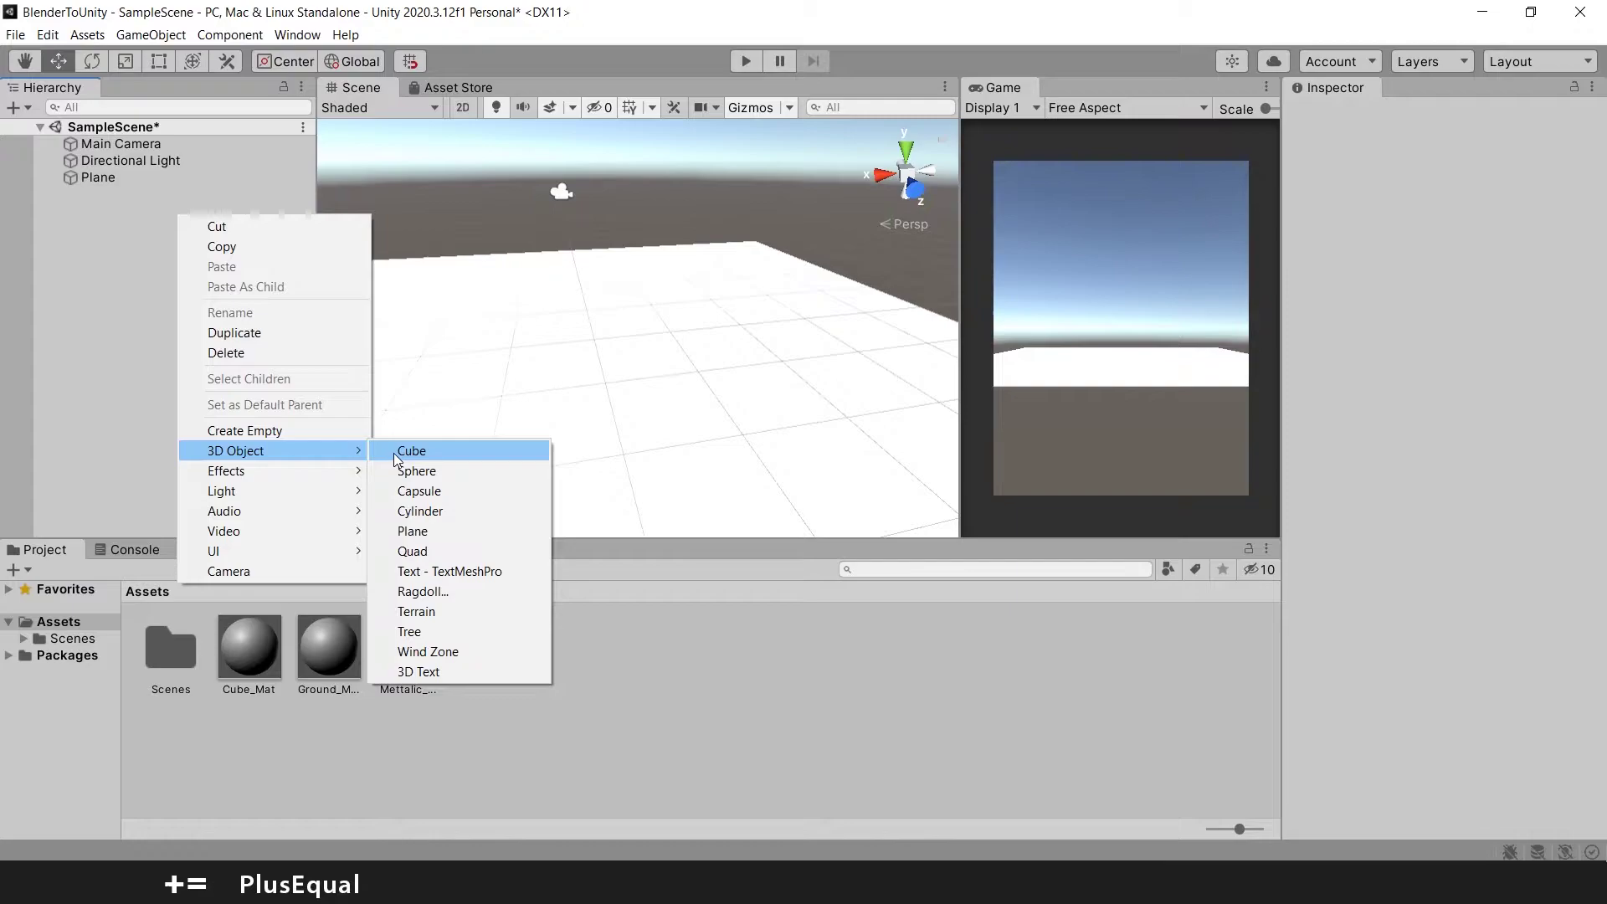
pyautogui.click(411, 451)
pyautogui.click(172, 300)
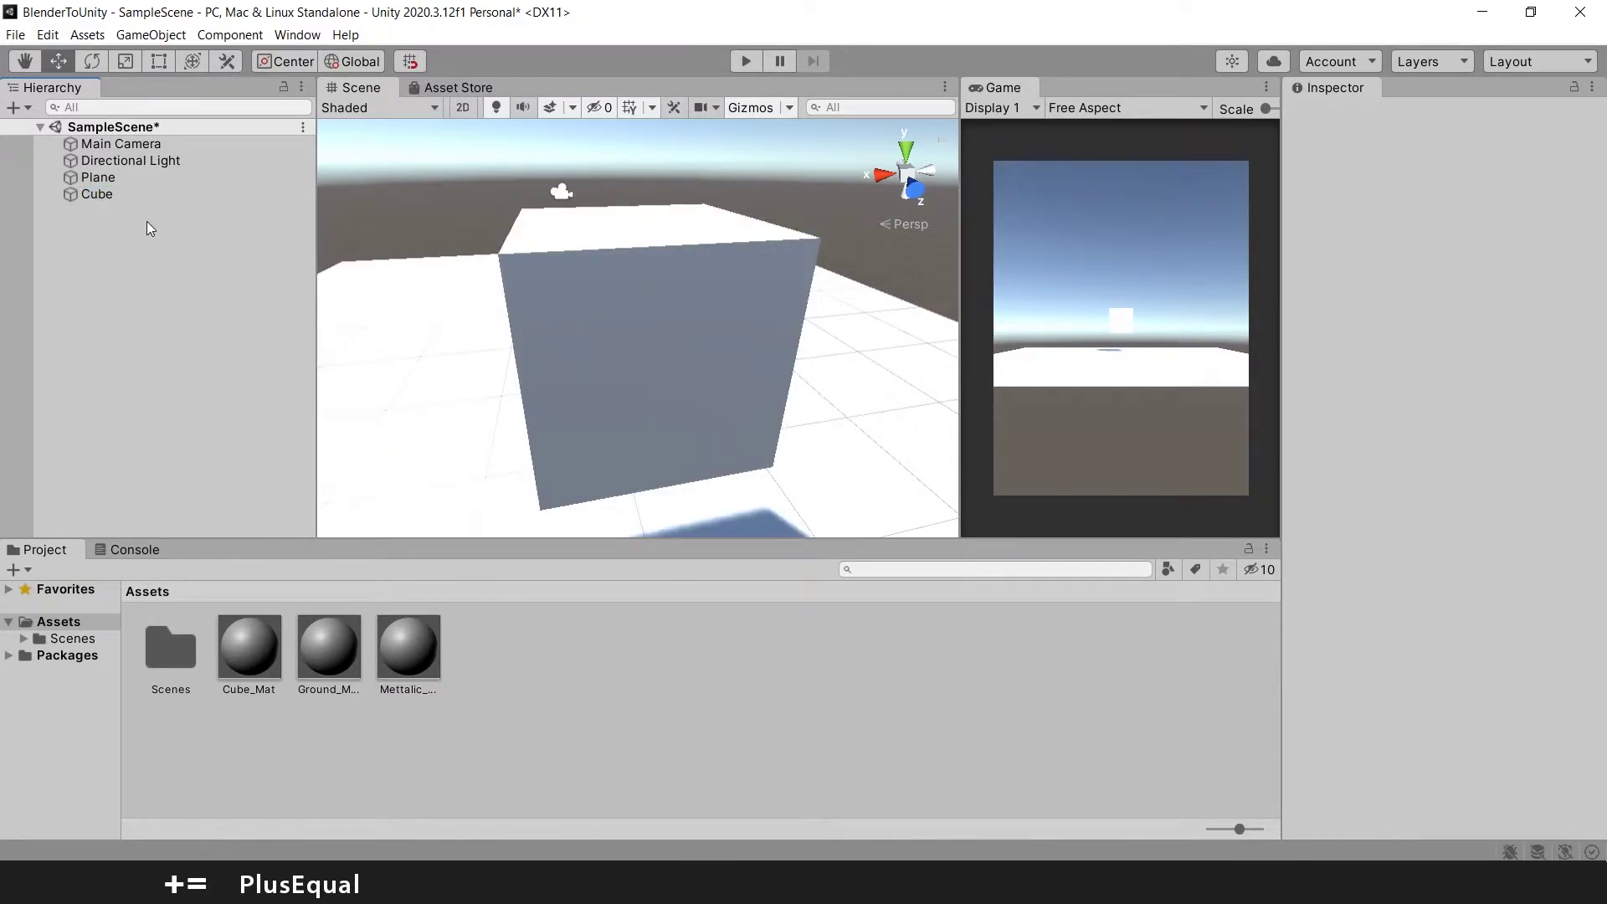
pyautogui.click(96, 194)
pyautogui.click(1580, 170)
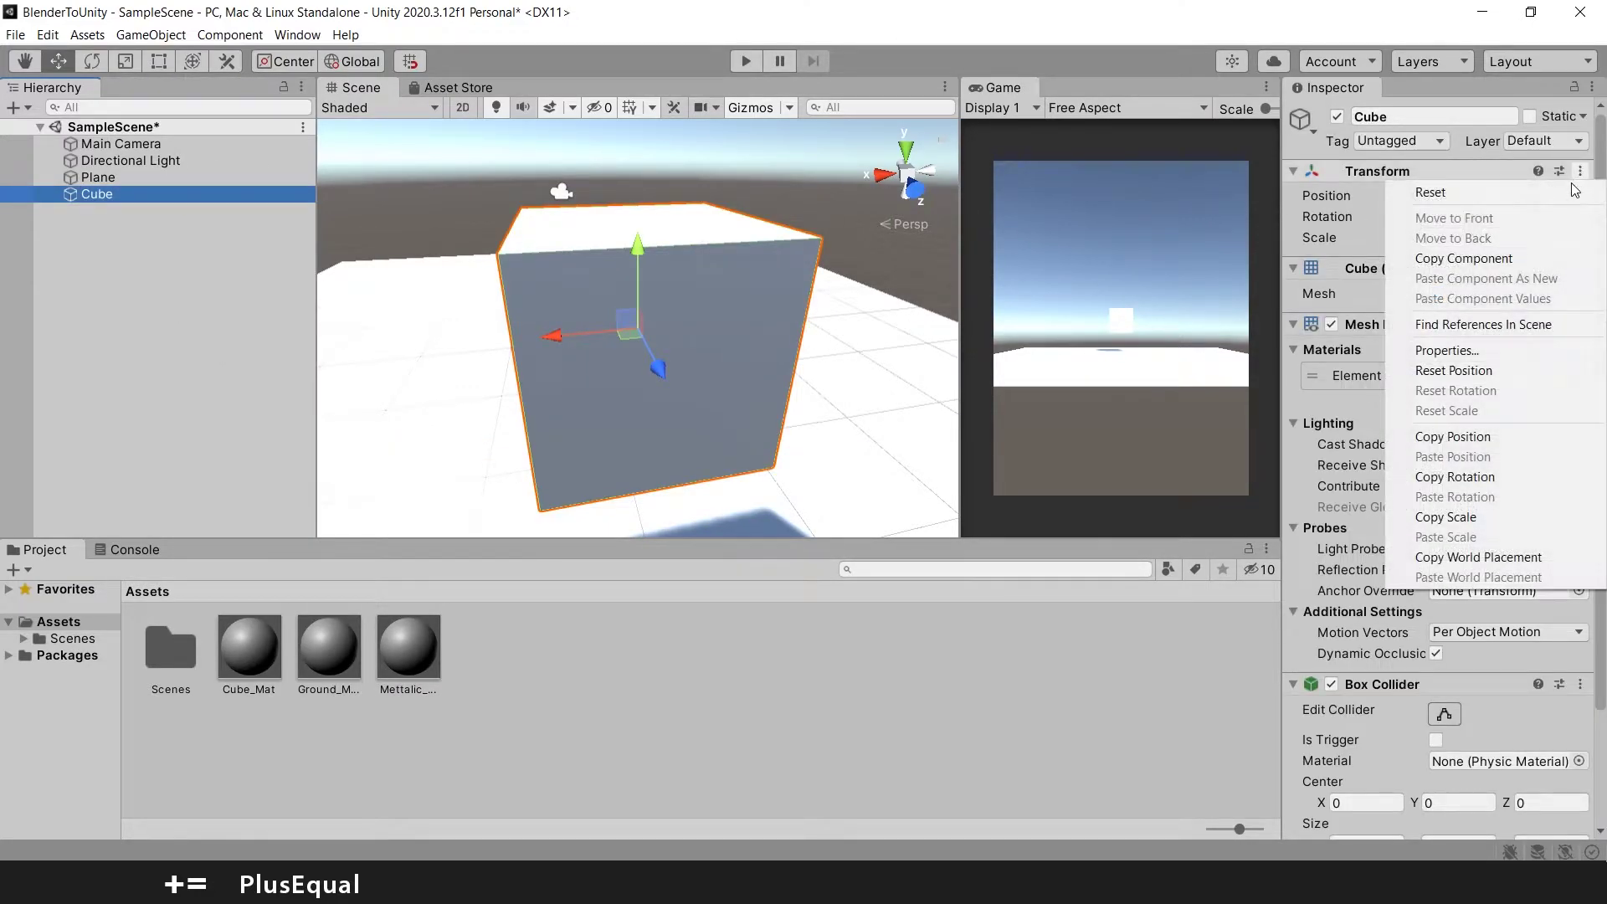
pyautogui.click(1505, 196)
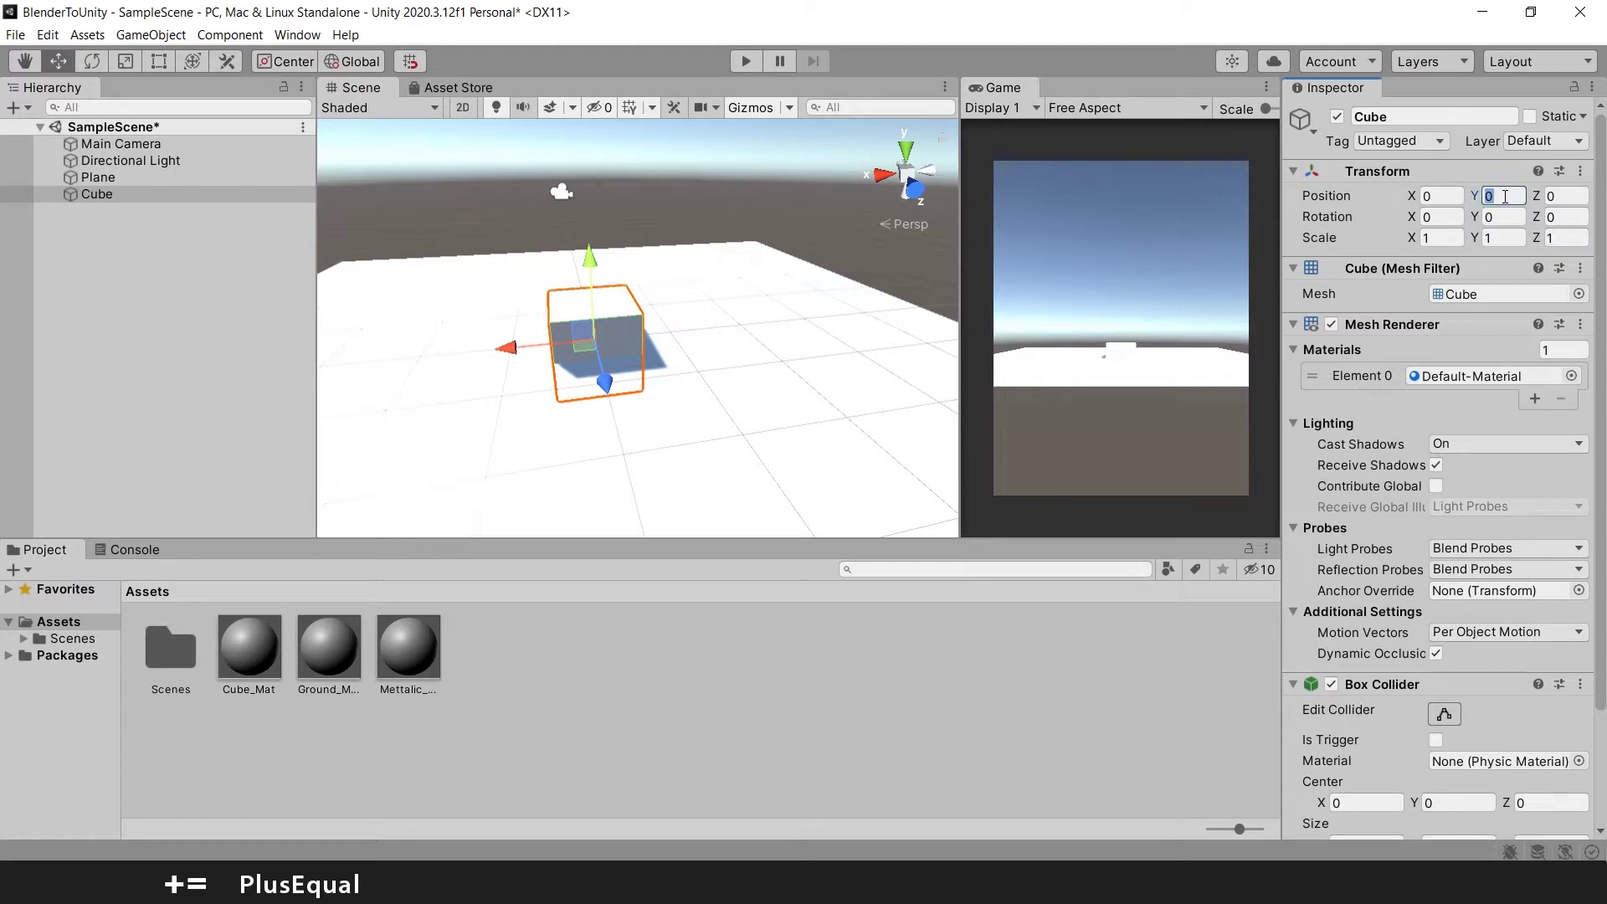
pyautogui.write('.5')
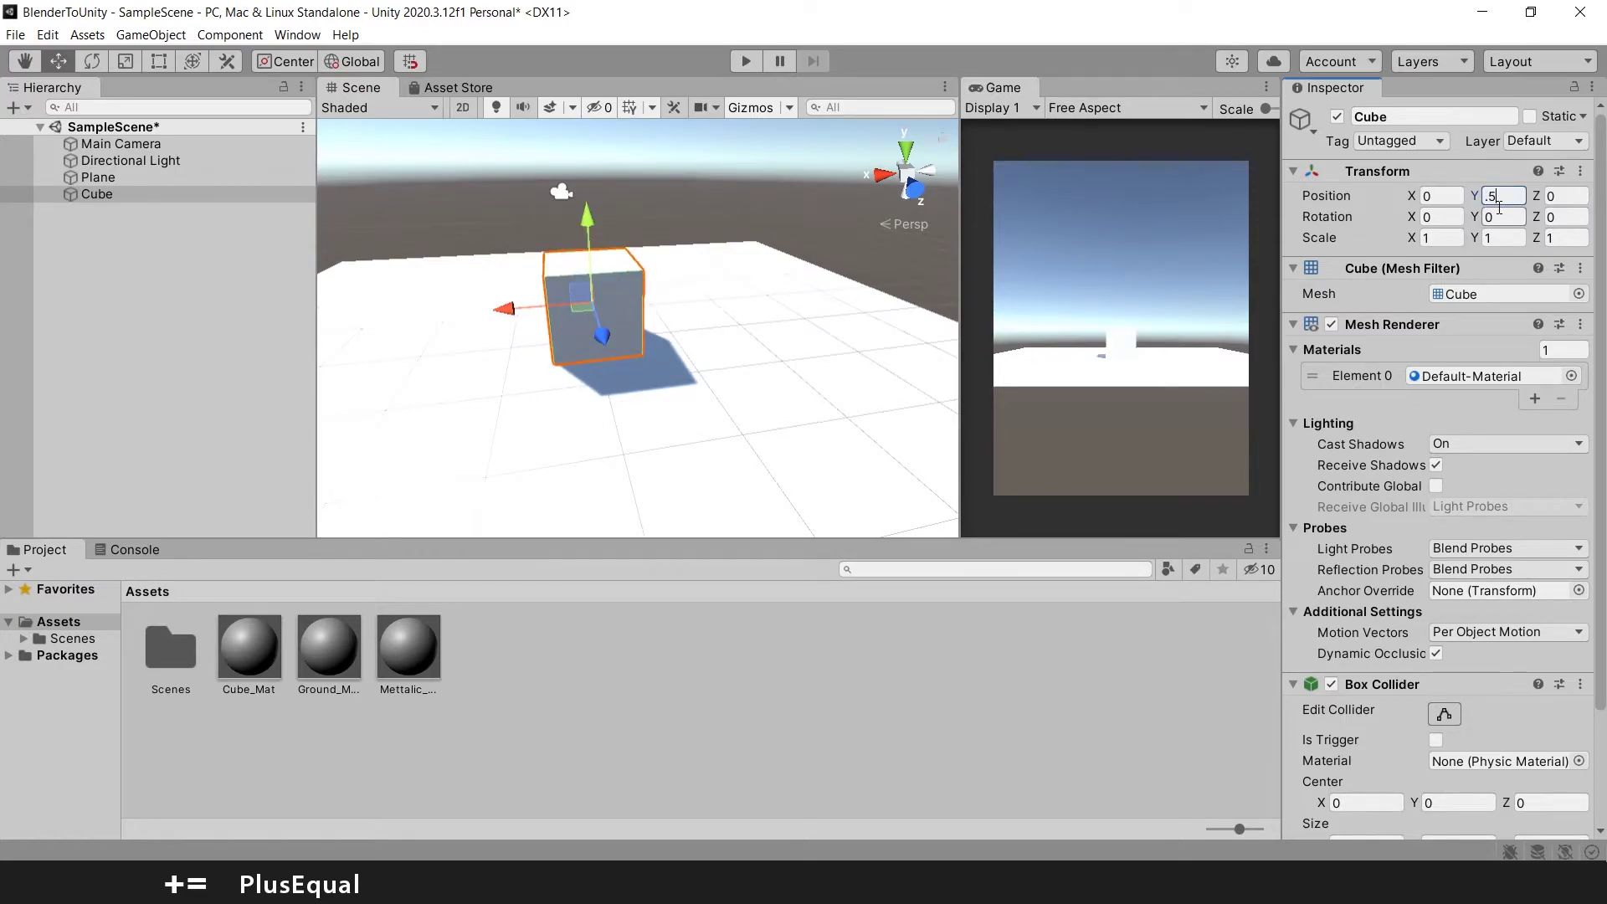
# - Add a Capsule at the origin with Position Y set to 0.5
pyautogui.rightClick(154, 242)
pyautogui.moveTo(177, 470)
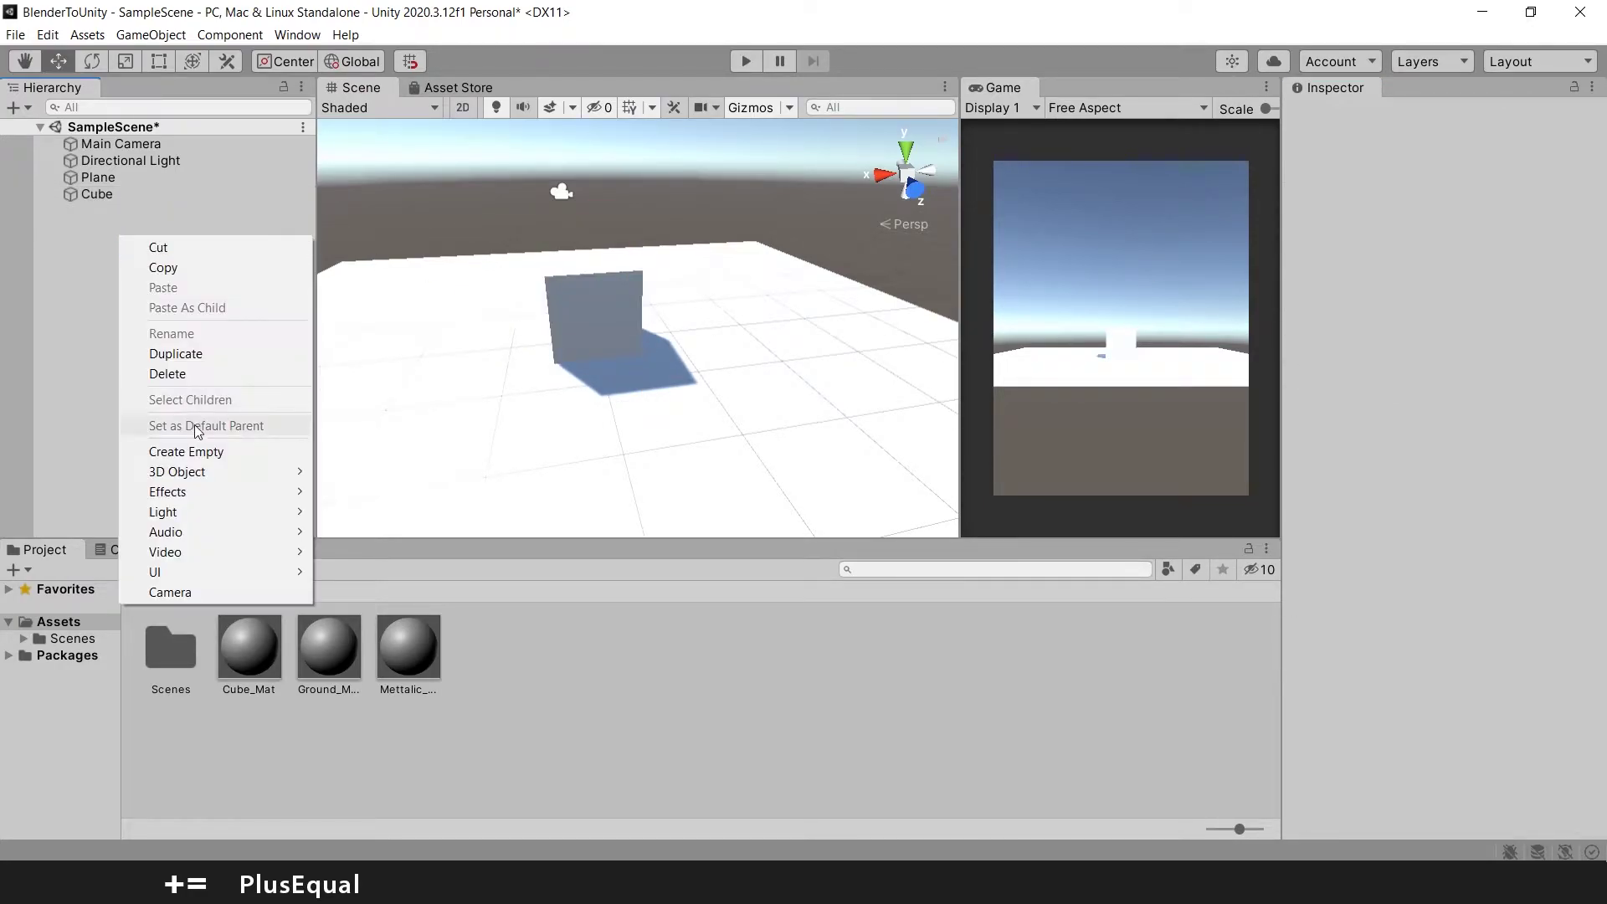
pyautogui.click(379, 514)
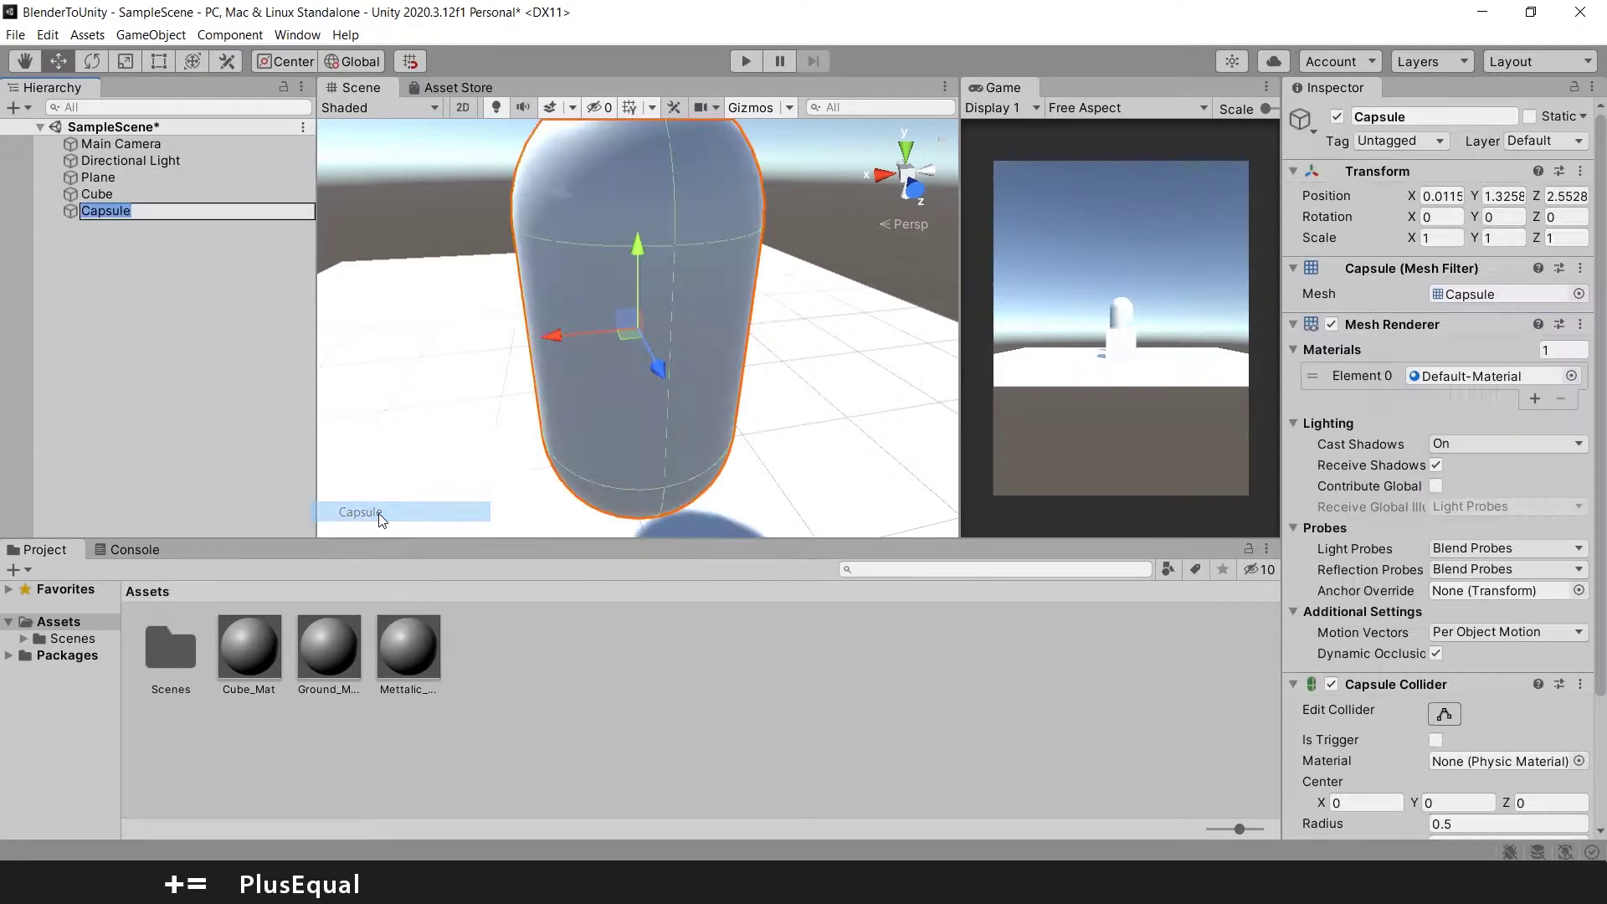
pyautogui.click(1580, 171)
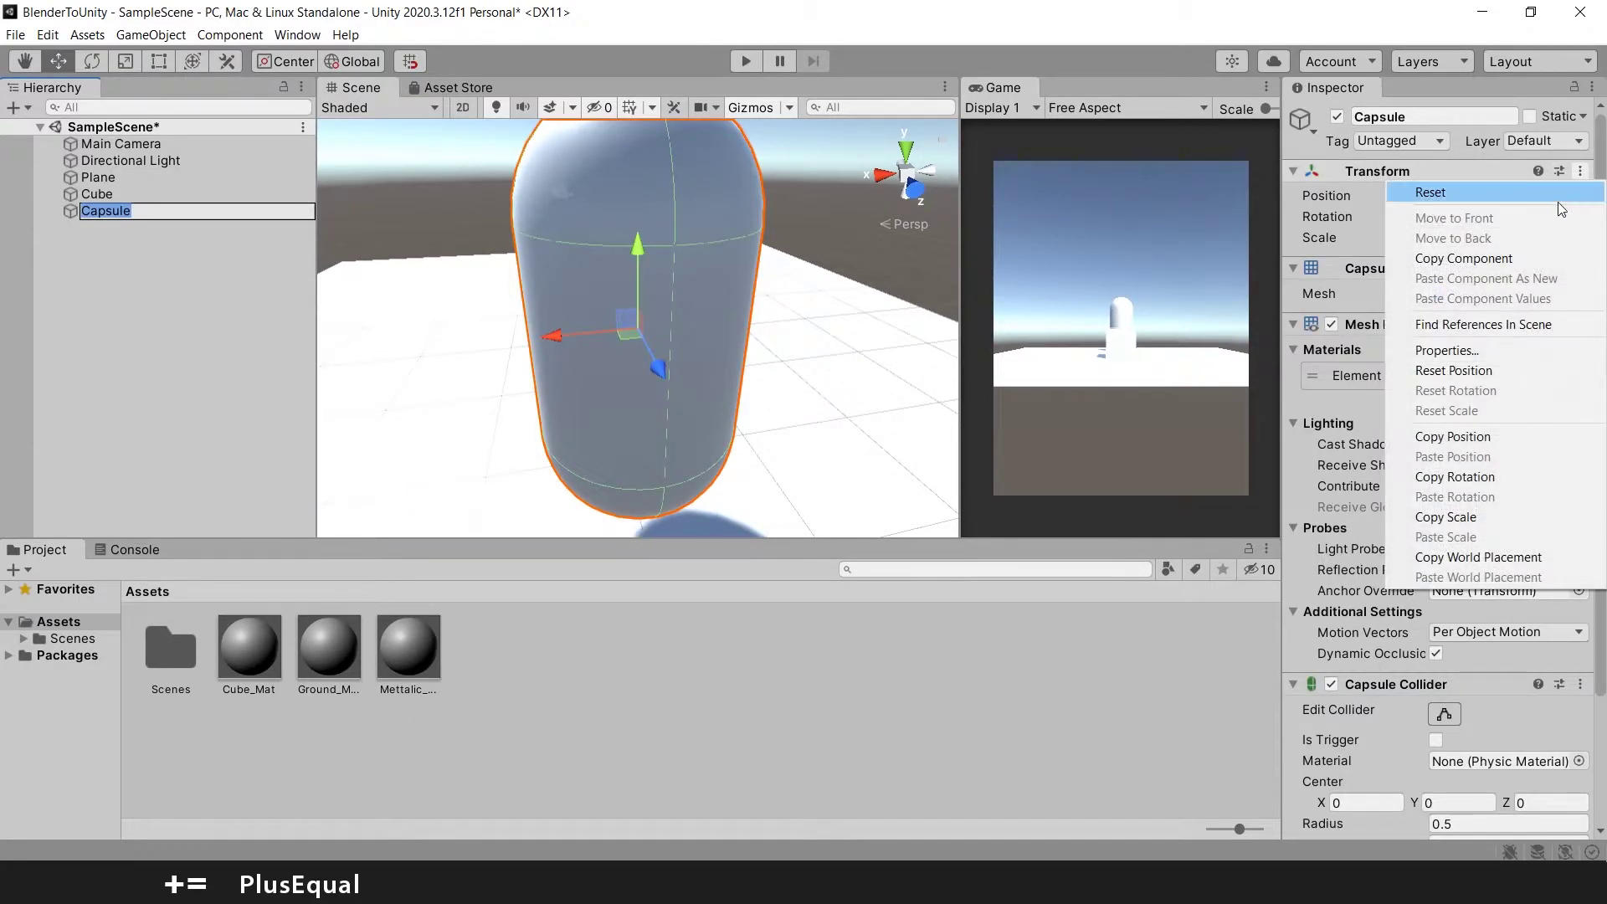
pyautogui.click(1530, 199)
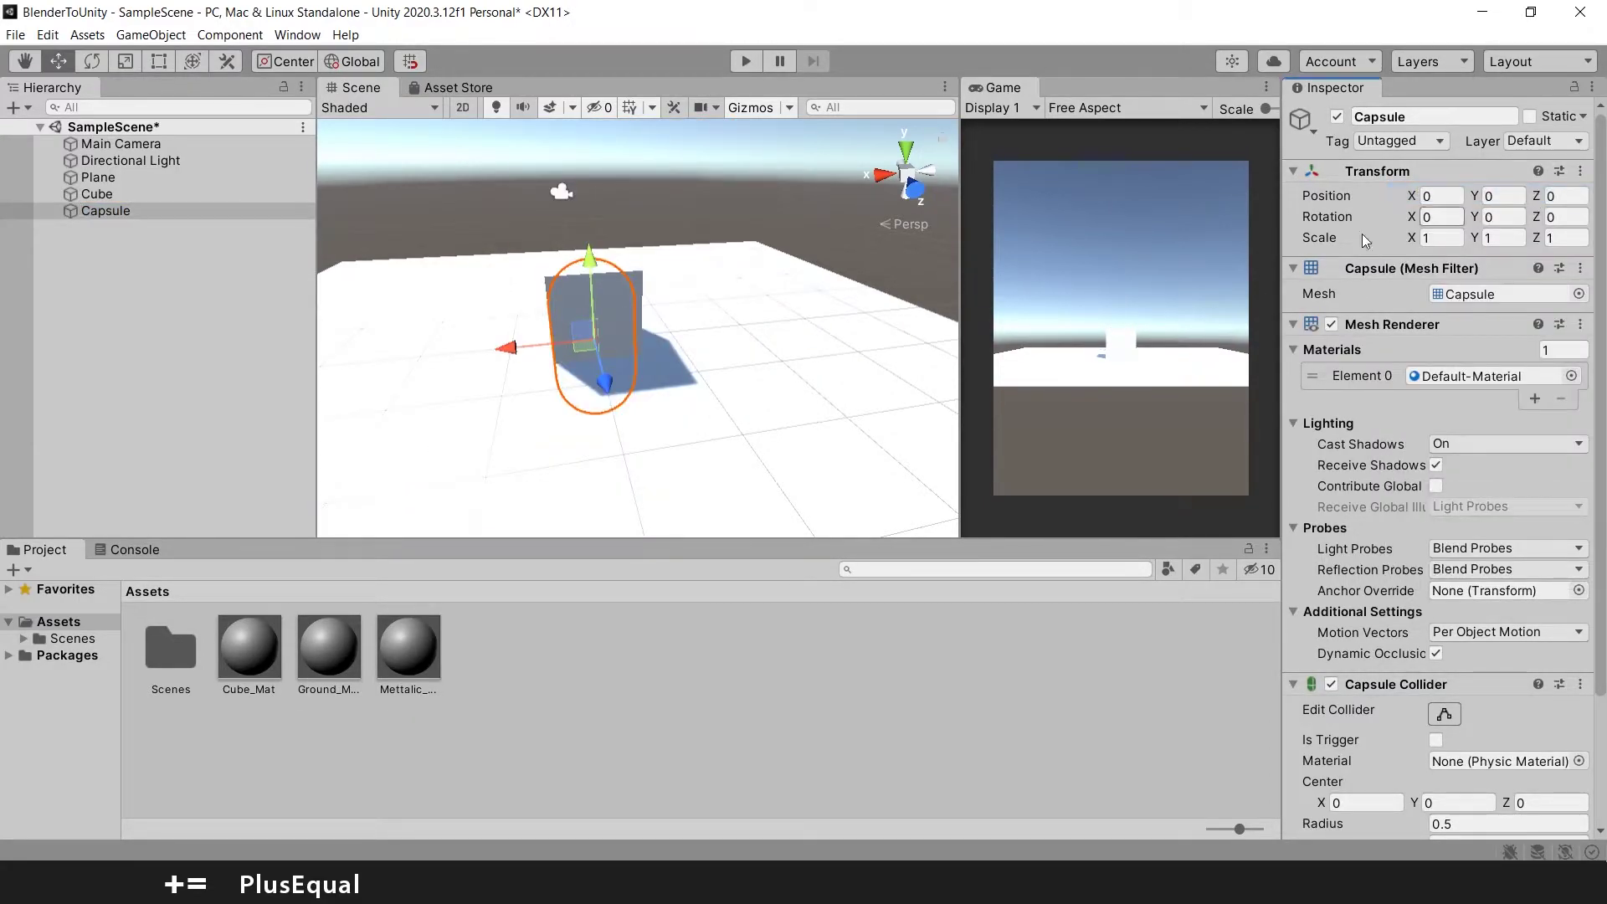
pyautogui.click(1506, 199)
pyautogui.write('0.5')
pyautogui.press('Return')
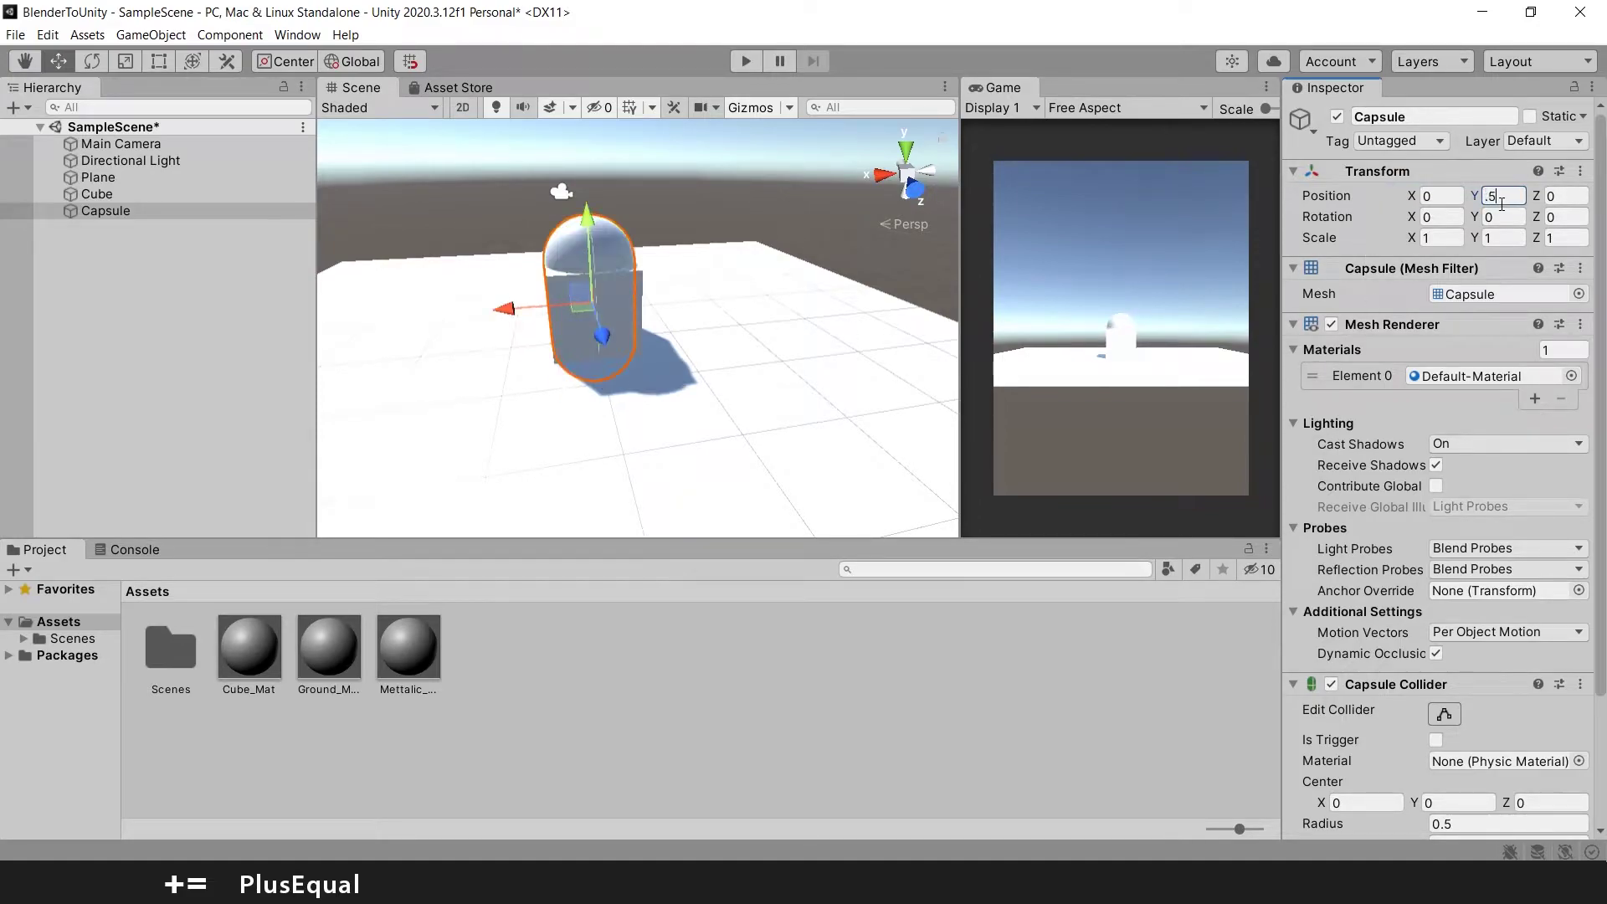
# - Slide the cube along X away from the capsule, then select the capsule
pyautogui.click(212, 195)
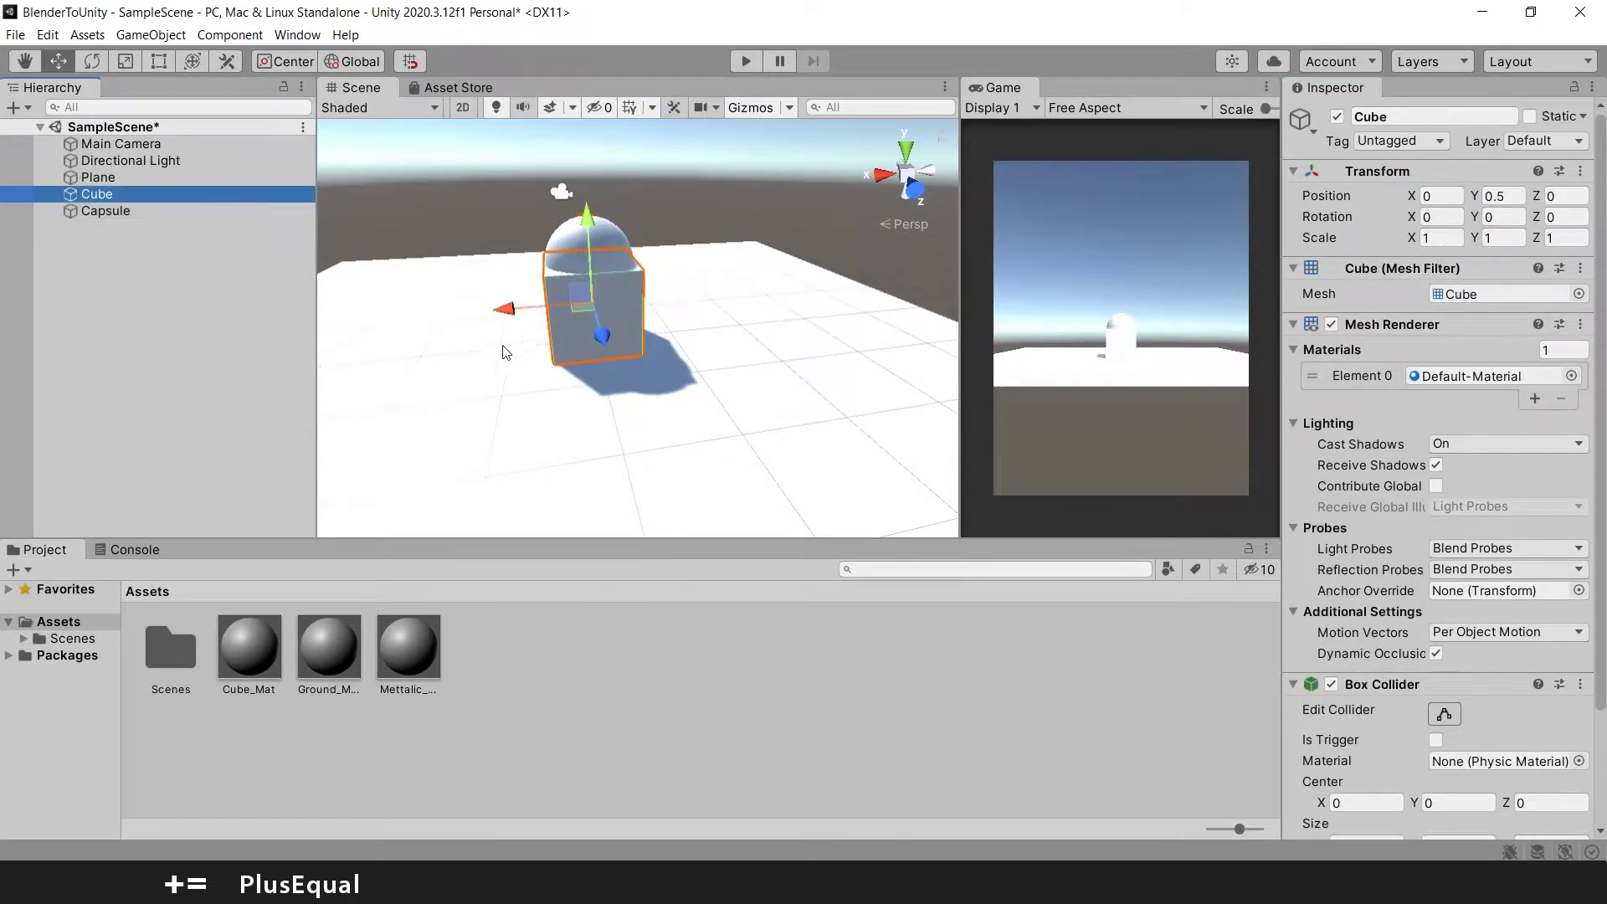
pyautogui.moveTo(507, 308); pyautogui.dragTo(416, 317)
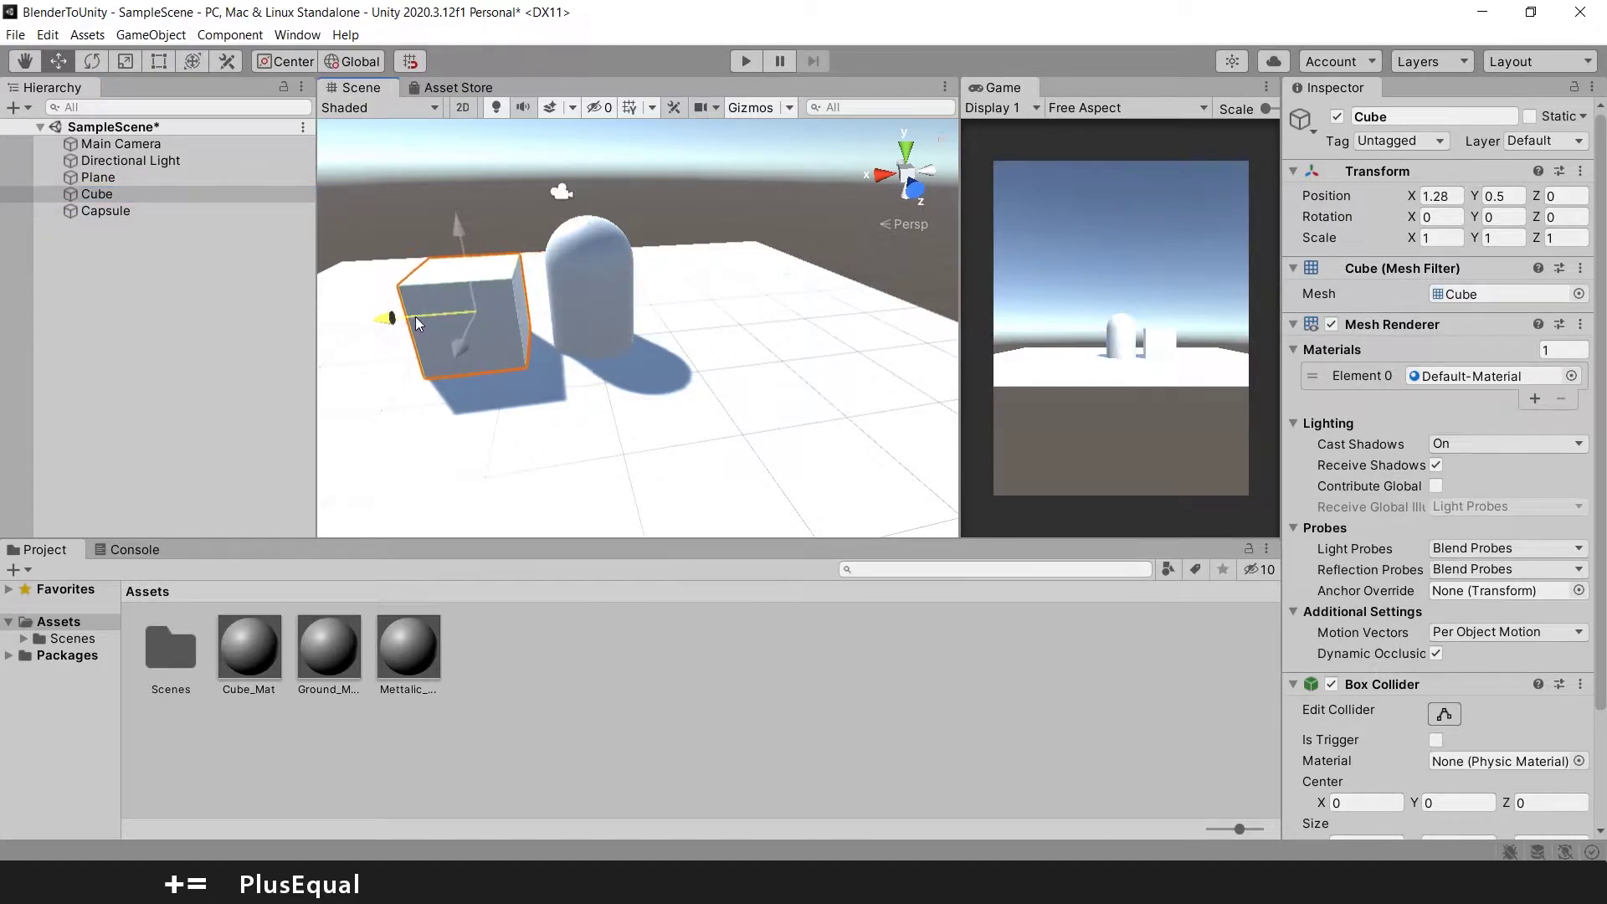
pyautogui.click(602, 288)
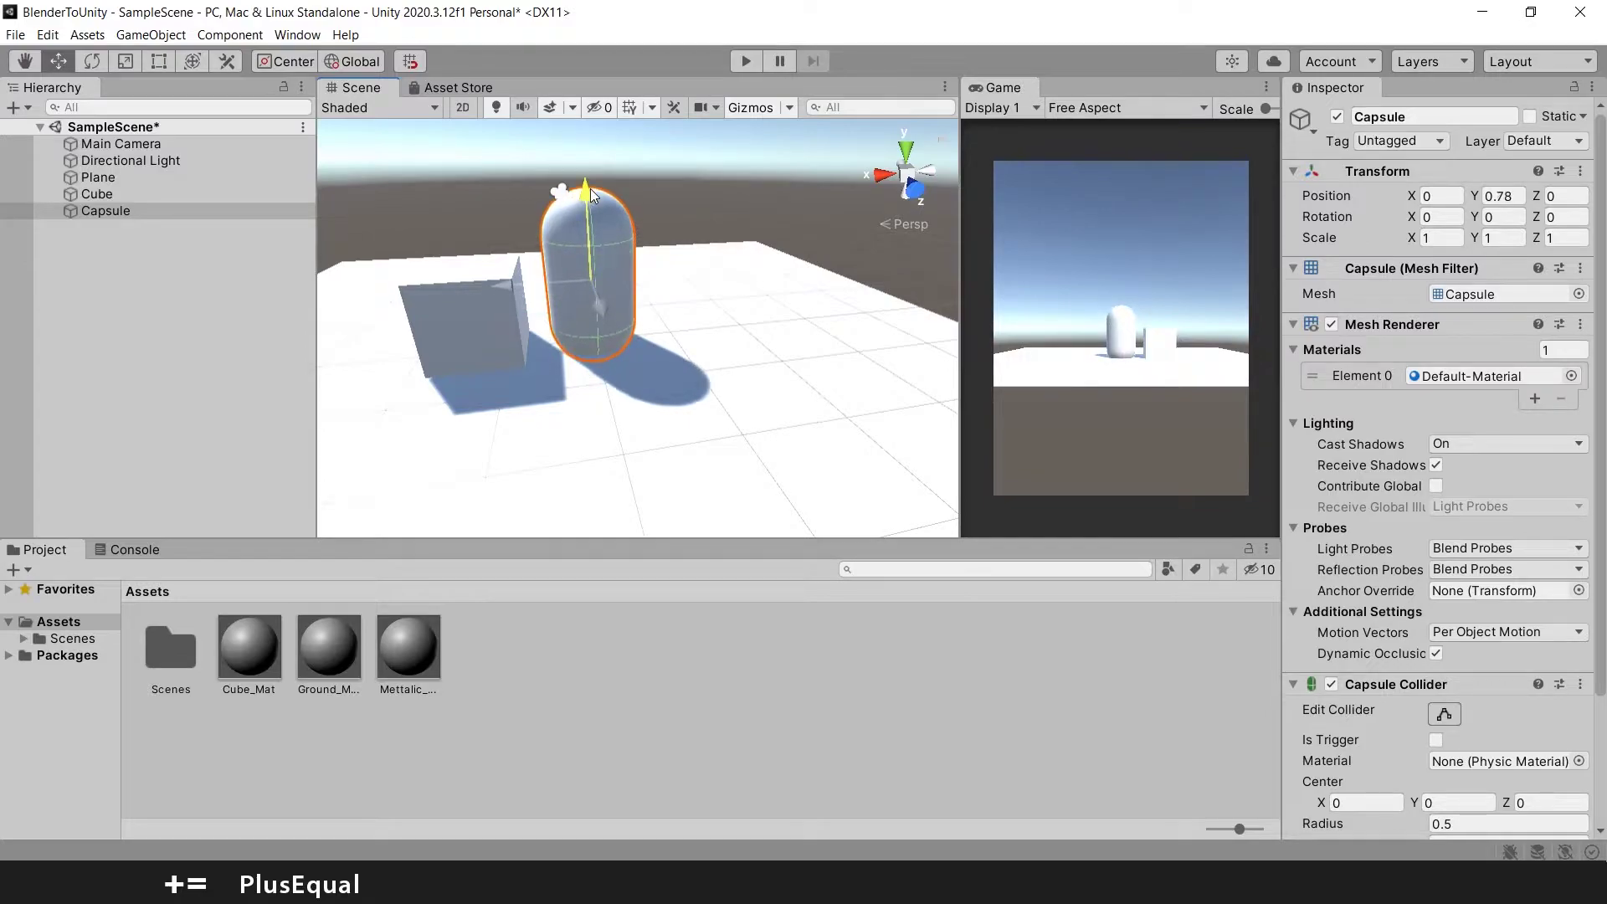
pyautogui.keyDown('alt'); pyautogui.moveTo(620, 259); pyautogui.dragTo(693, 279); pyautogui.keyUp('alt')
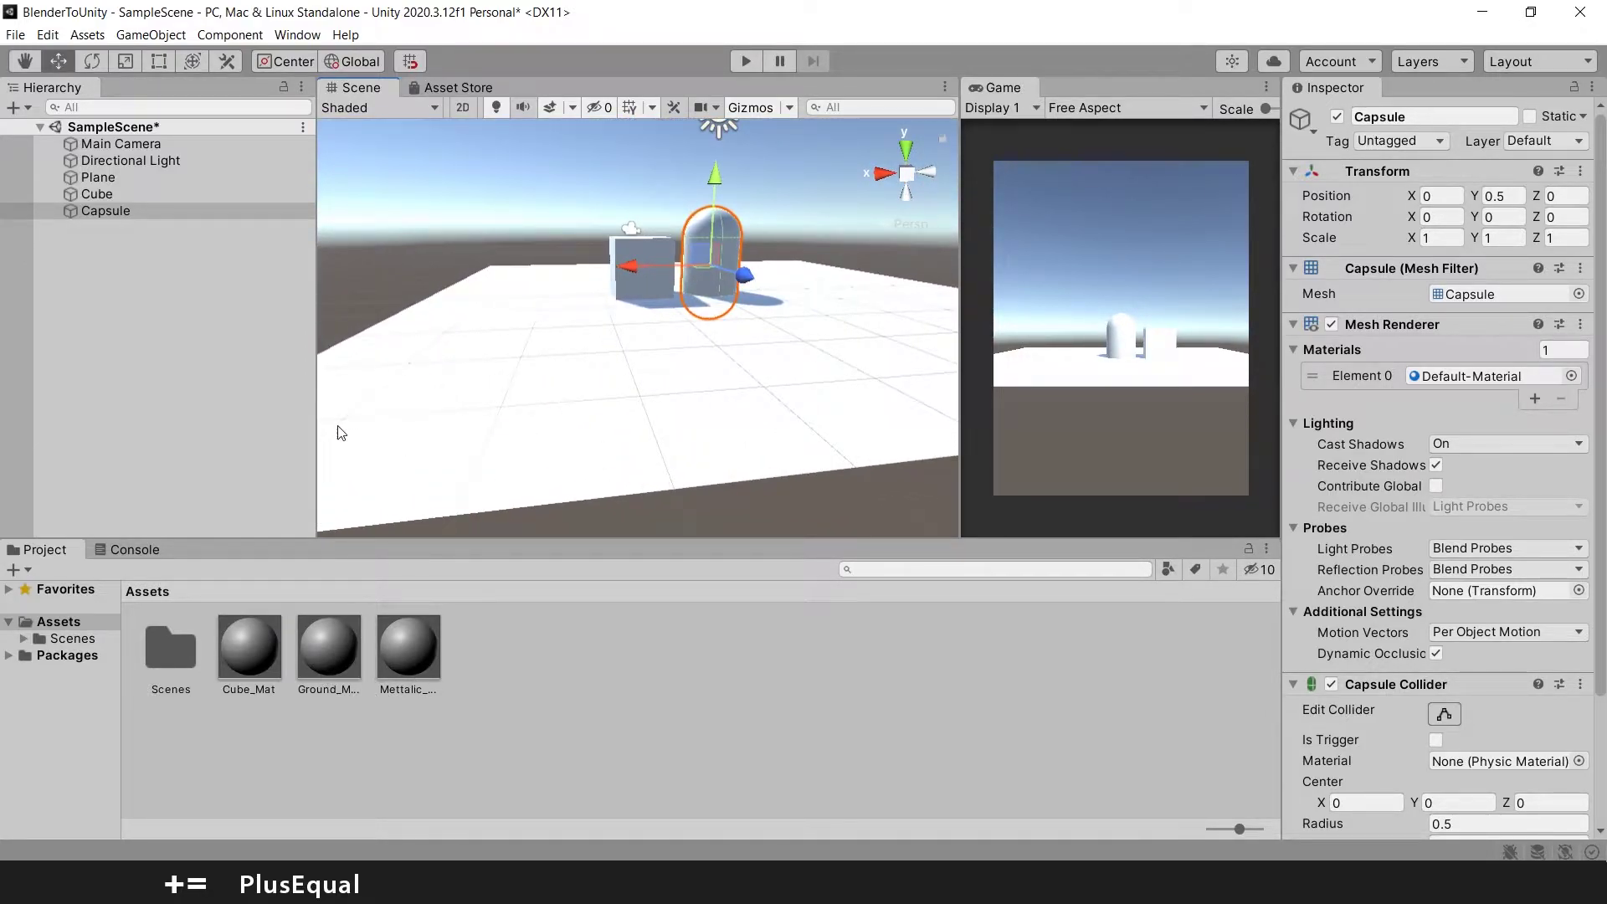
# - Set Ground_Mat's Albedo color to a vivid green
pyautogui.click(334, 643)
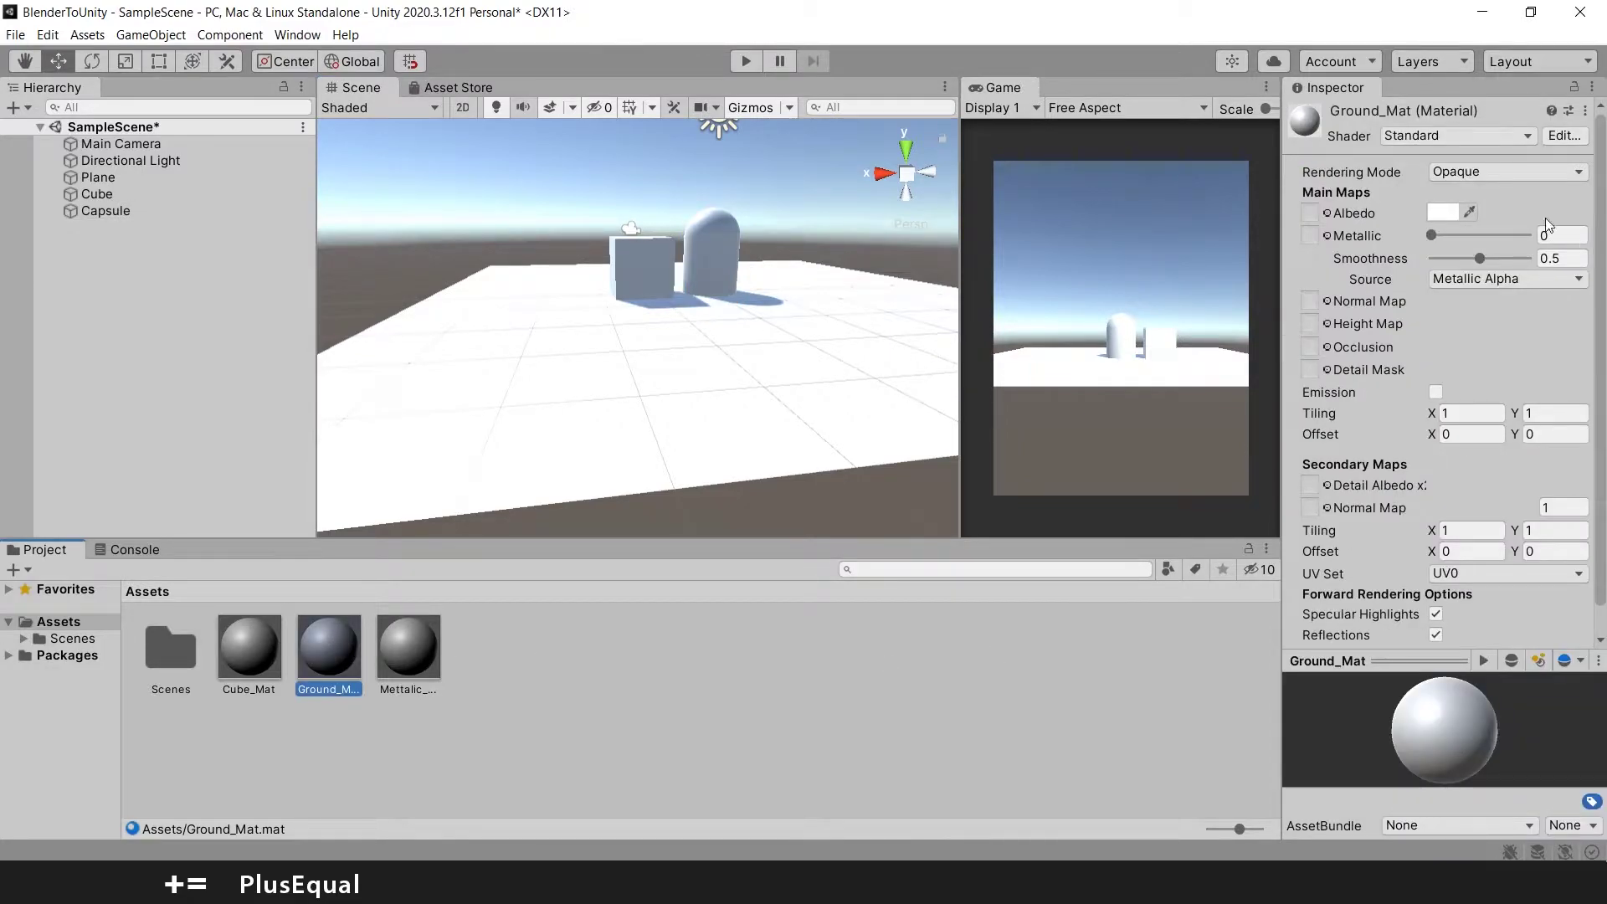
pyautogui.click(1444, 212)
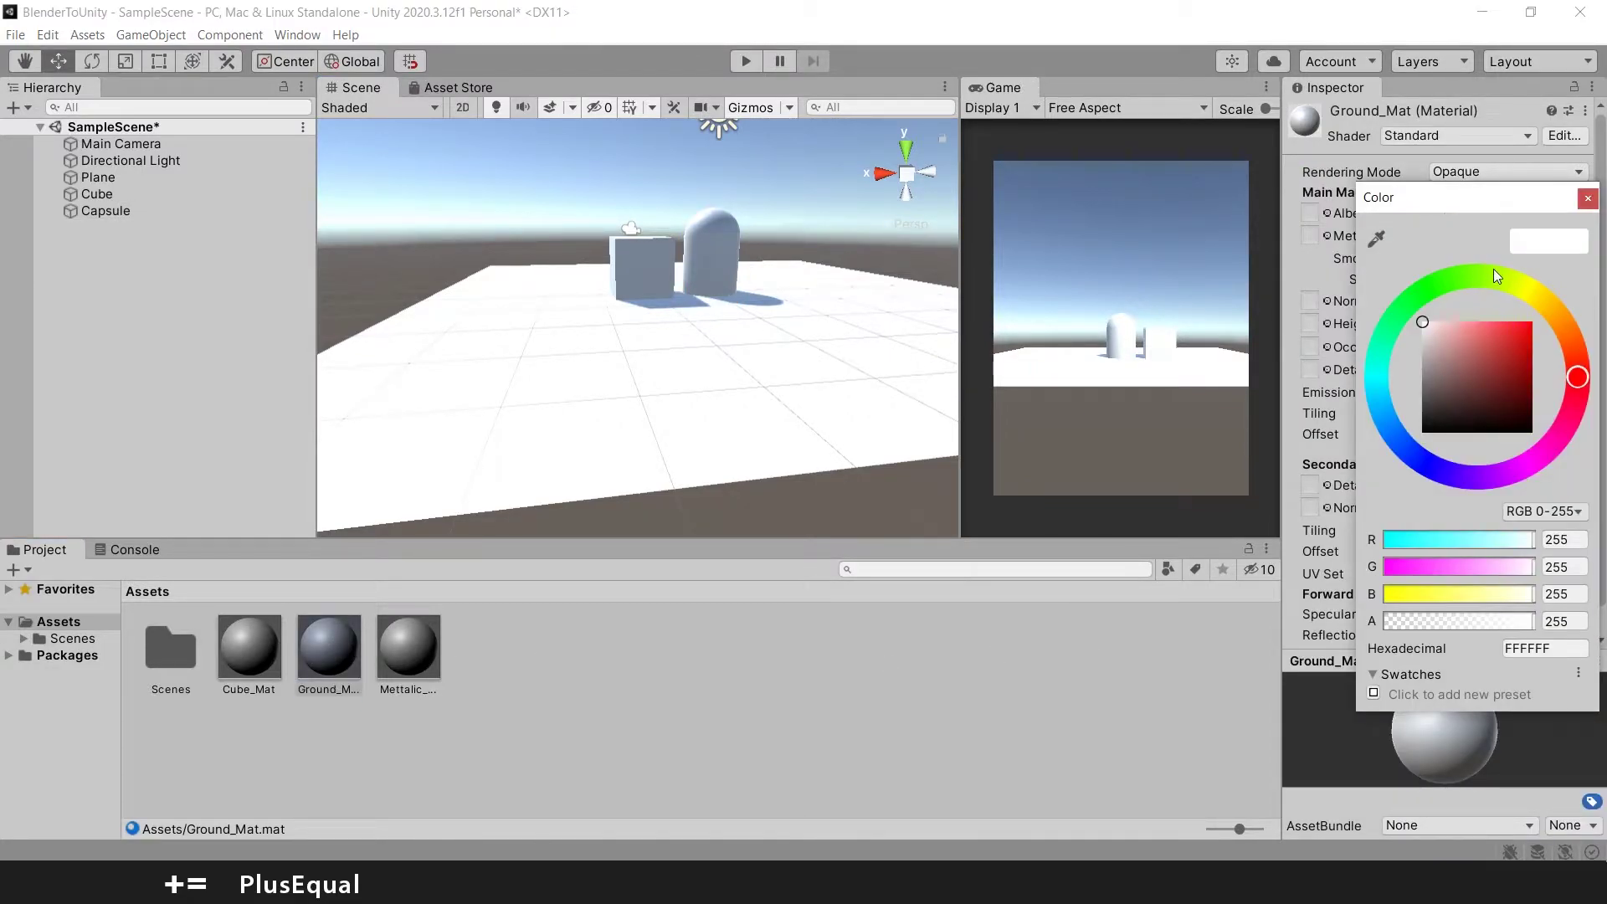
pyautogui.click(1422, 291)
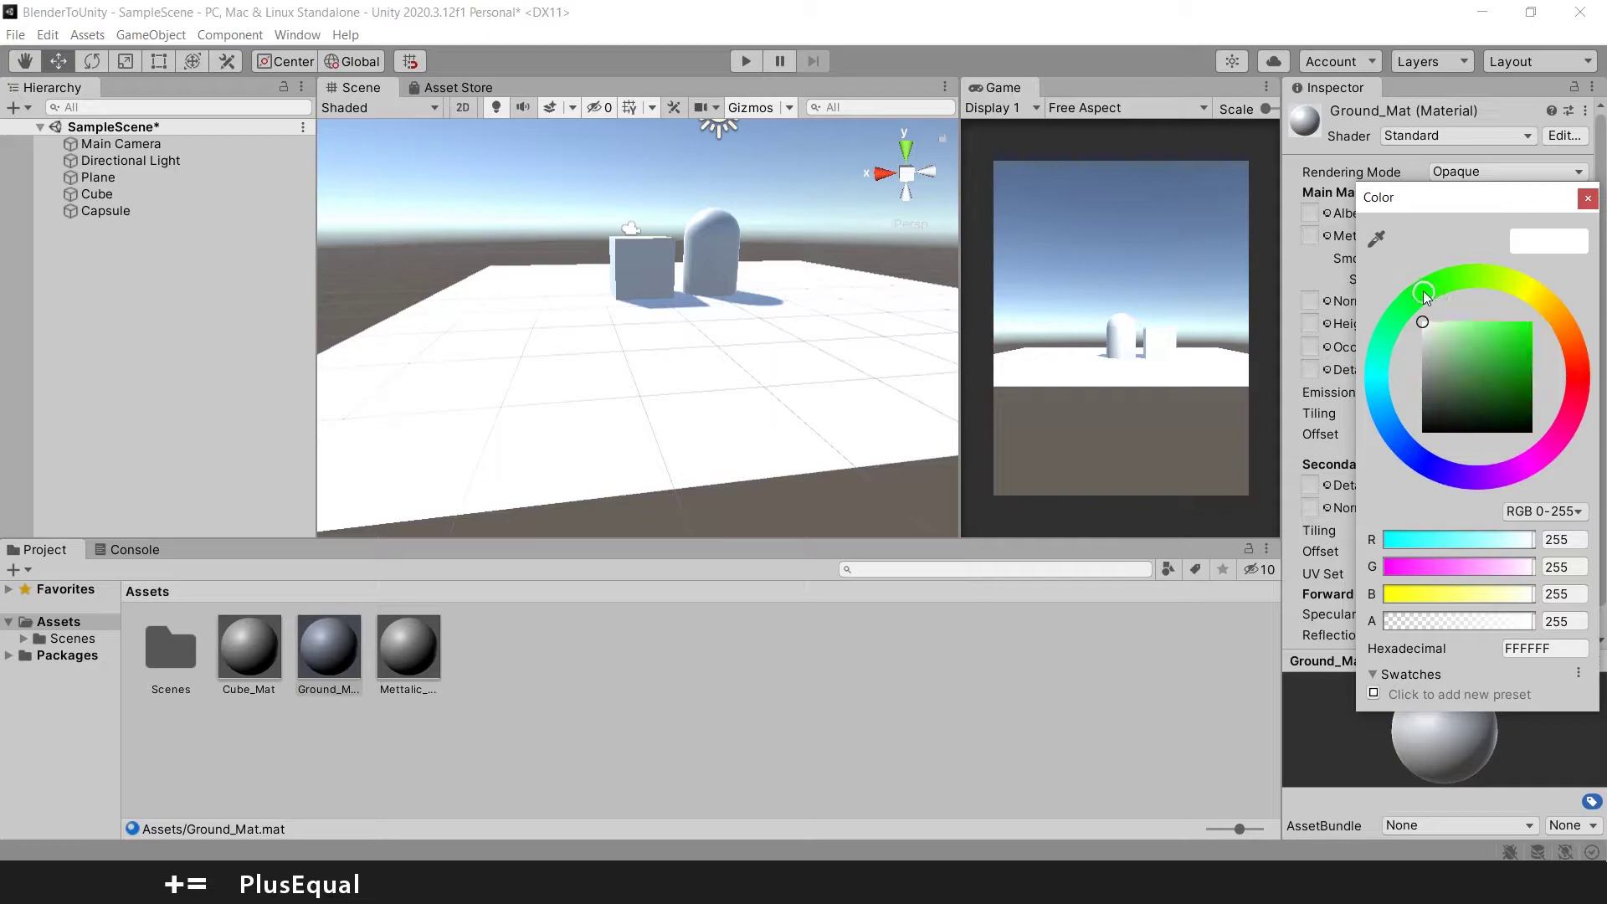
pyautogui.moveTo(1501, 331); pyautogui.dragTo(1576, 354)
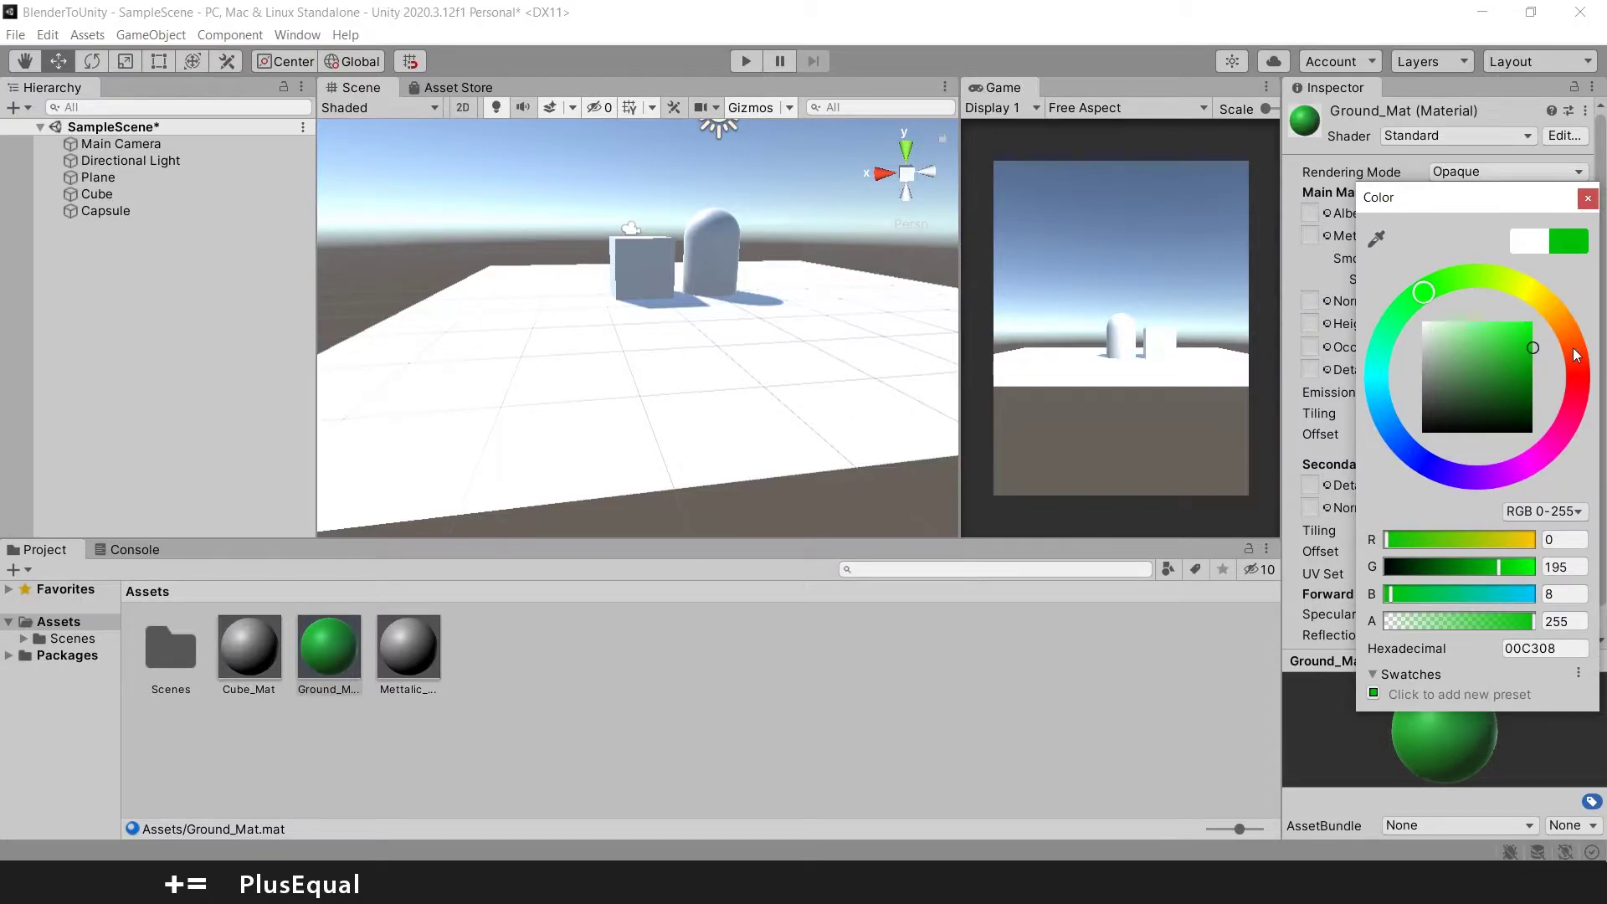
pyautogui.moveTo(1576, 355); pyautogui.dragTo(1577, 351)
pyautogui.click(1588, 198)
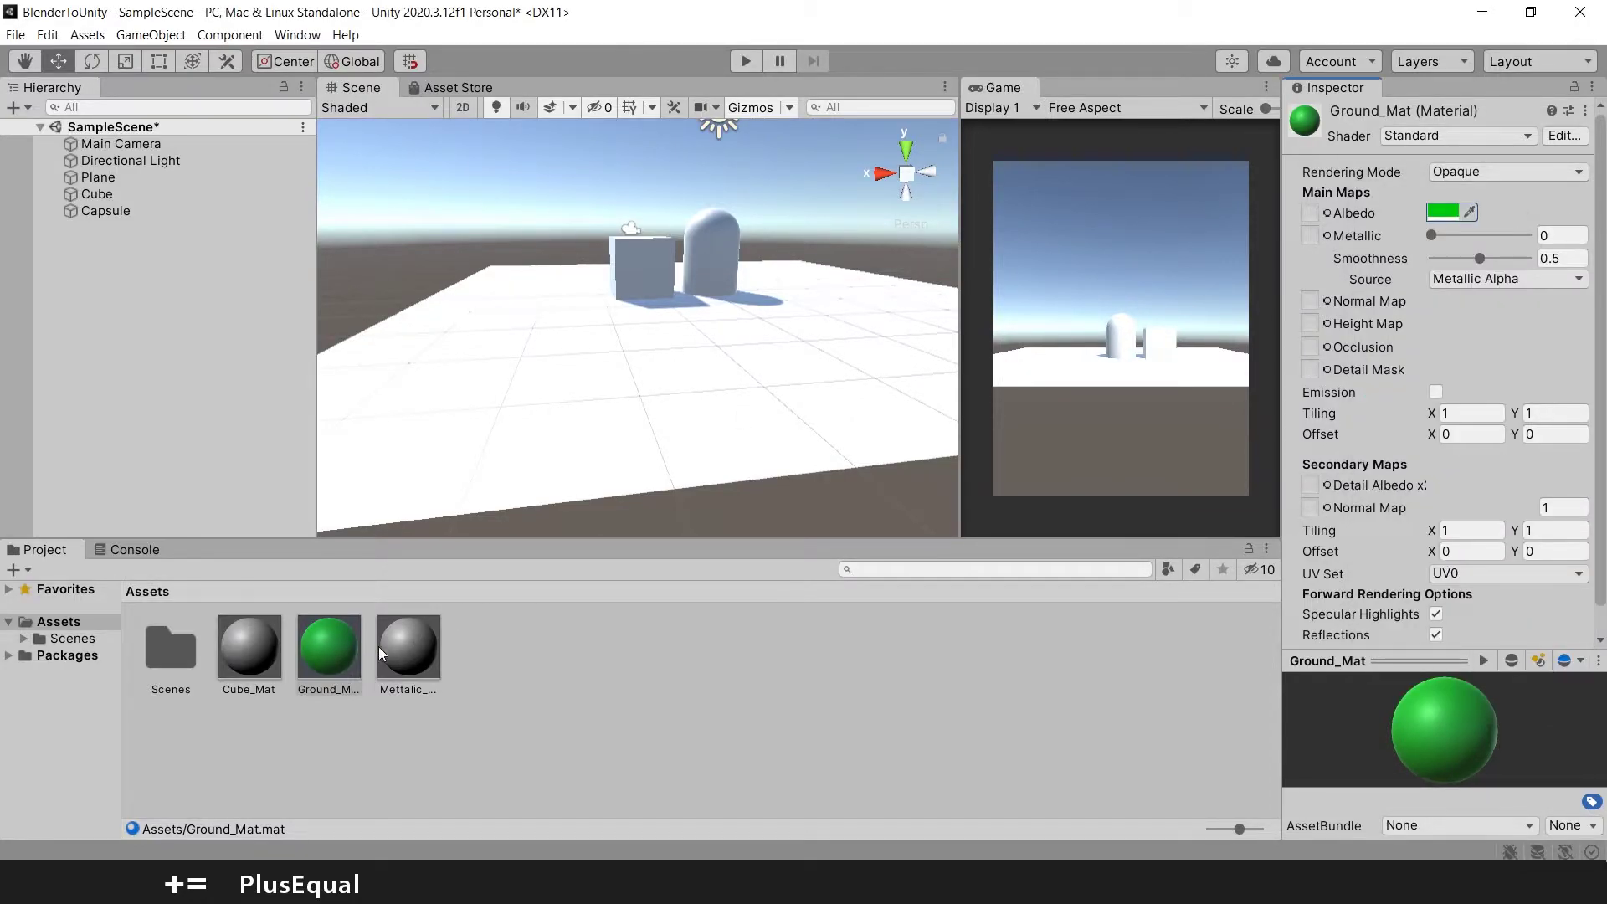
# - Apply Ground_Mat to the plane and lower its smoothness to 0.14
pyautogui.moveTo(329, 647); pyautogui.dragTo(542, 376)
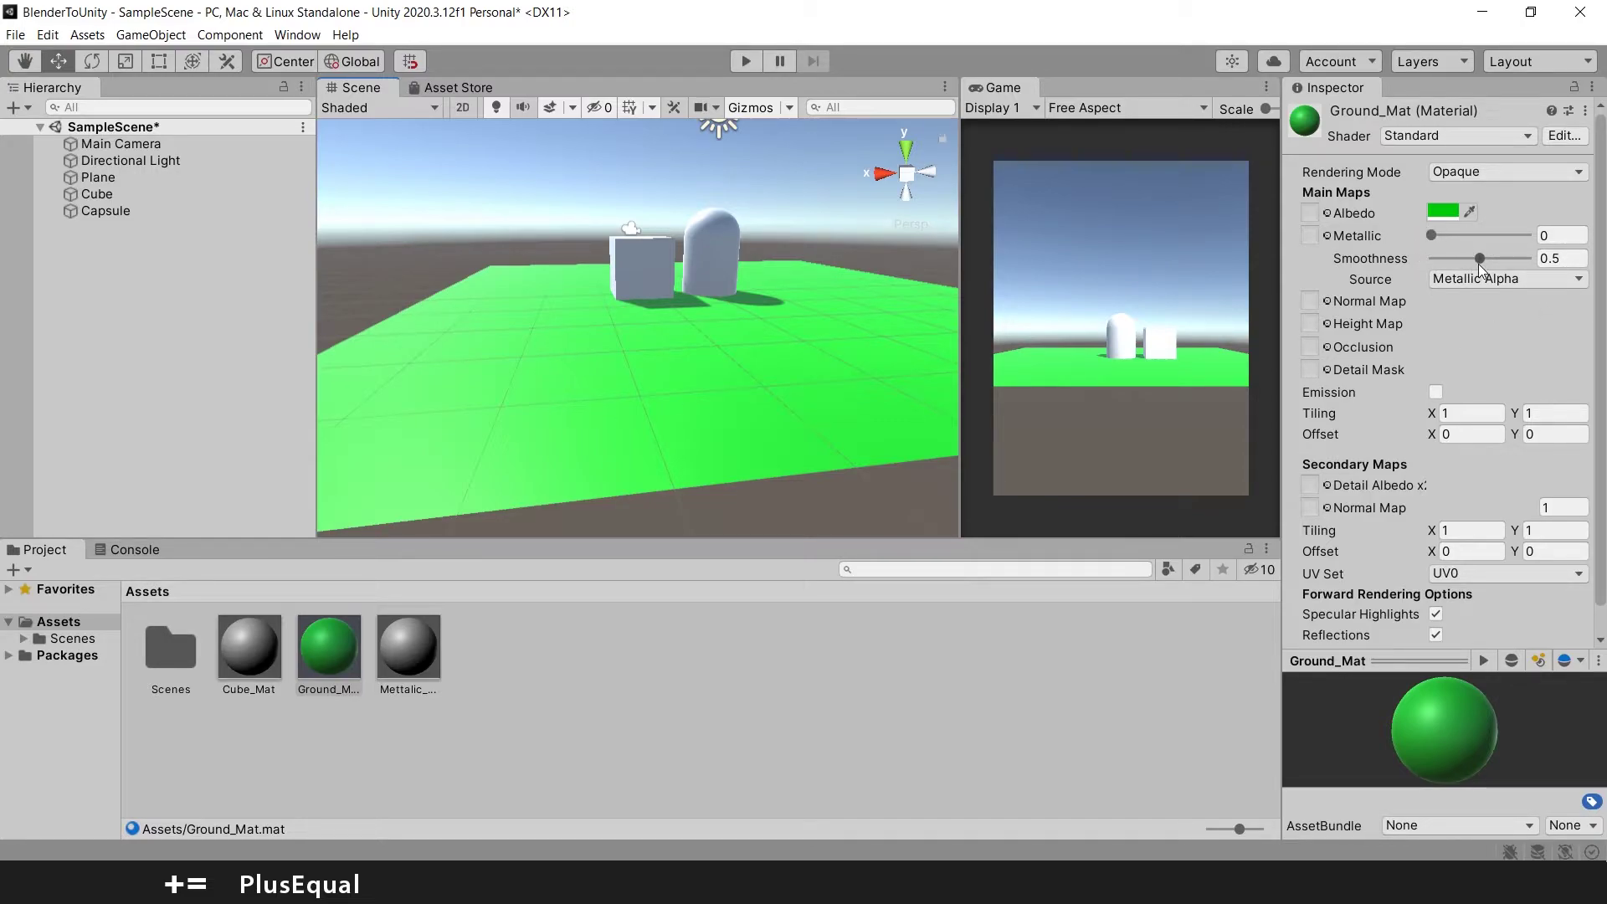
pyautogui.moveTo(1478, 261); pyautogui.dragTo(1450, 278)
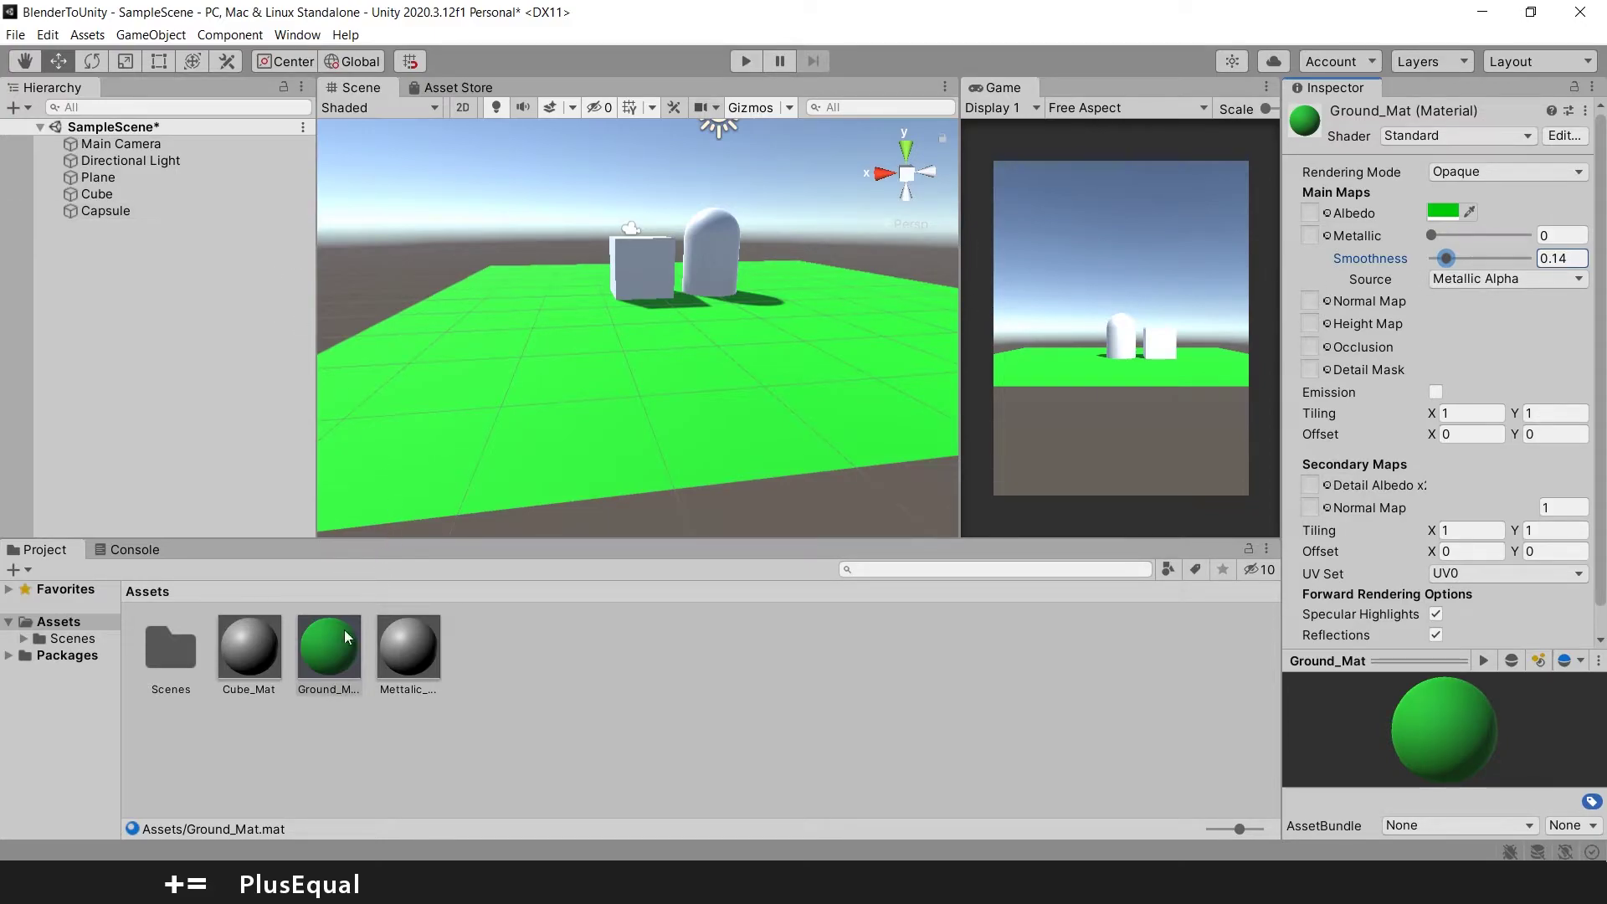
pyautogui.click(259, 642)
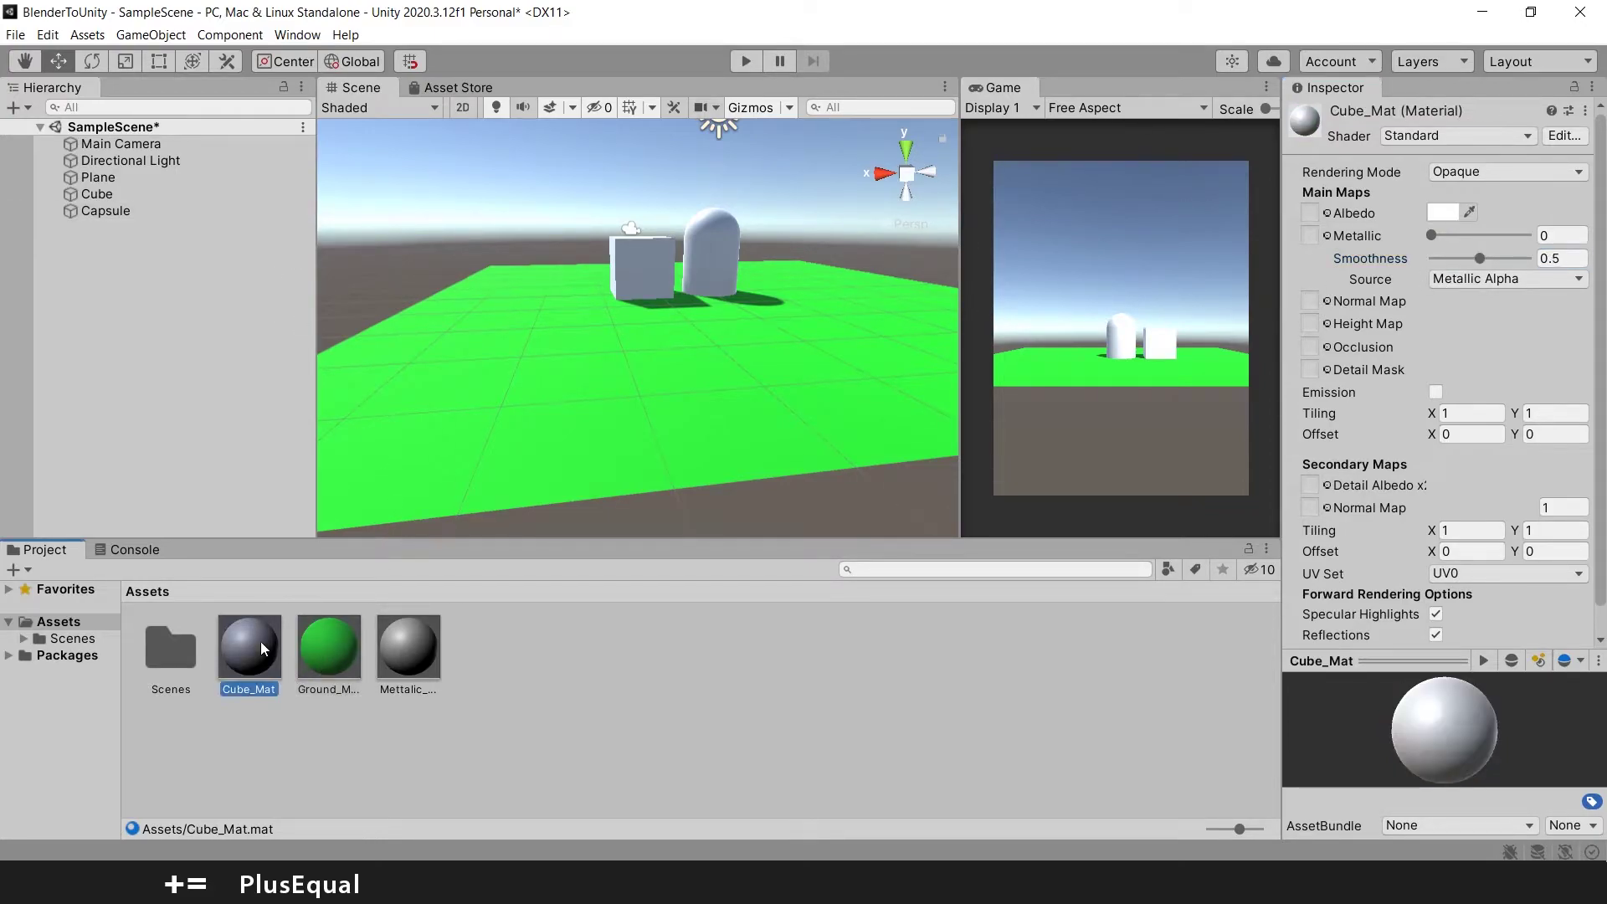
# - Make Cube_Mat yellow with Metallic 0.14 and apply it to the cube
pyautogui.click(1448, 216)
pyautogui.click(1556, 303)
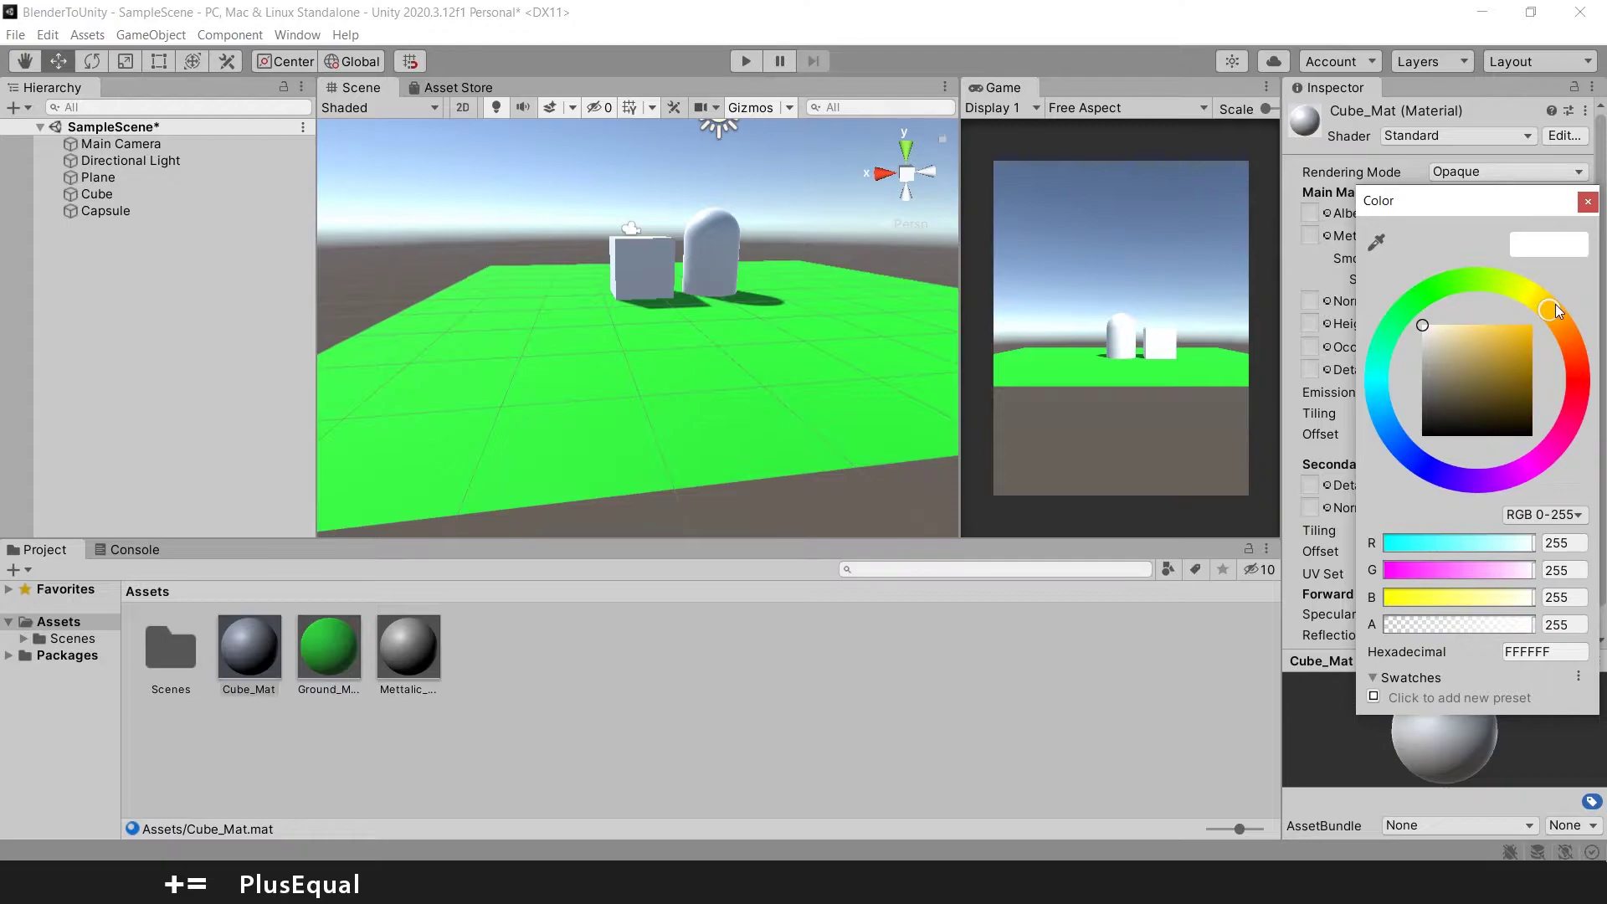
pyautogui.click(1521, 332)
pyautogui.moveTo(1553, 306); pyautogui.dragTo(1525, 289)
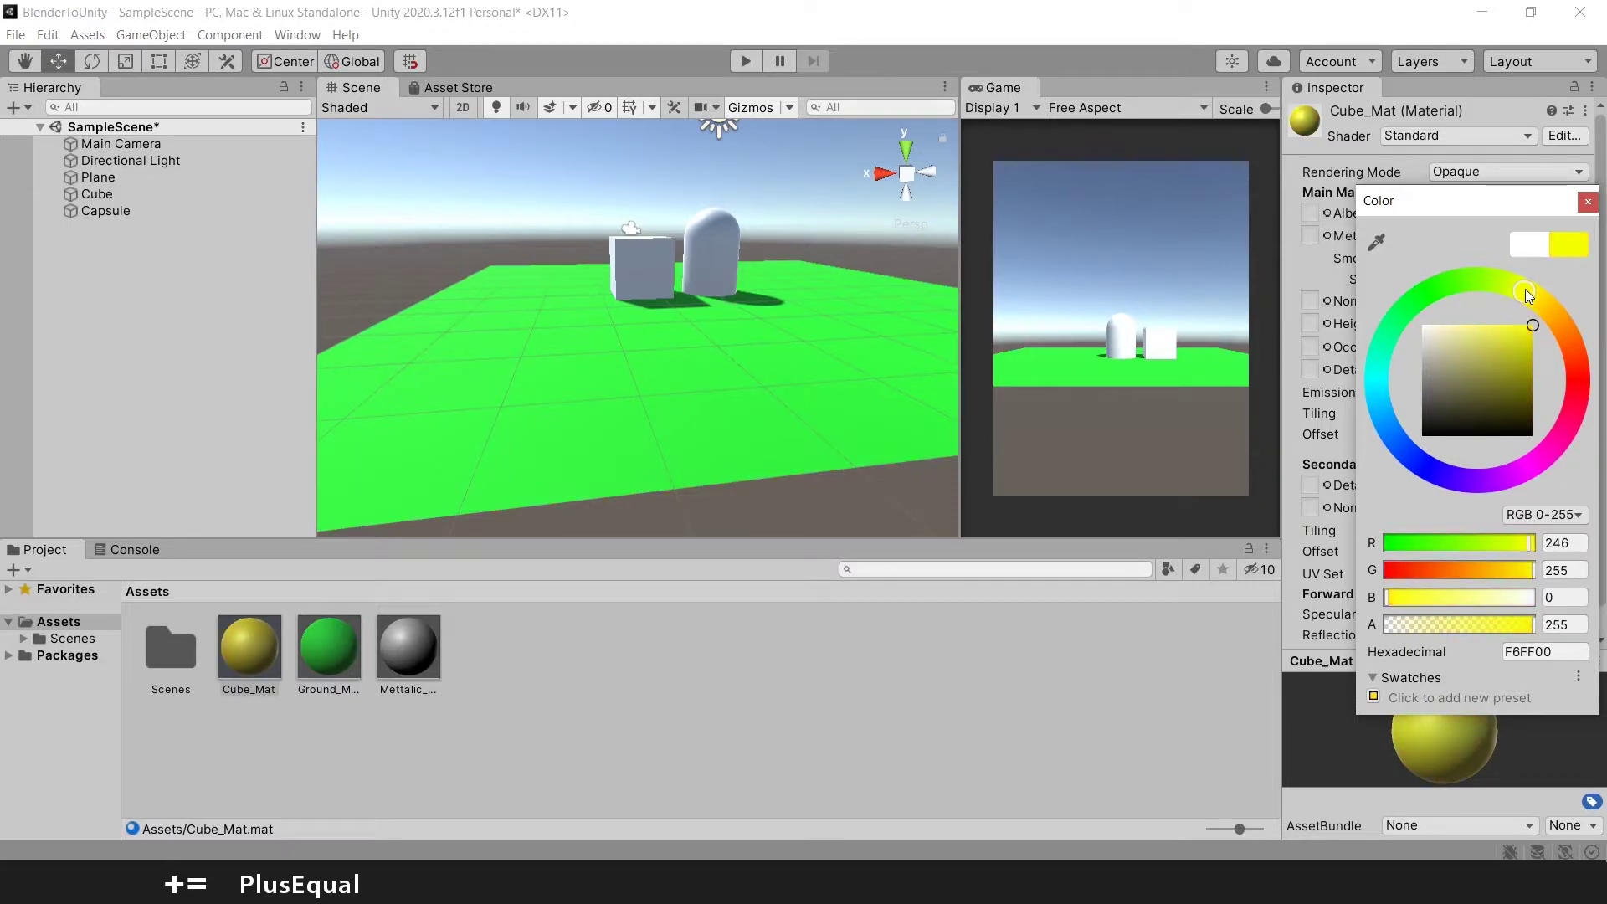
pyautogui.click(1587, 202)
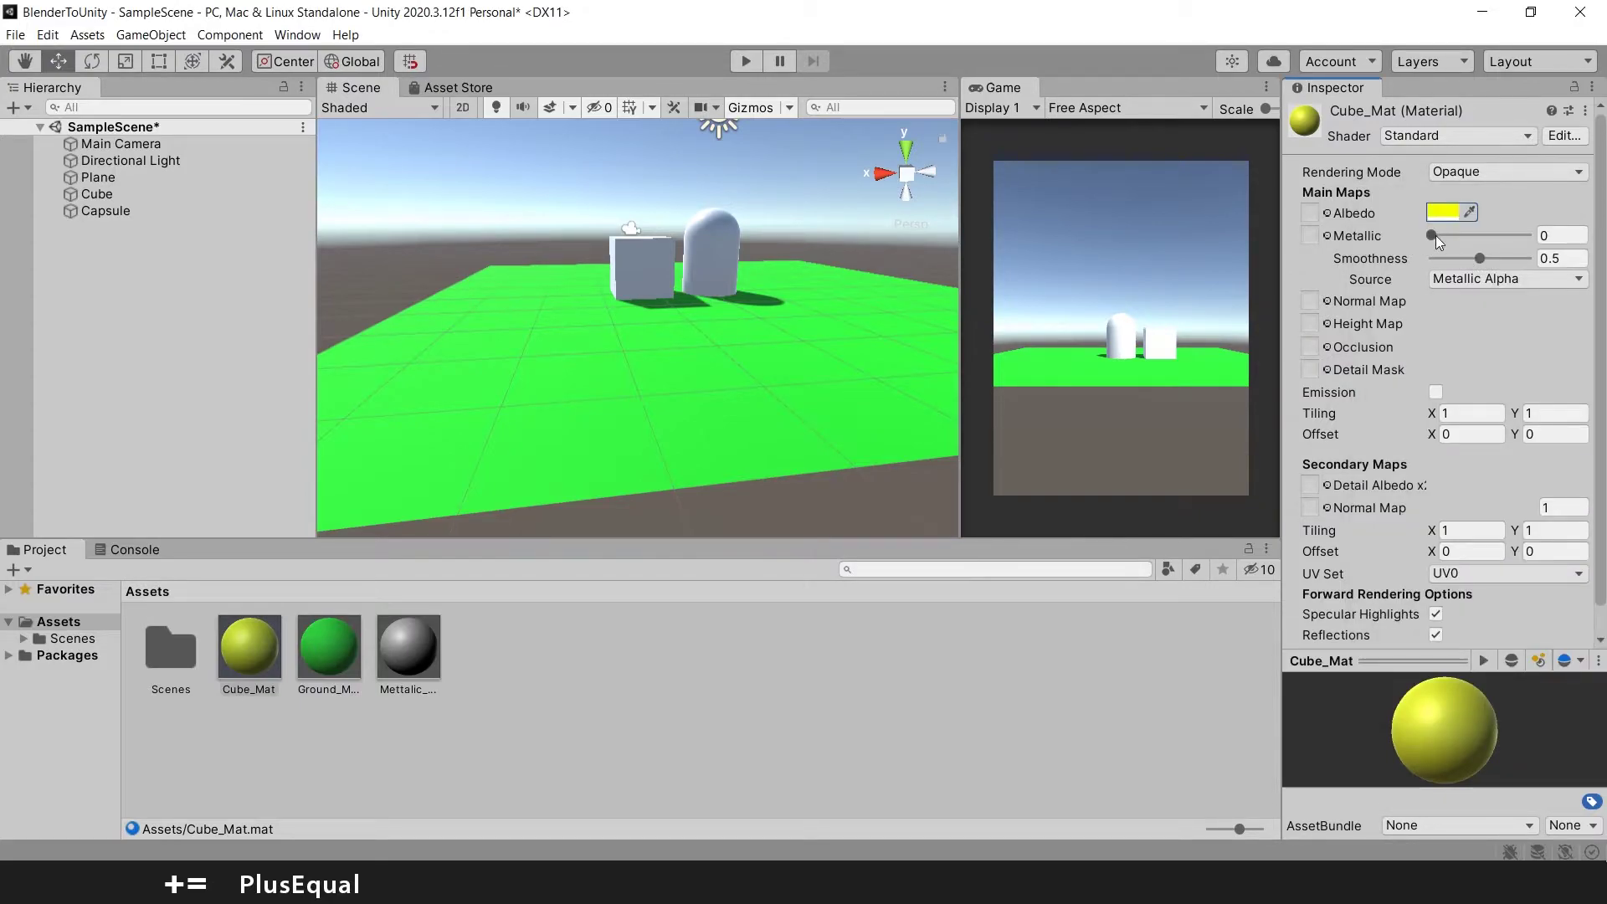
pyautogui.moveTo(1436, 235); pyautogui.dragTo(1448, 235)
pyautogui.moveTo(243, 658); pyautogui.dragTo(645, 275)
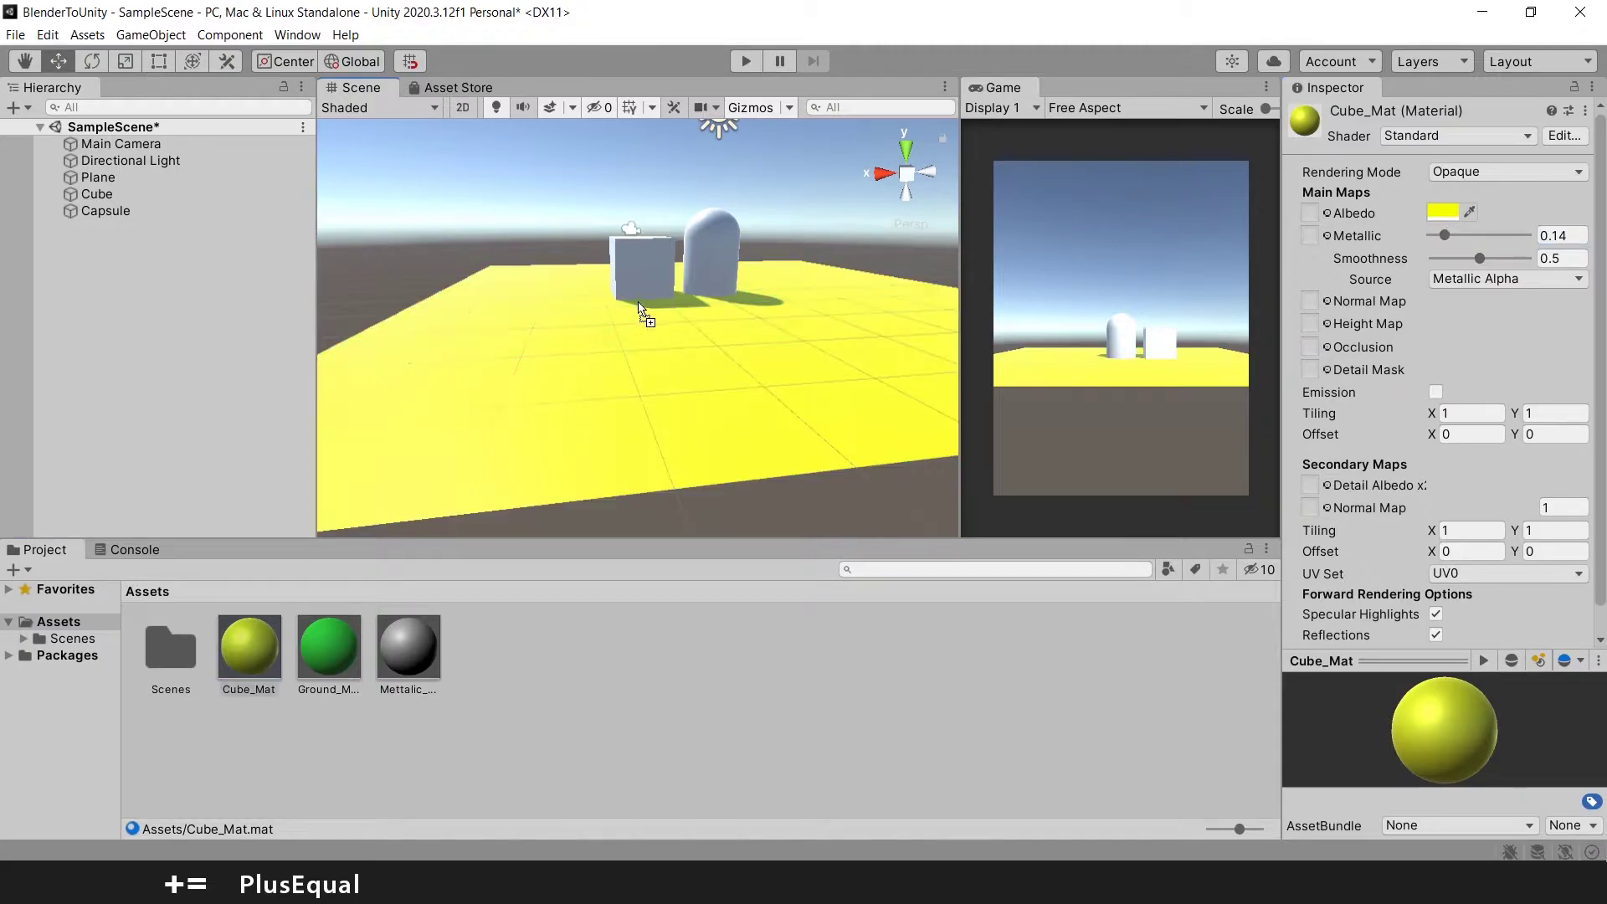
pyautogui.scroll(3, 672, 313)
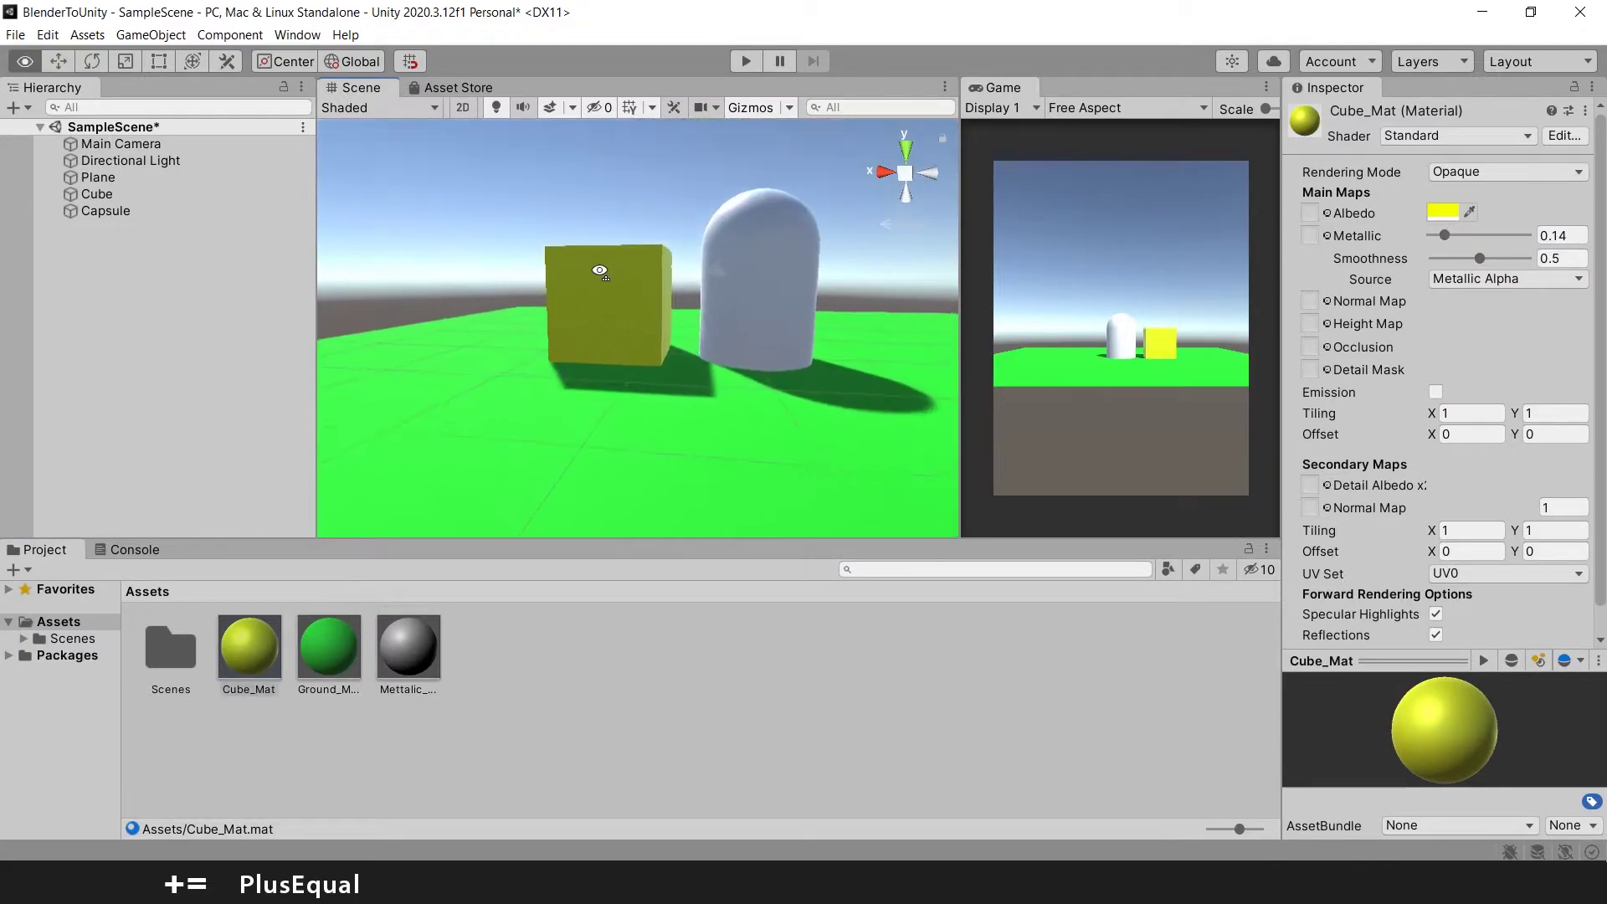
# - Raise Mettalic_Mat's Metallic and Smoothness sliders to 0.86
pyautogui.click(672, 312)
pyautogui.click(409, 634)
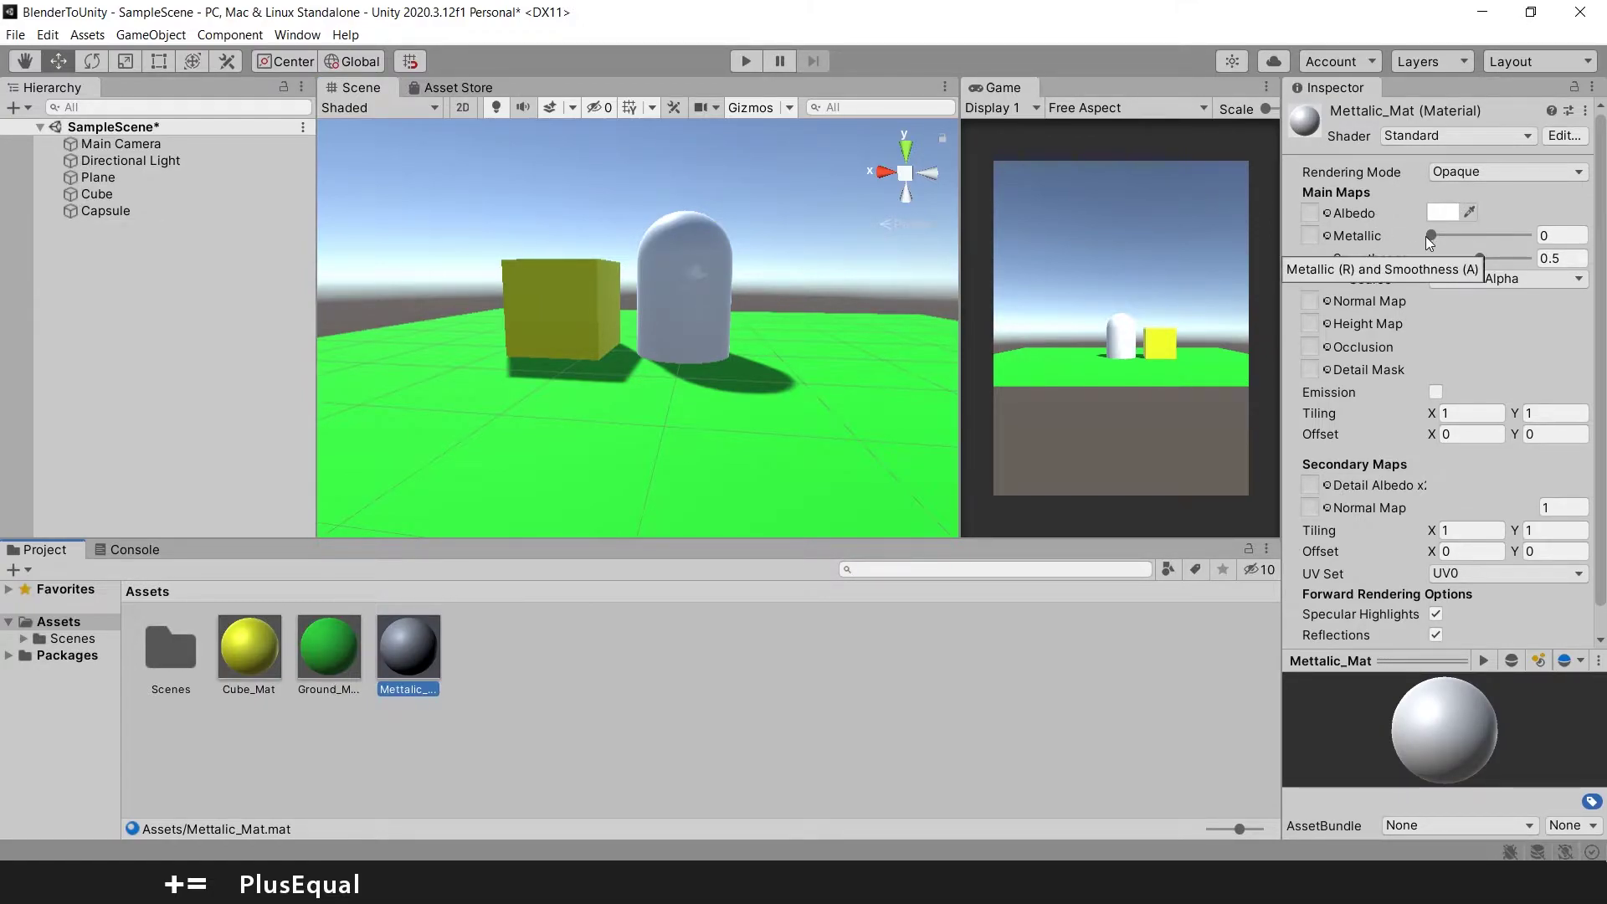
pyautogui.moveTo(1433, 236); pyautogui.dragTo(1510, 242)
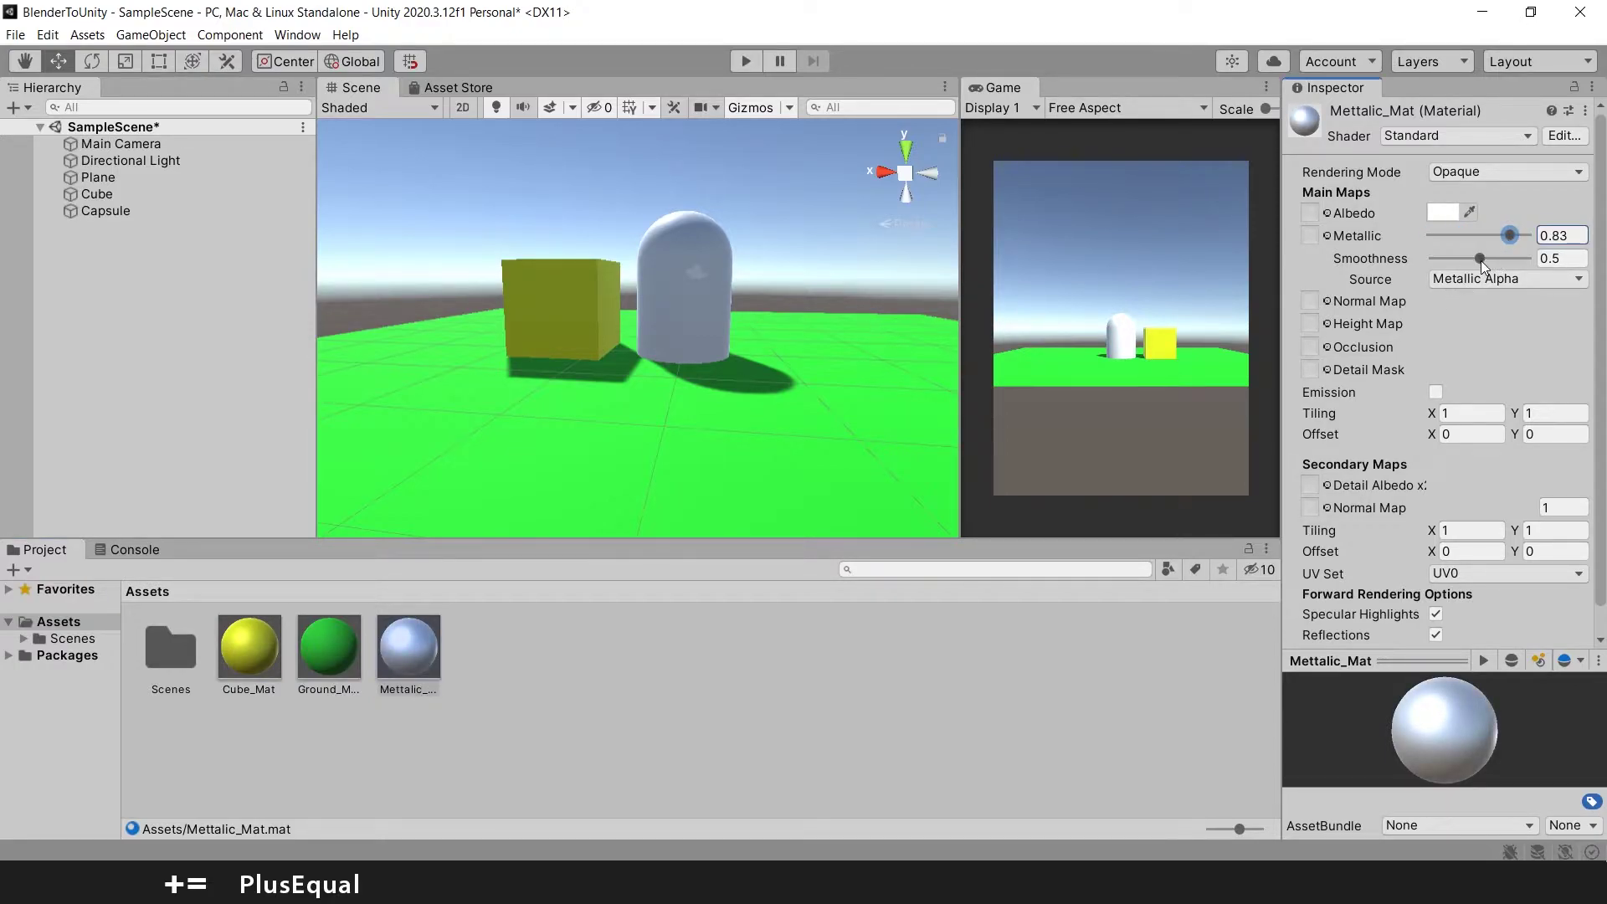
pyautogui.moveTo(1481, 259); pyautogui.dragTo(1510, 262)
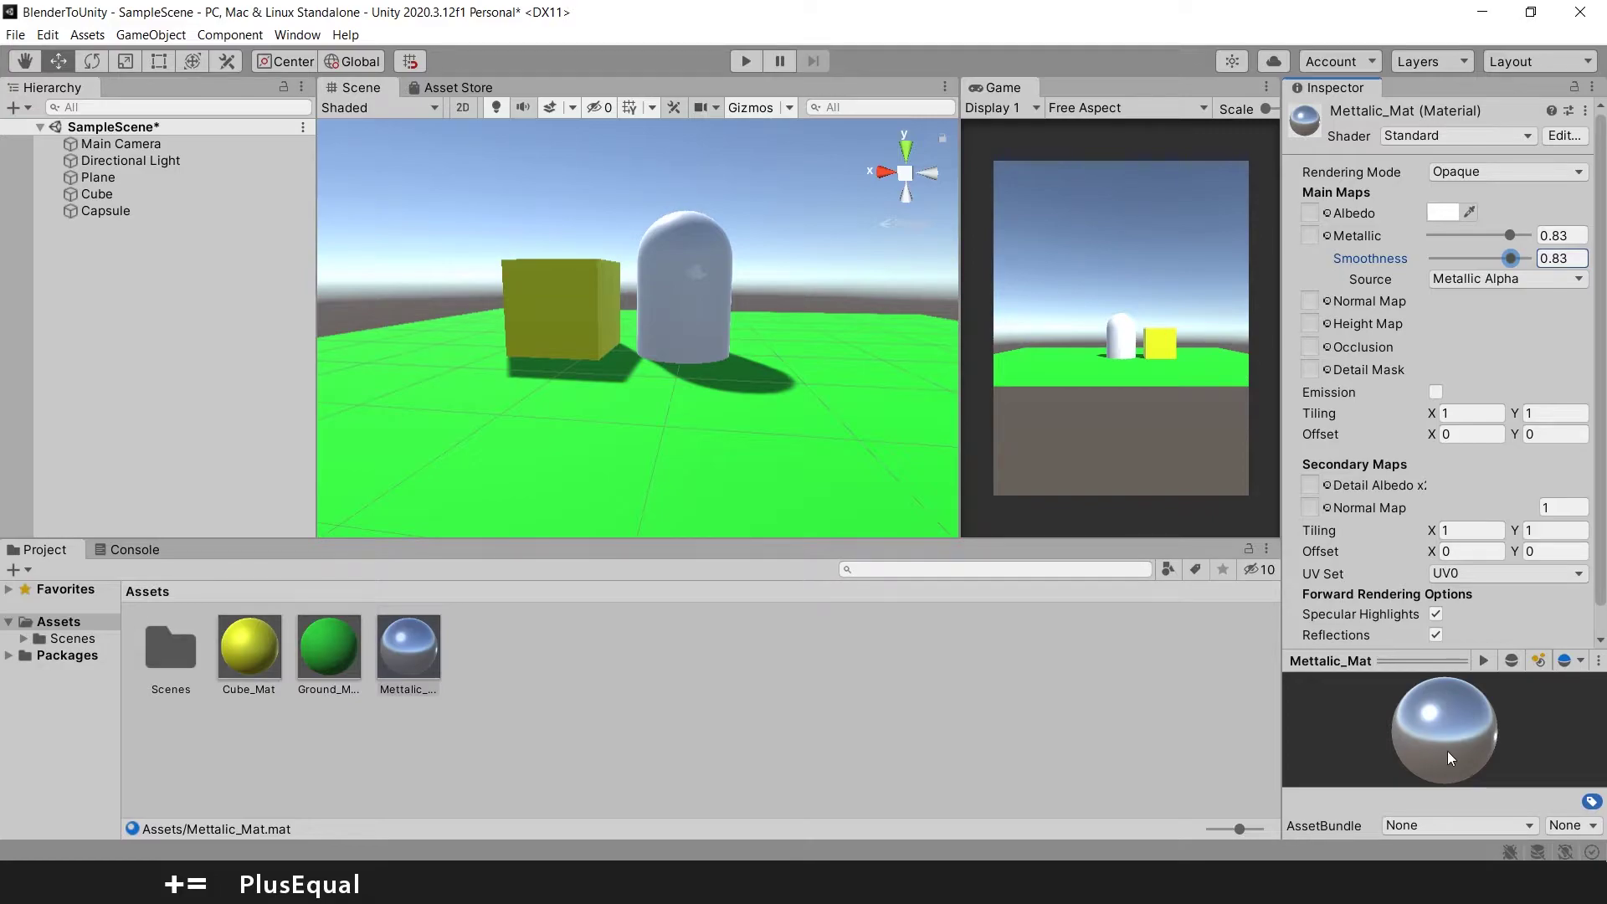
pyautogui.moveTo(1511, 235); pyautogui.dragTo(1519, 234)
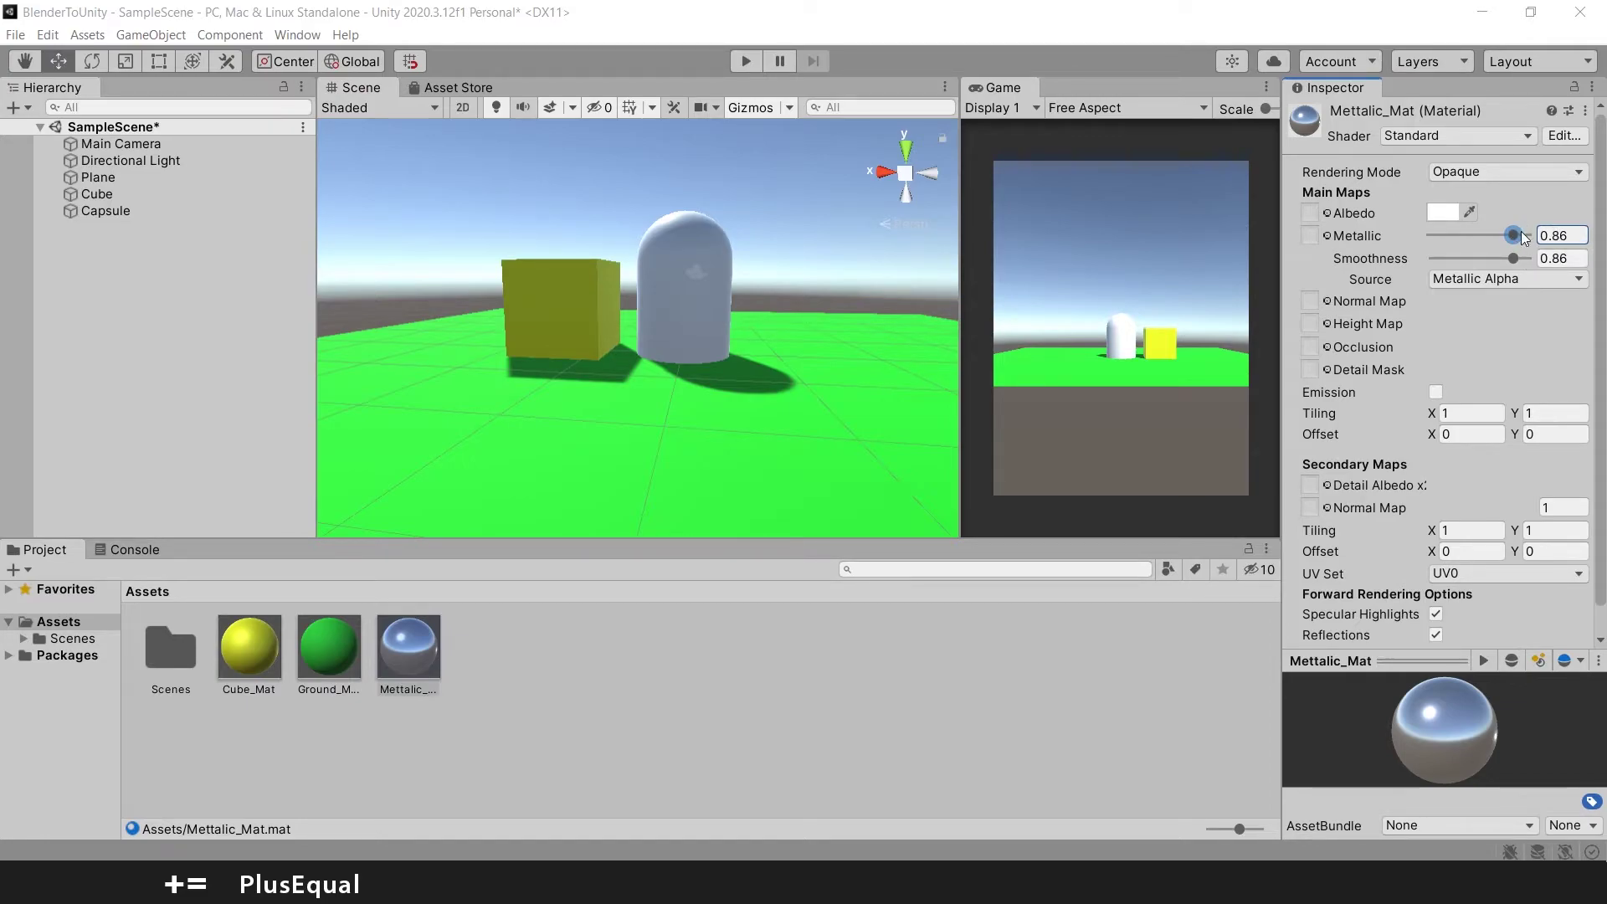
pyautogui.doubleClick(1553, 237)
# - Set Mettalic_Mat's smoothness to 1 and apply it to the capsule
pyautogui.moveTo(1515, 258); pyautogui.dragTo(1416, 261)
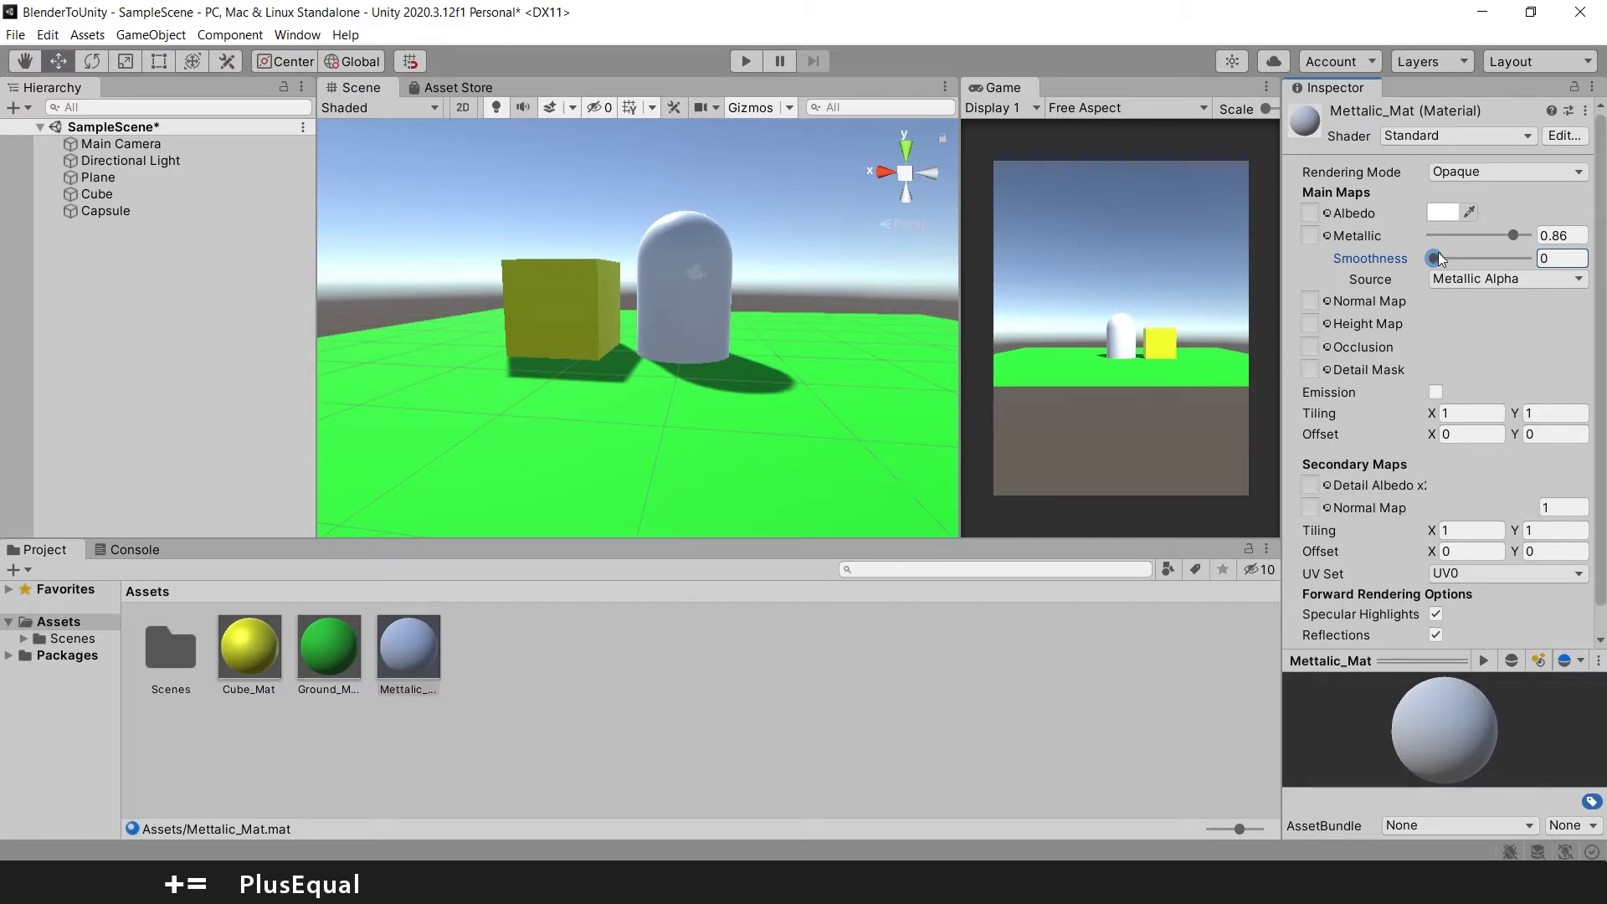
pyautogui.moveTo(1441, 258); pyautogui.dragTo(1504, 255)
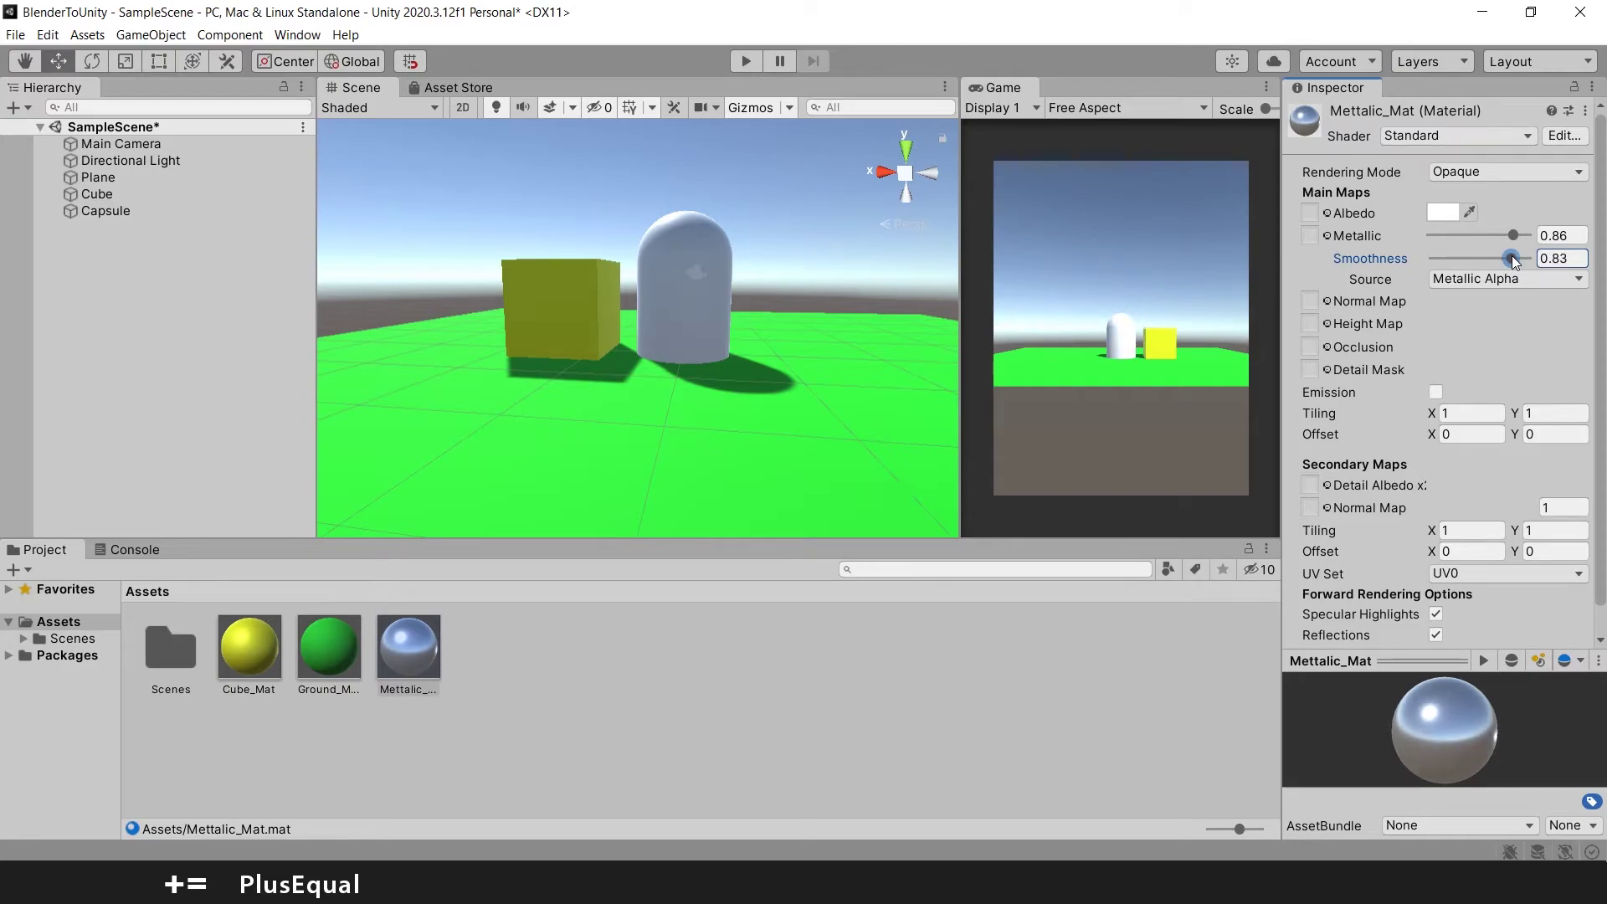
pyautogui.moveTo(1504, 256); pyautogui.dragTo(1526, 256)
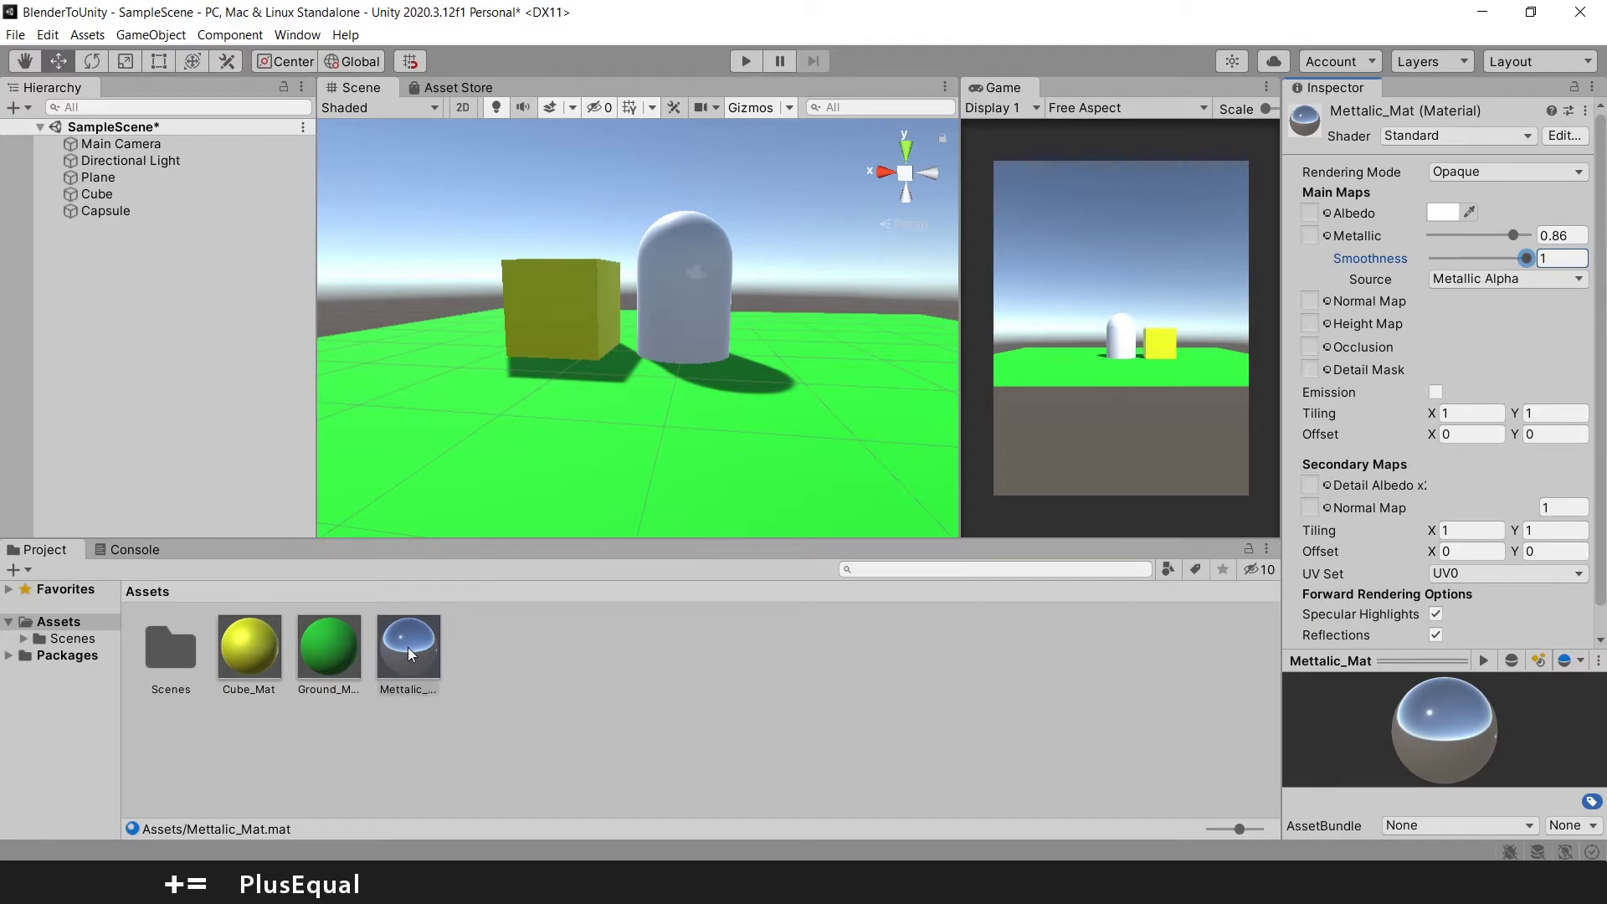
pyautogui.moveTo(408, 647)
pyautogui.mouseDown()
pyautogui.moveTo(677, 301)
pyautogui.moveTo(771, 258)
pyautogui.moveTo(725, 263)
pyautogui.moveTo(799, 301)
pyautogui.mouseUp()
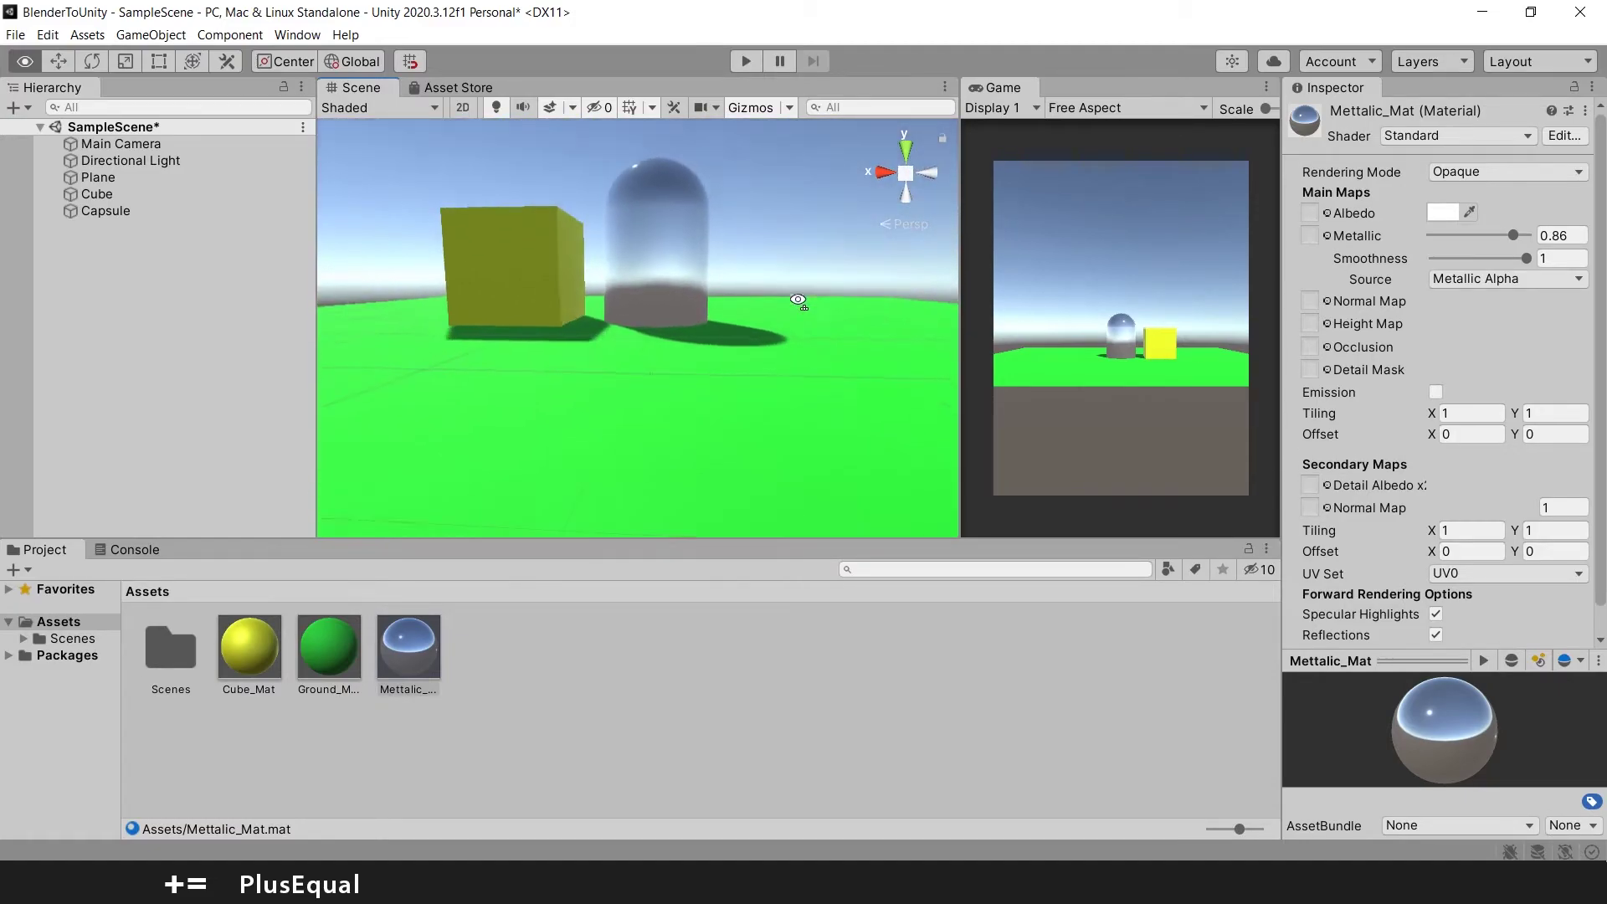
pyautogui.moveTo(616, 269)
pyautogui.keyDown('alt'); pyautogui.mouseDown()
pyautogui.moveTo(529, 314)
pyautogui.moveTo(795, 283)
pyautogui.moveTo(754, 270)
pyautogui.mouseUp(); pyautogui.keyUp('alt')
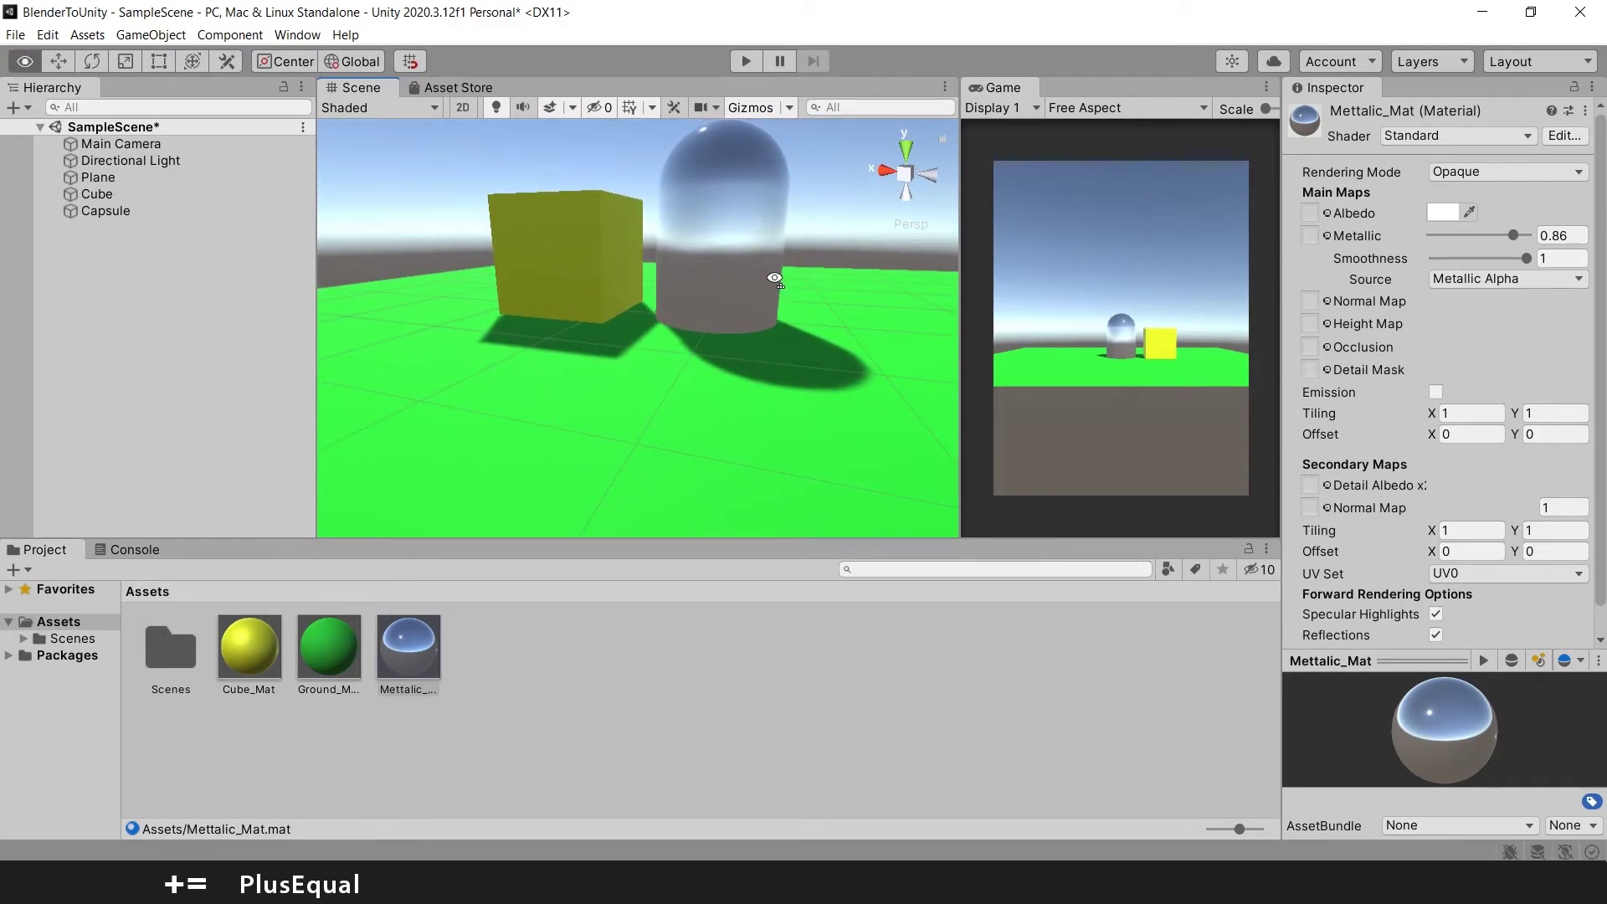
# - Add a Reflection Probe as a child of the Capsule
pyautogui.click(144, 210)
pyautogui.rightClick(144, 210)
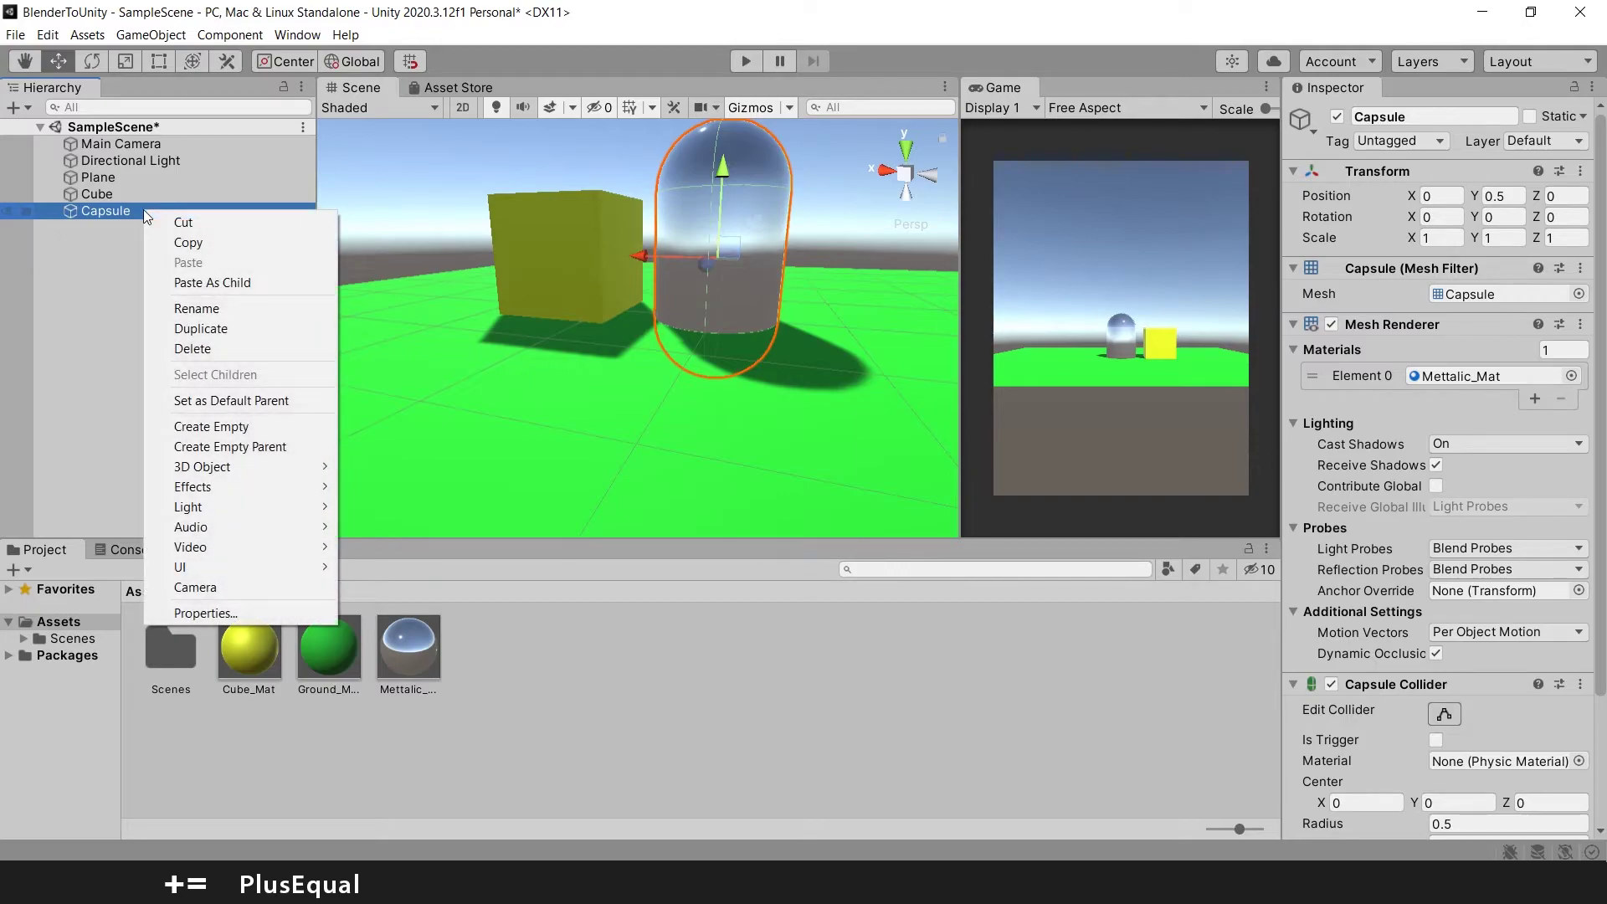
pyautogui.moveTo(188, 507)
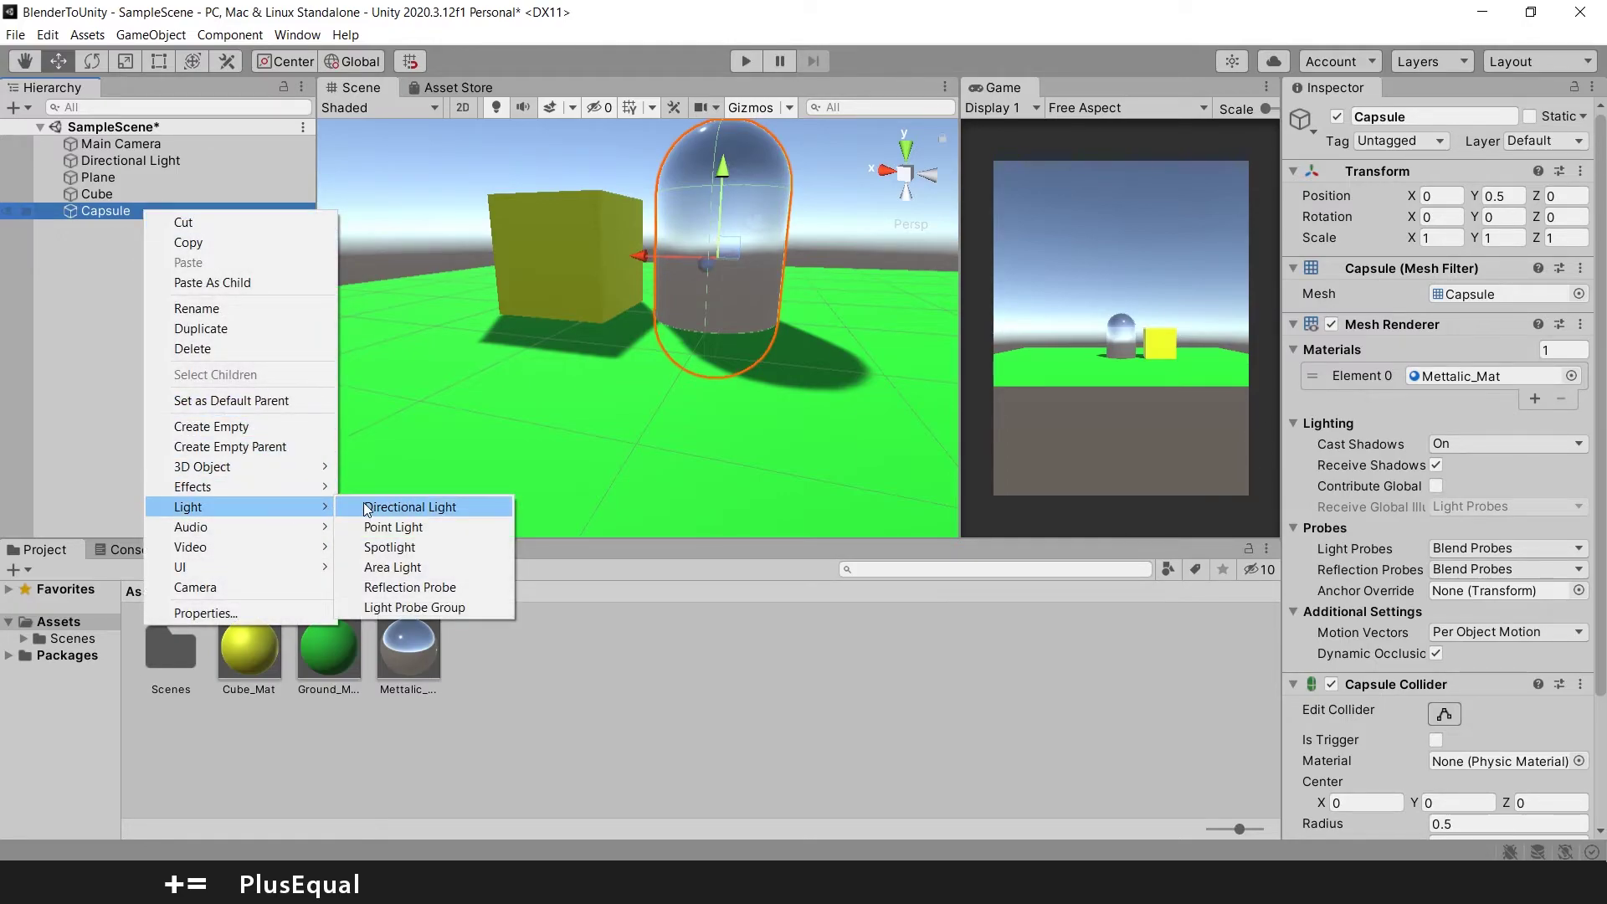
pyautogui.click(449, 587)
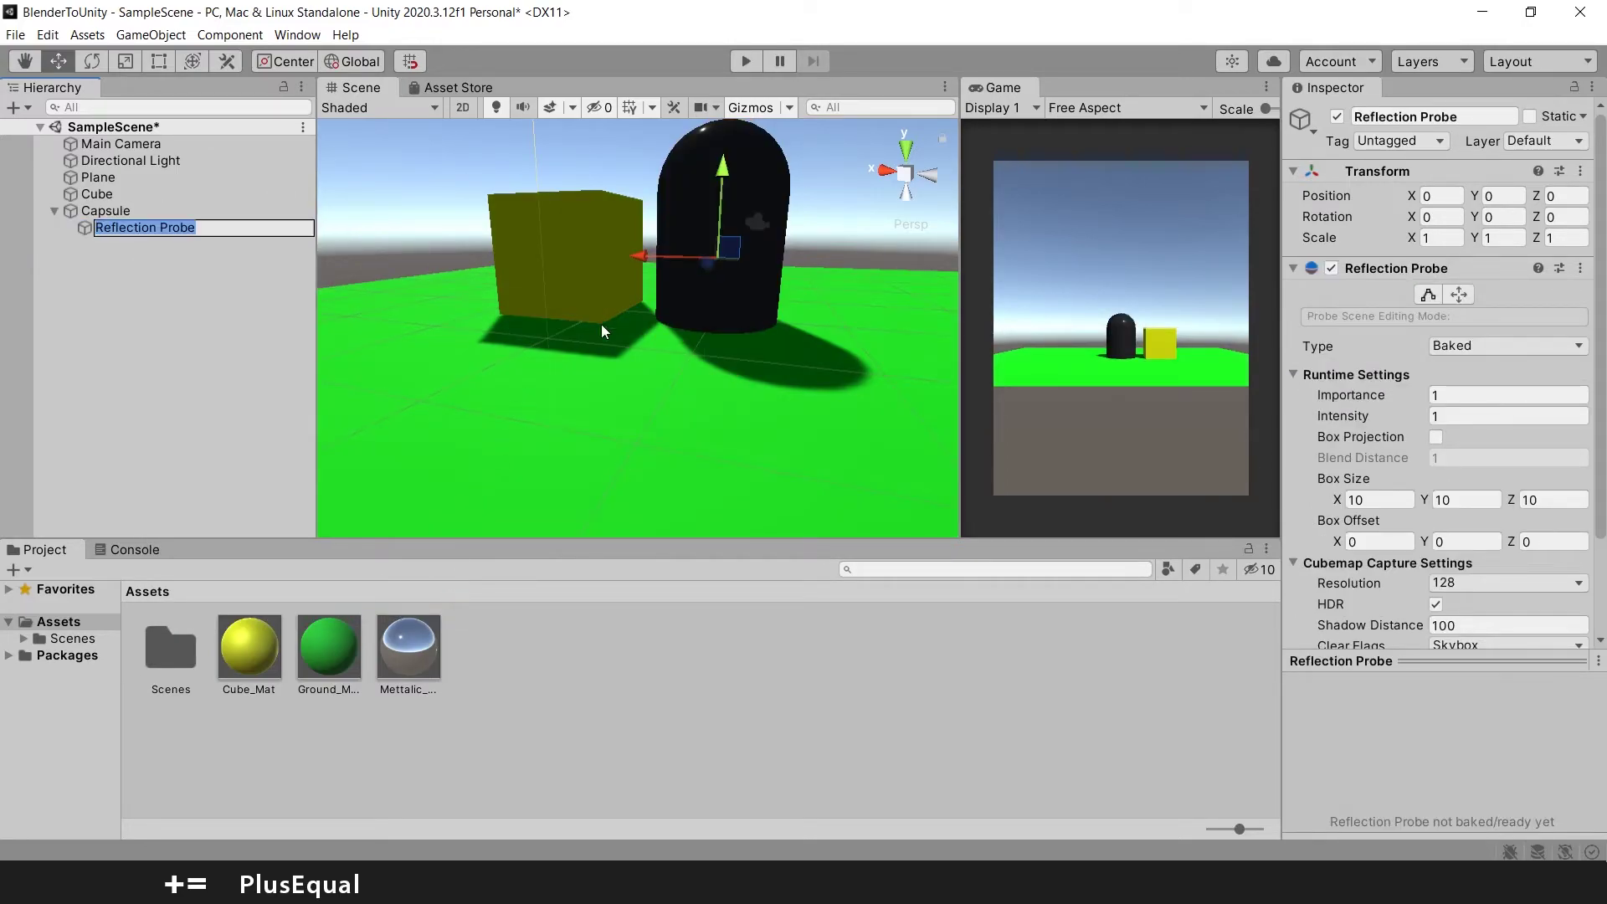
pyautogui.click(190, 286)
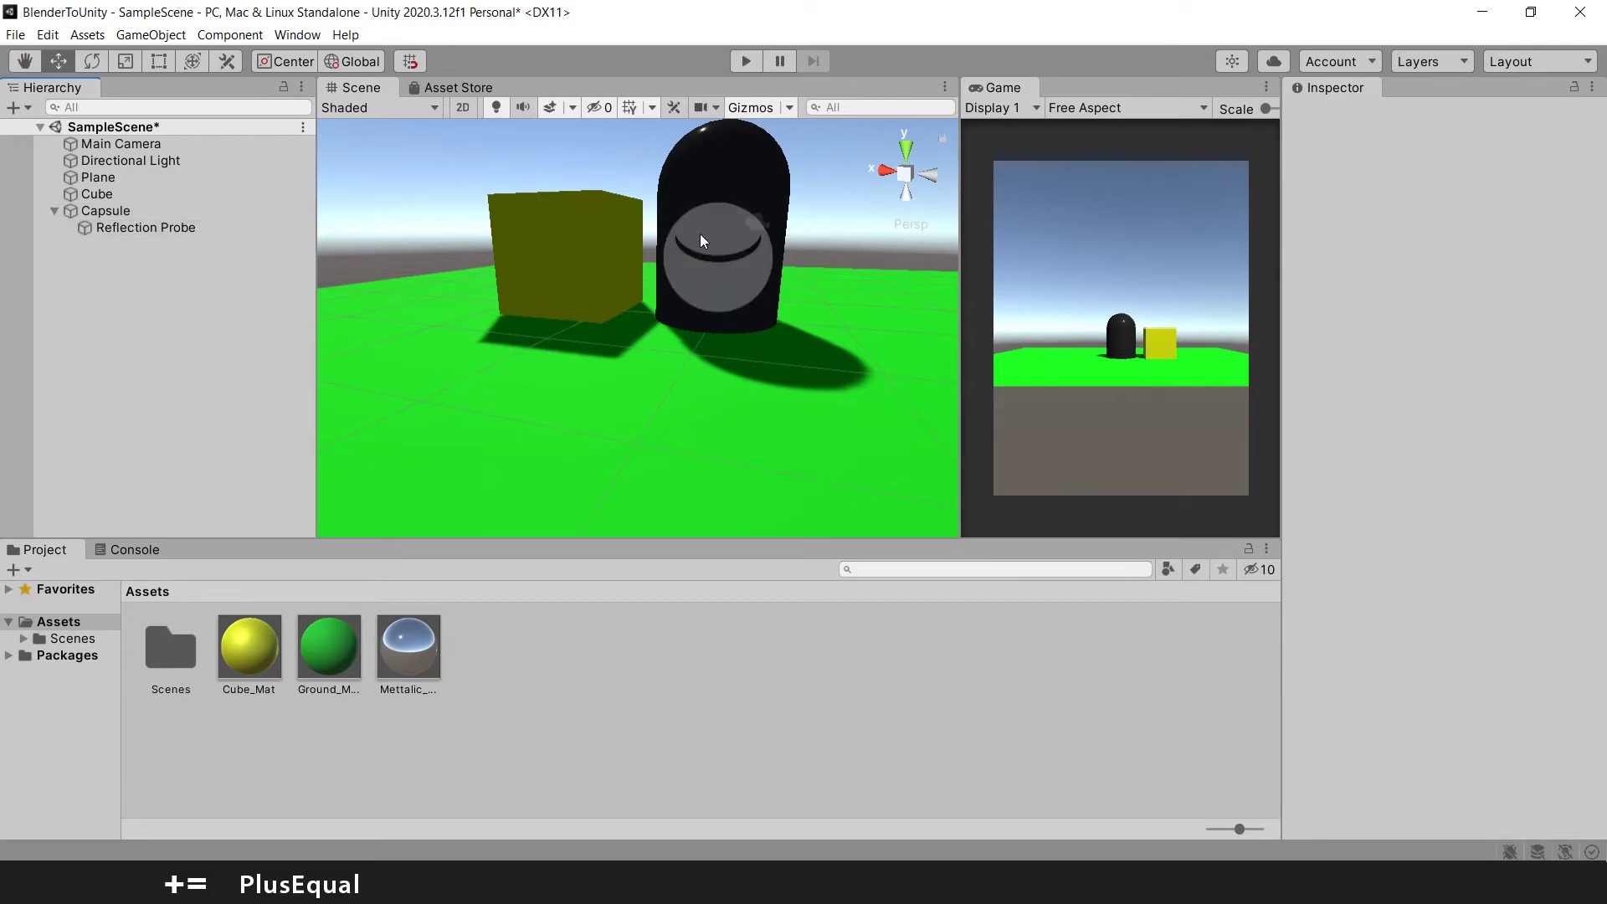
pyautogui.scroll(-3, 699, 235)
# - Set the Reflection Probe's Type to Realtime and view the capsule's reflections
pyautogui.click(239, 228)
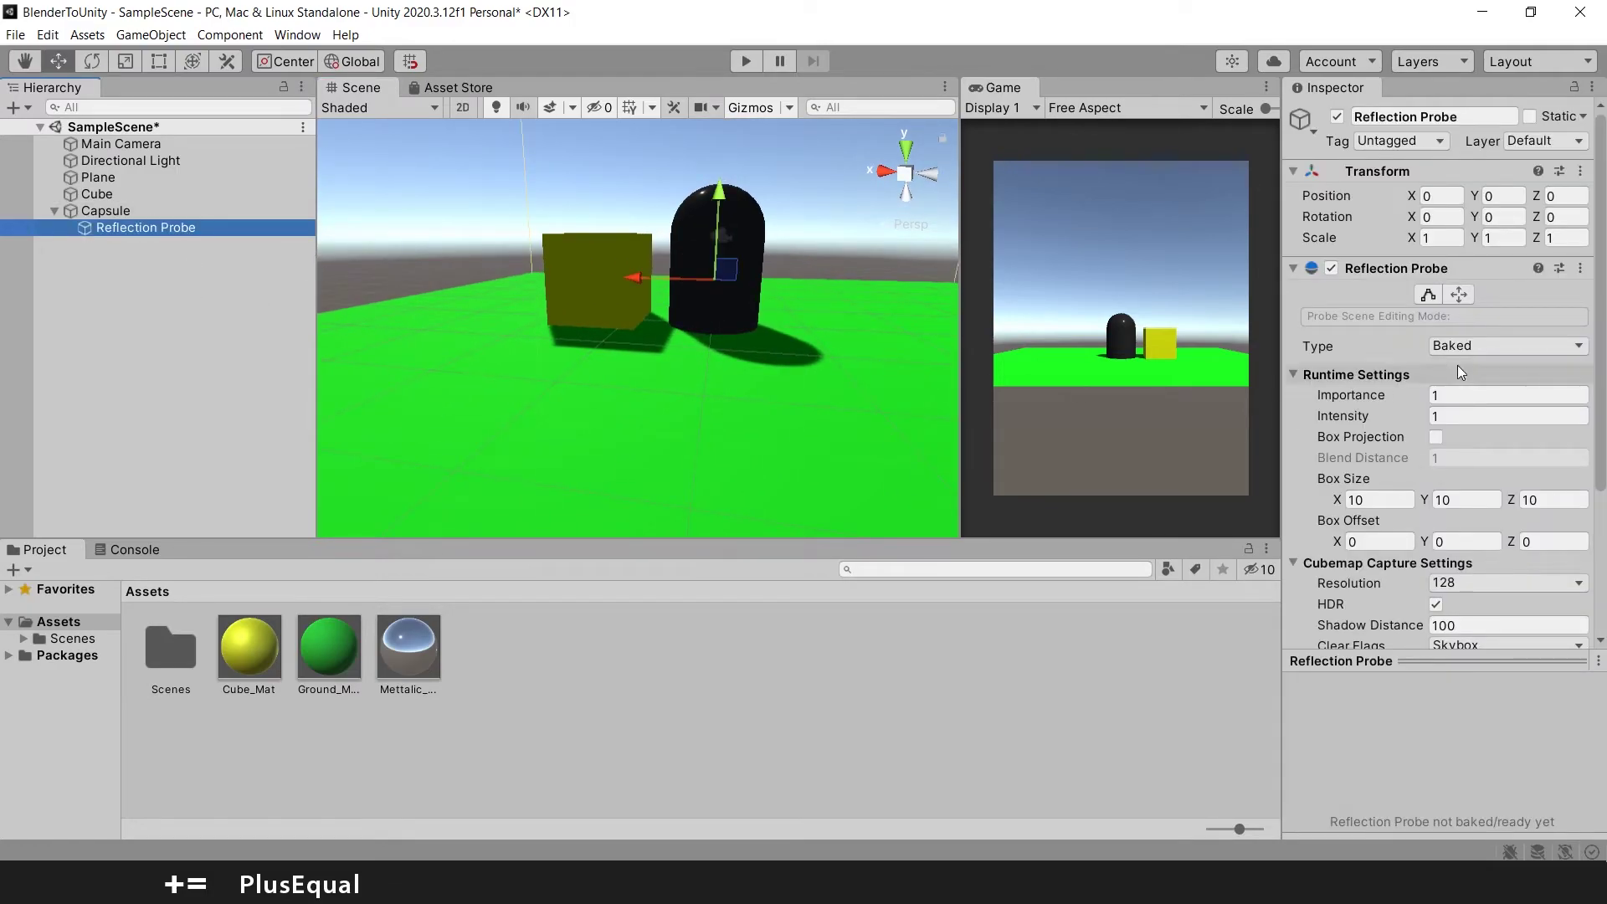
pyautogui.click(1506, 347)
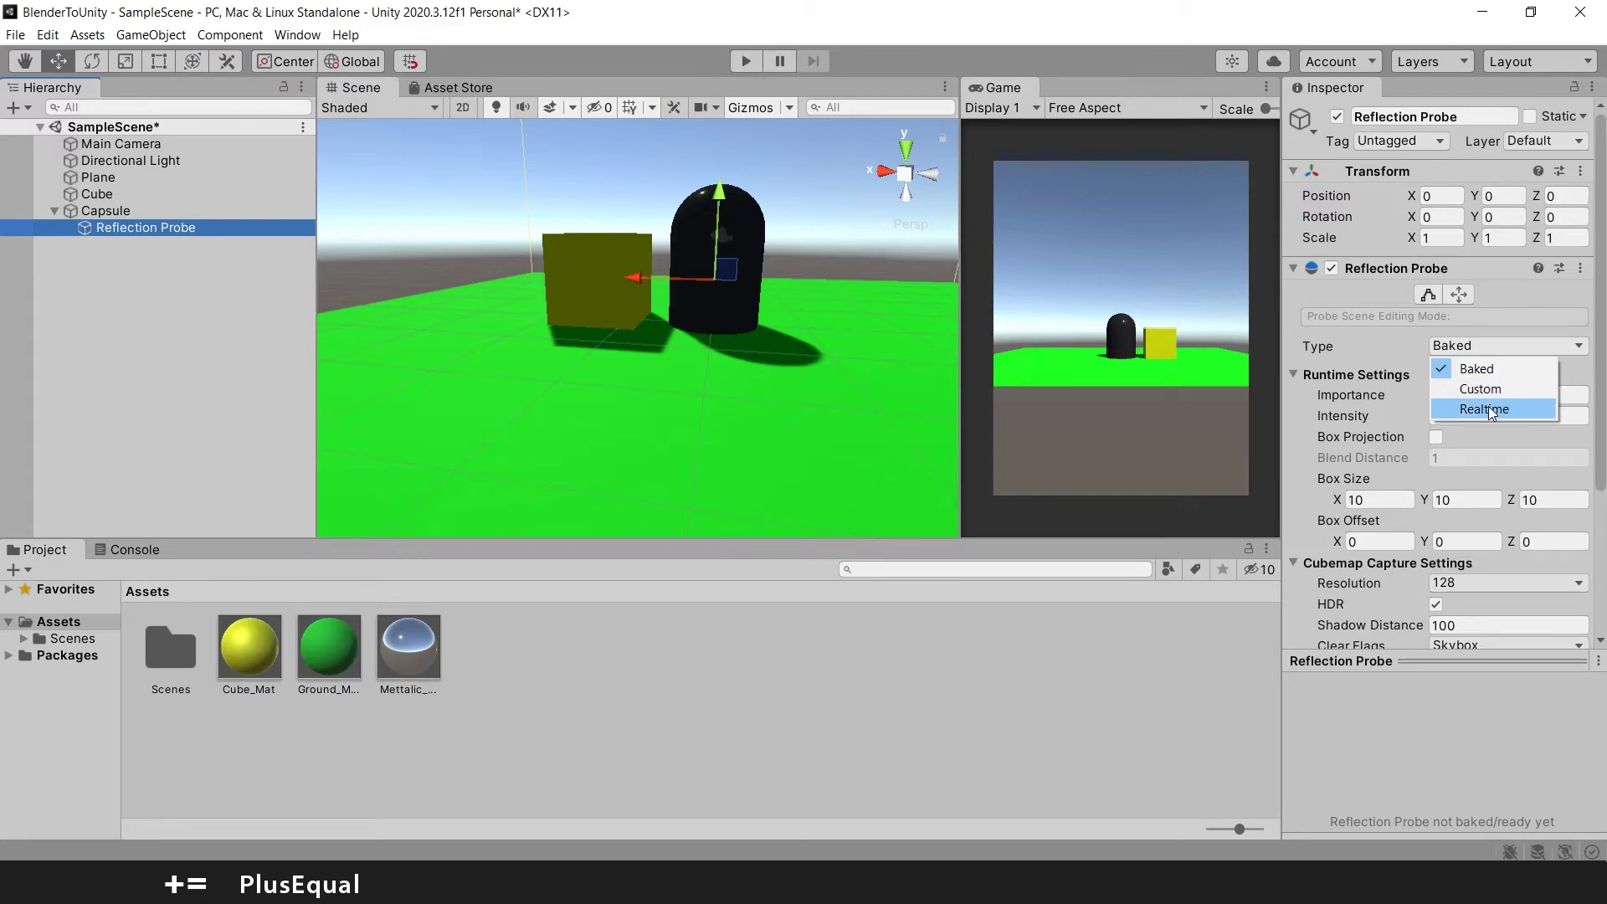
pyautogui.click(1488, 406)
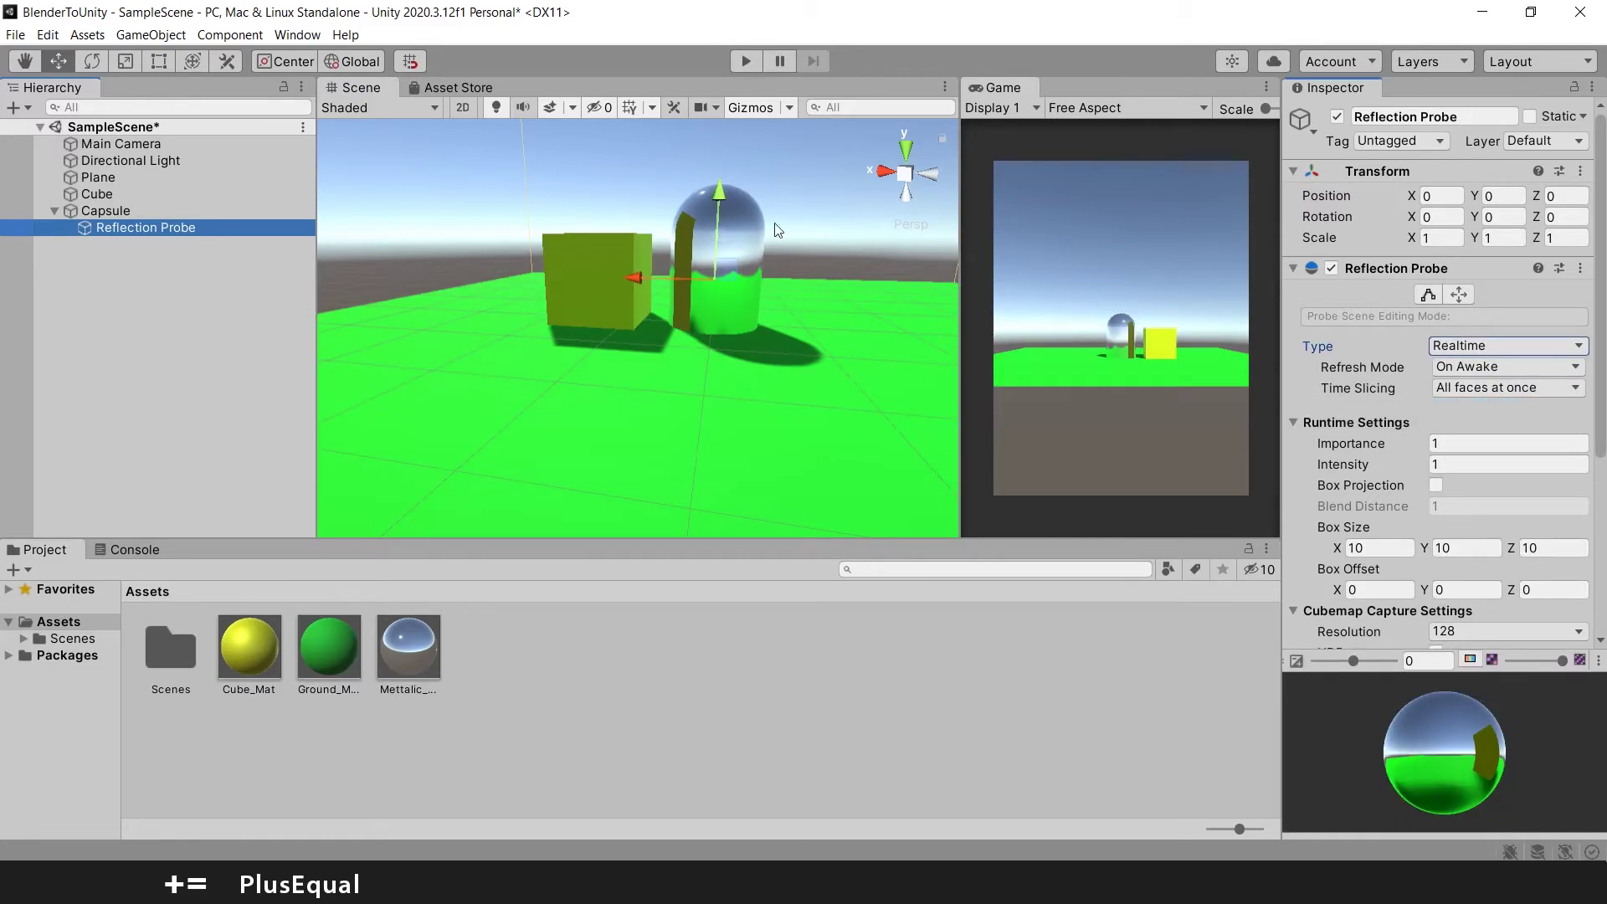
pyautogui.moveTo(791, 265); pyautogui.dragTo(803, 197, button='right')
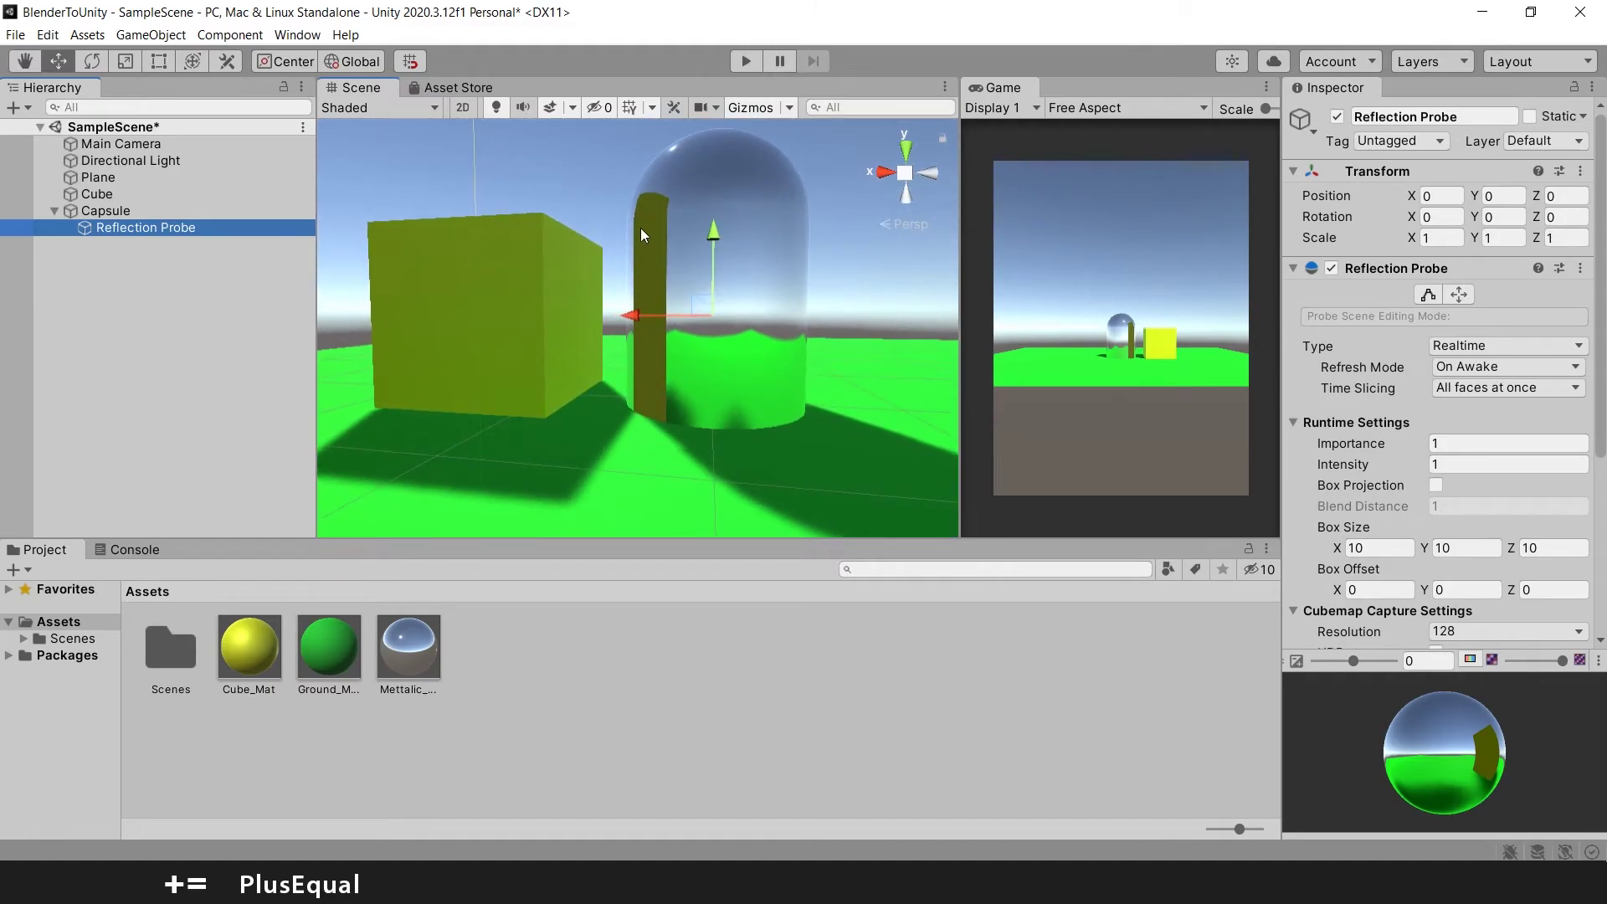
pyautogui.moveTo(641, 228); pyautogui.dragTo(729, 230, button='right')
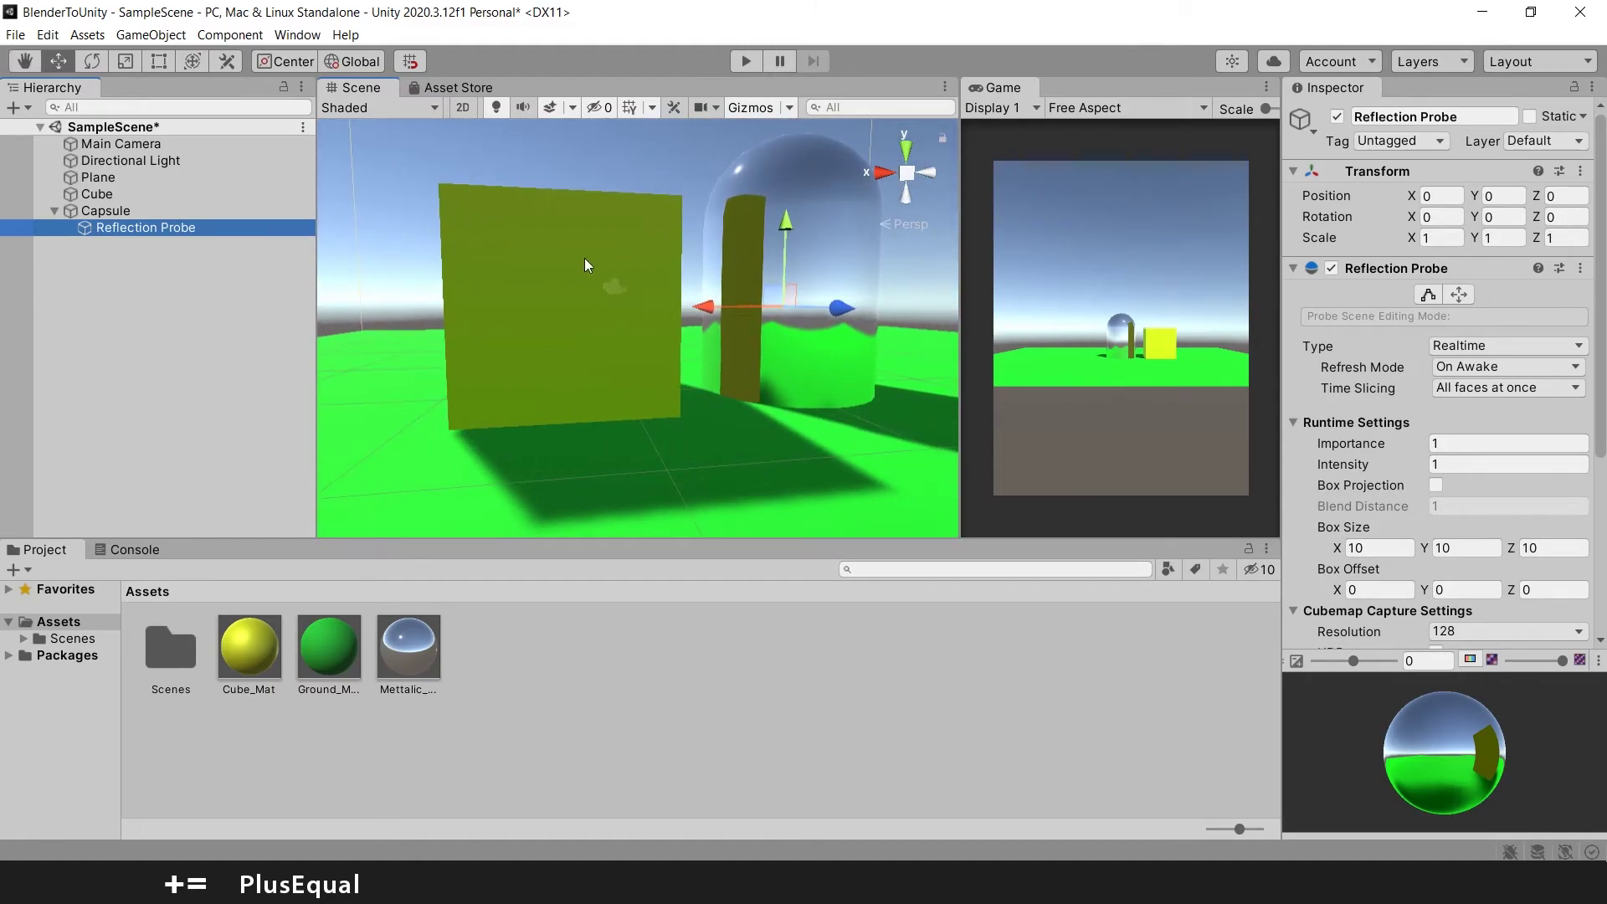
pyautogui.moveTo(585, 257)
pyautogui.mouseDown(button='right')
pyautogui.moveTo(826, 343)
pyautogui.moveTo(857, 235)
pyautogui.mouseUp(button='right')
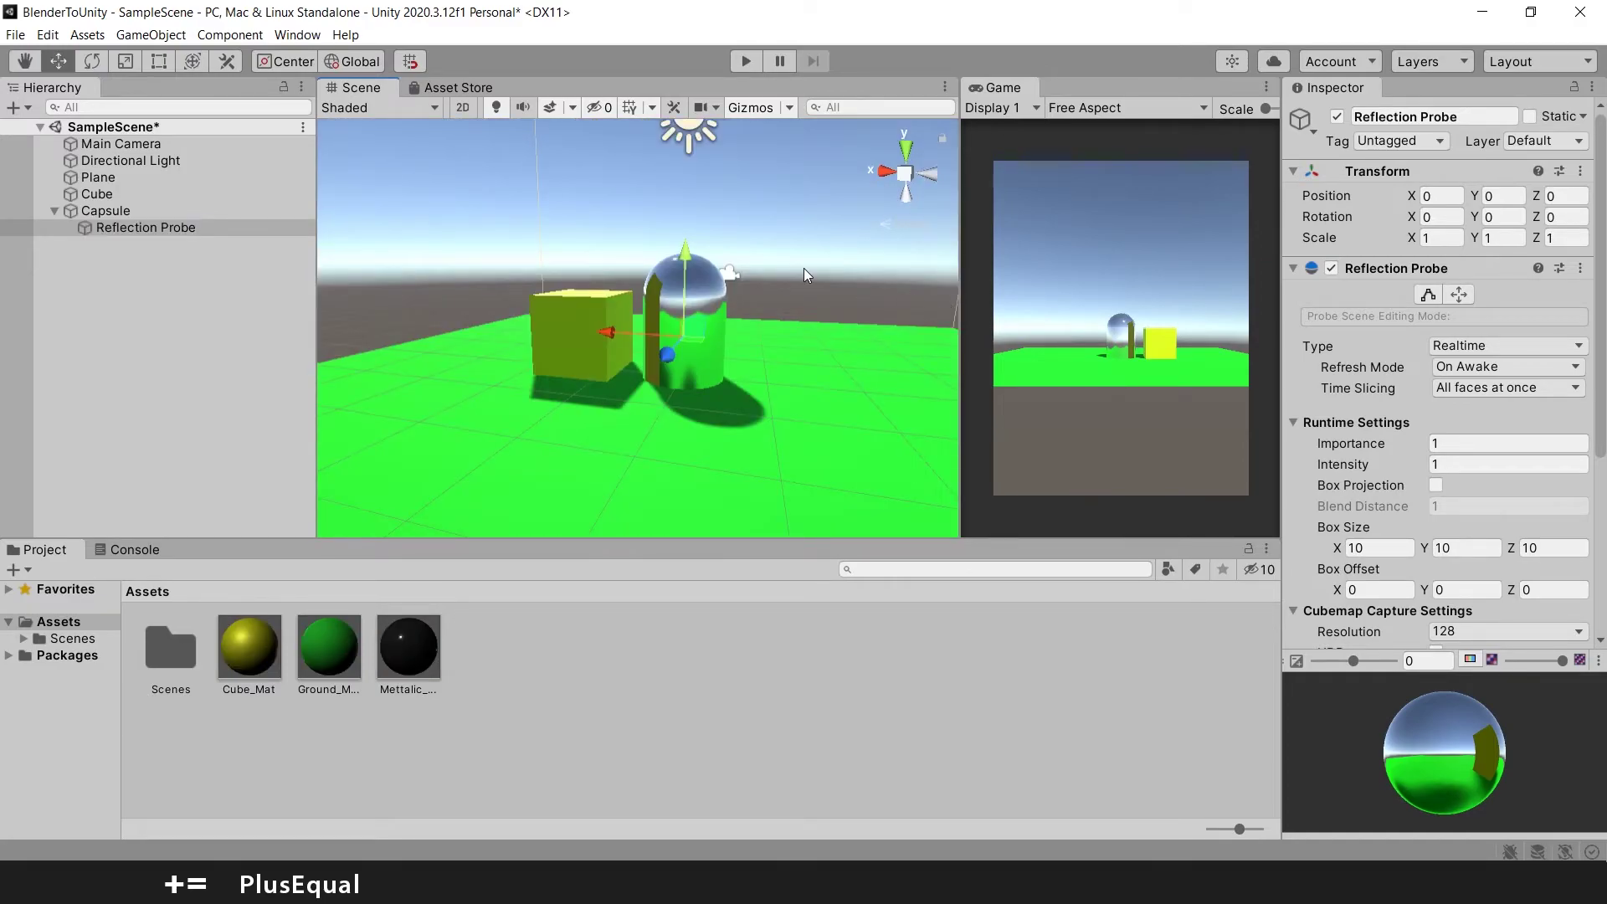
pyautogui.scroll(5, 804, 267)
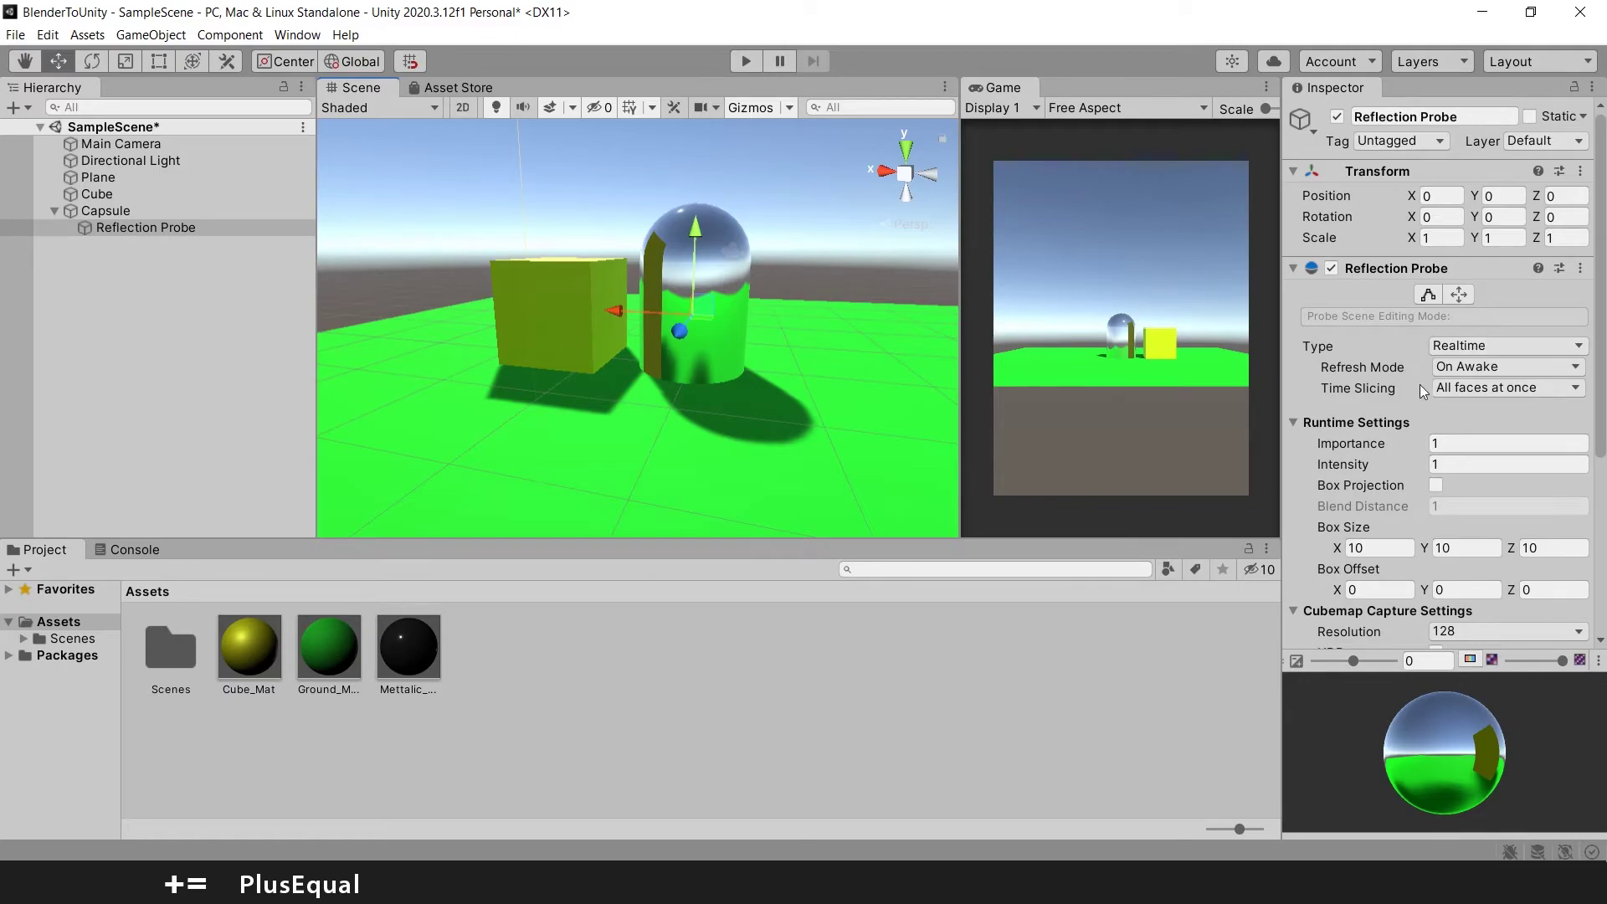
# - Switch the Reflection Probe's Type to Baked and mark it Static
pyautogui.click(1493, 344)
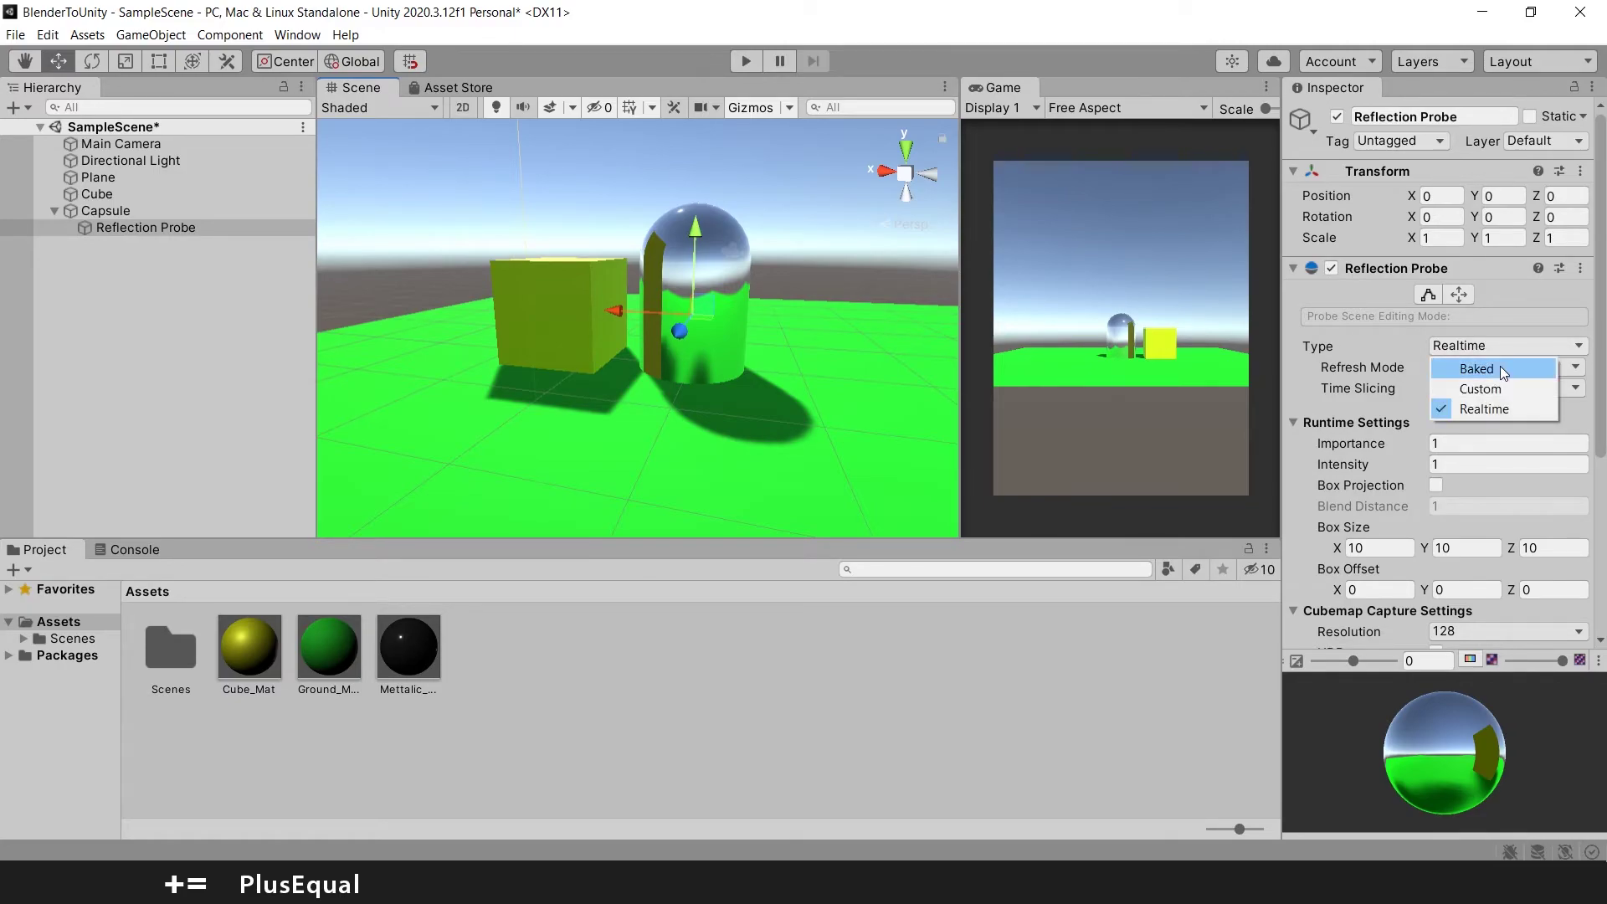
pyautogui.click(1500, 366)
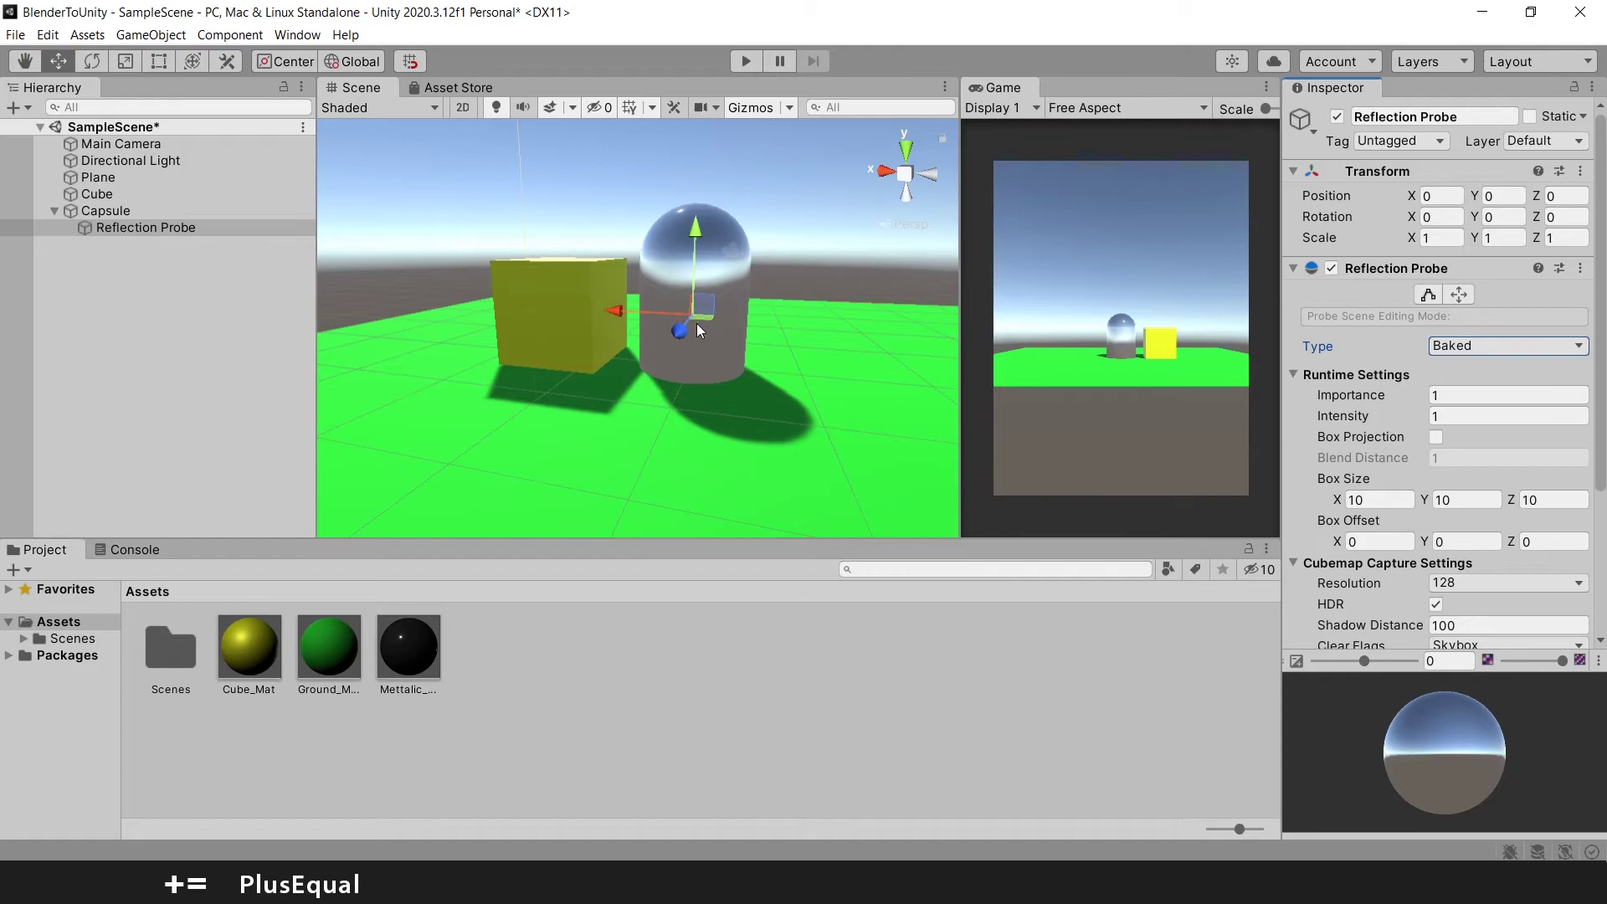
pyautogui.keyDown('alt'); pyautogui.moveTo(697, 316); pyautogui.dragTo(723, 322); pyautogui.keyUp('alt')
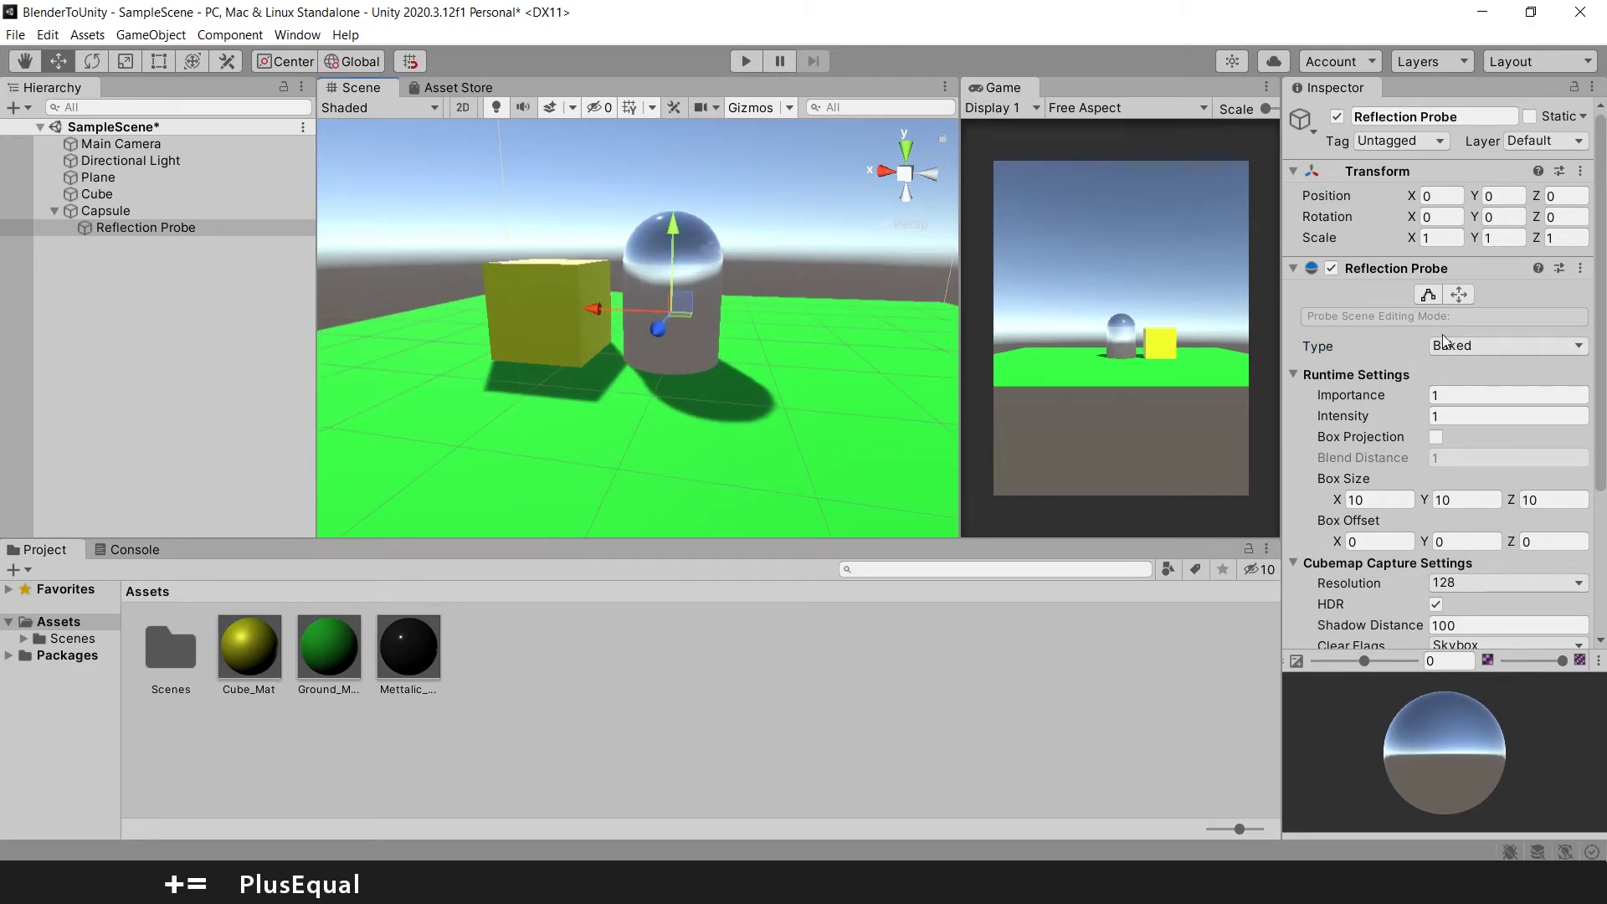
pyautogui.click(1529, 117)
pyautogui.scroll(-2, 725, 290)
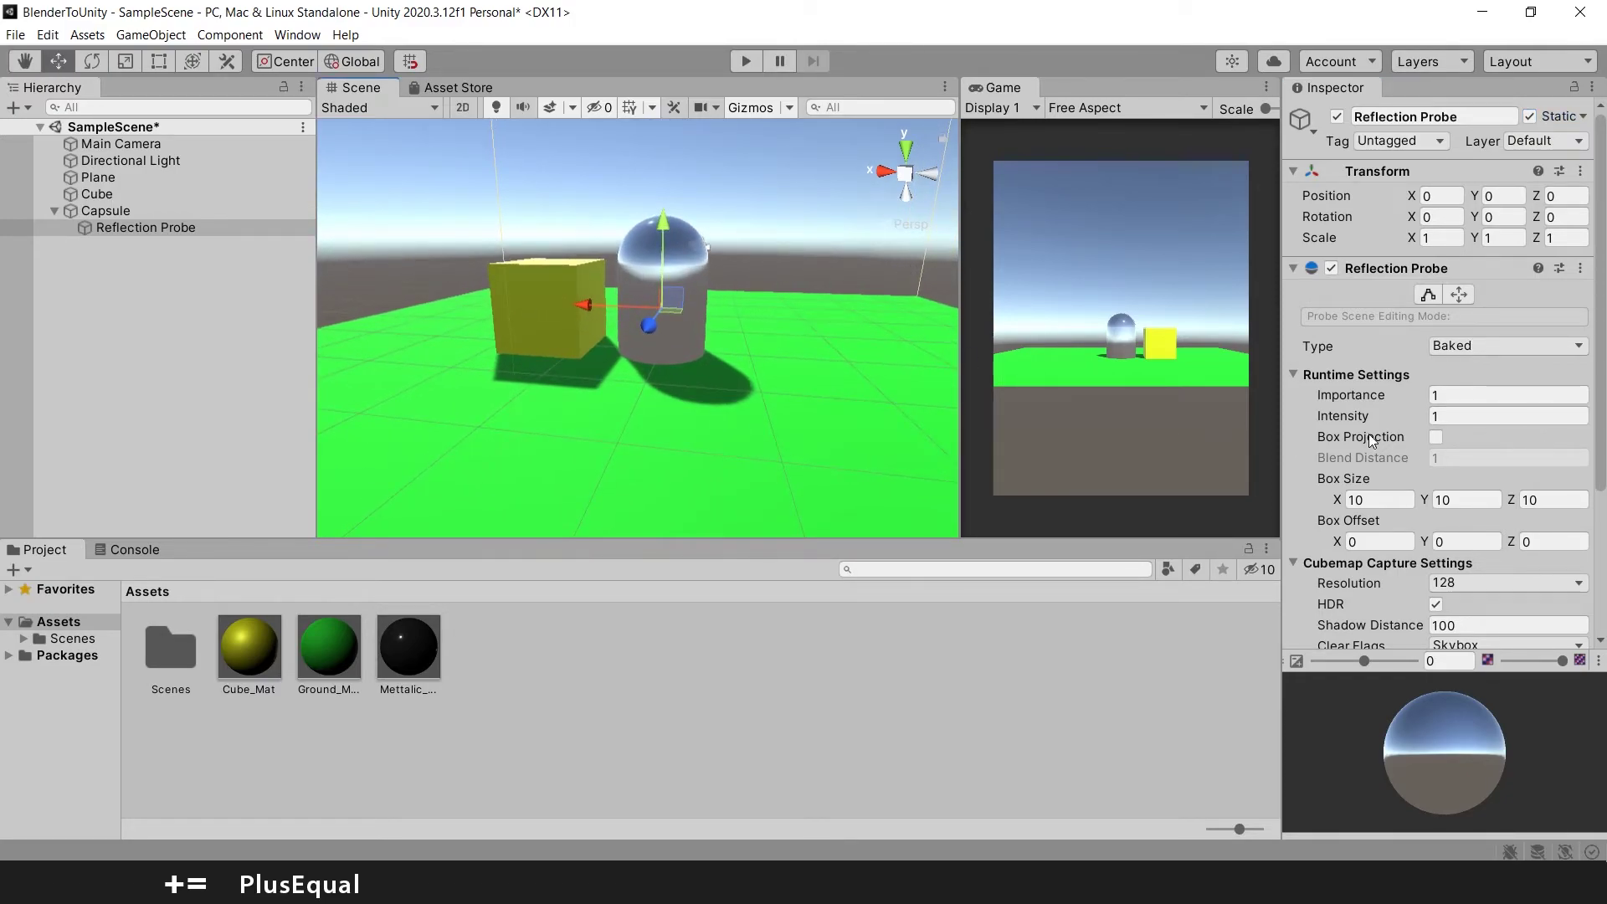
pyautogui.scroll(-3, 1370, 440)
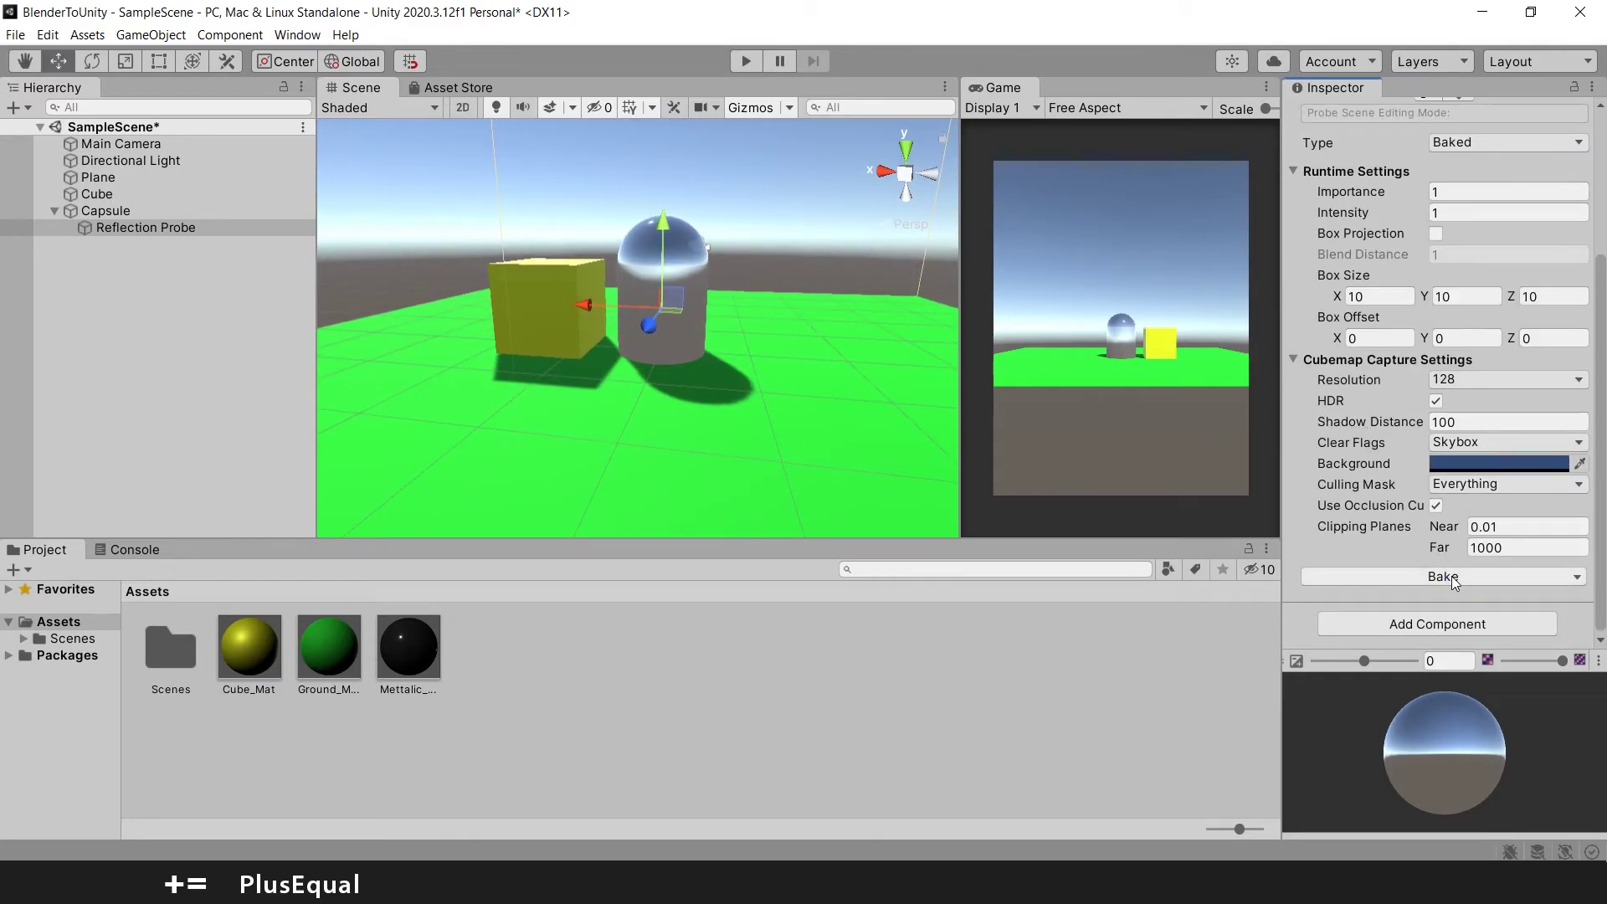
pyautogui.moveTo(648, 353)
pyautogui.mouseDown(button='right')
pyautogui.moveTo(694, 324)
pyautogui.moveTo(699, 353)
pyautogui.mouseUp(button='right')
pyautogui.scroll(1, 694, 324)
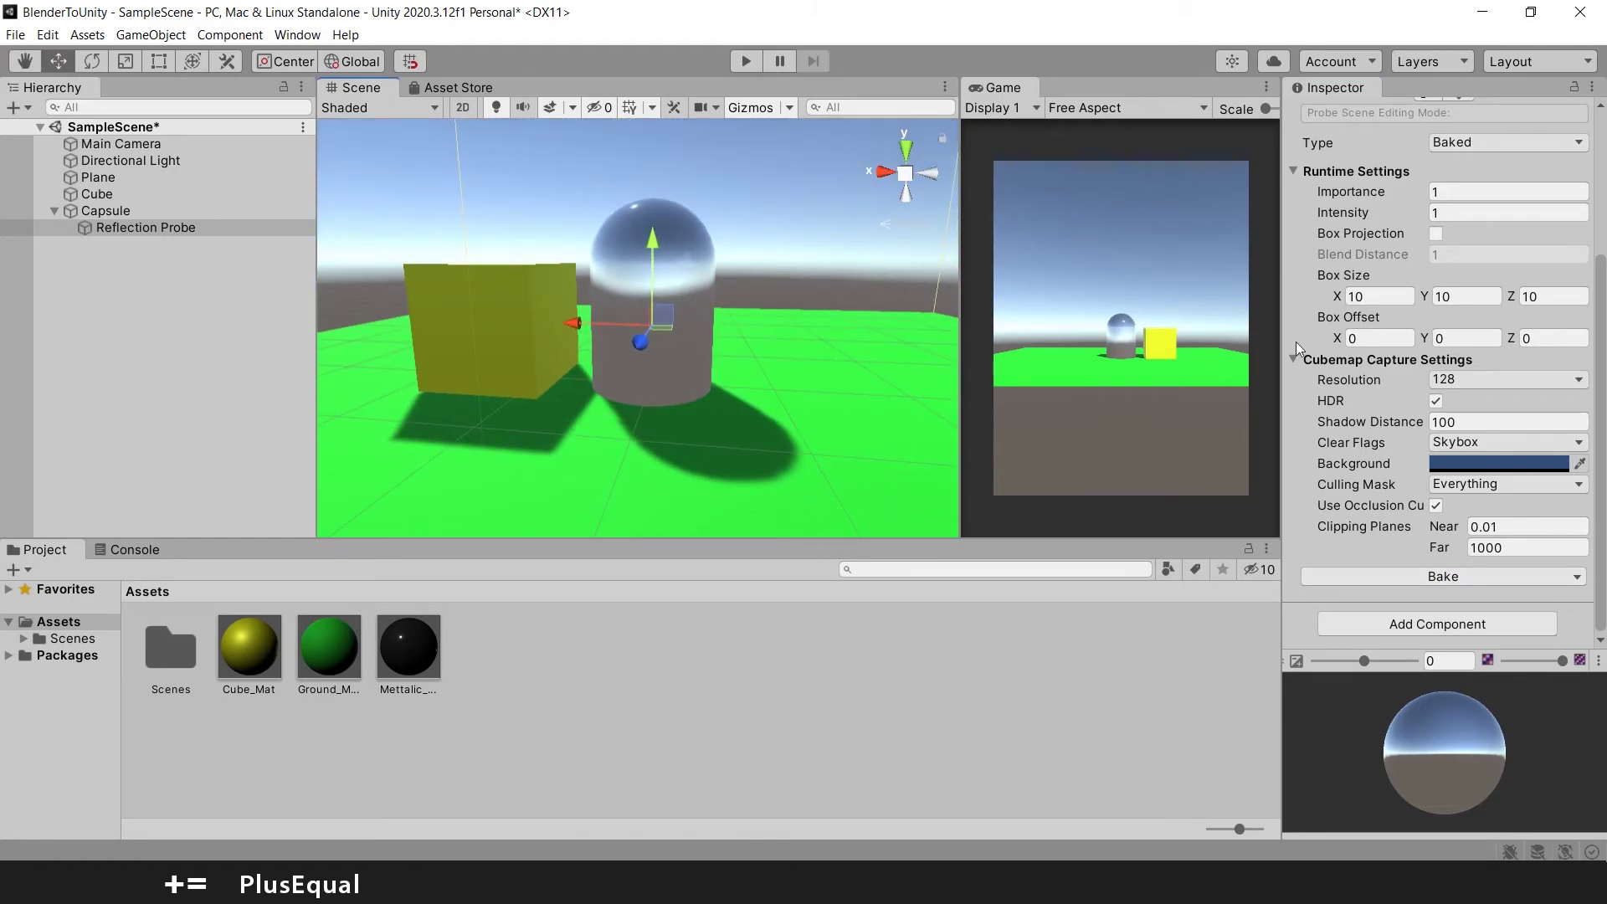
pyautogui.scroll(3, 1398, 325)
pyautogui.scroll(1, 1398, 324)
# - Compare reflections by switching the probe to Realtime, then back to Baked
pyautogui.click(1489, 344)
pyautogui.click(1501, 405)
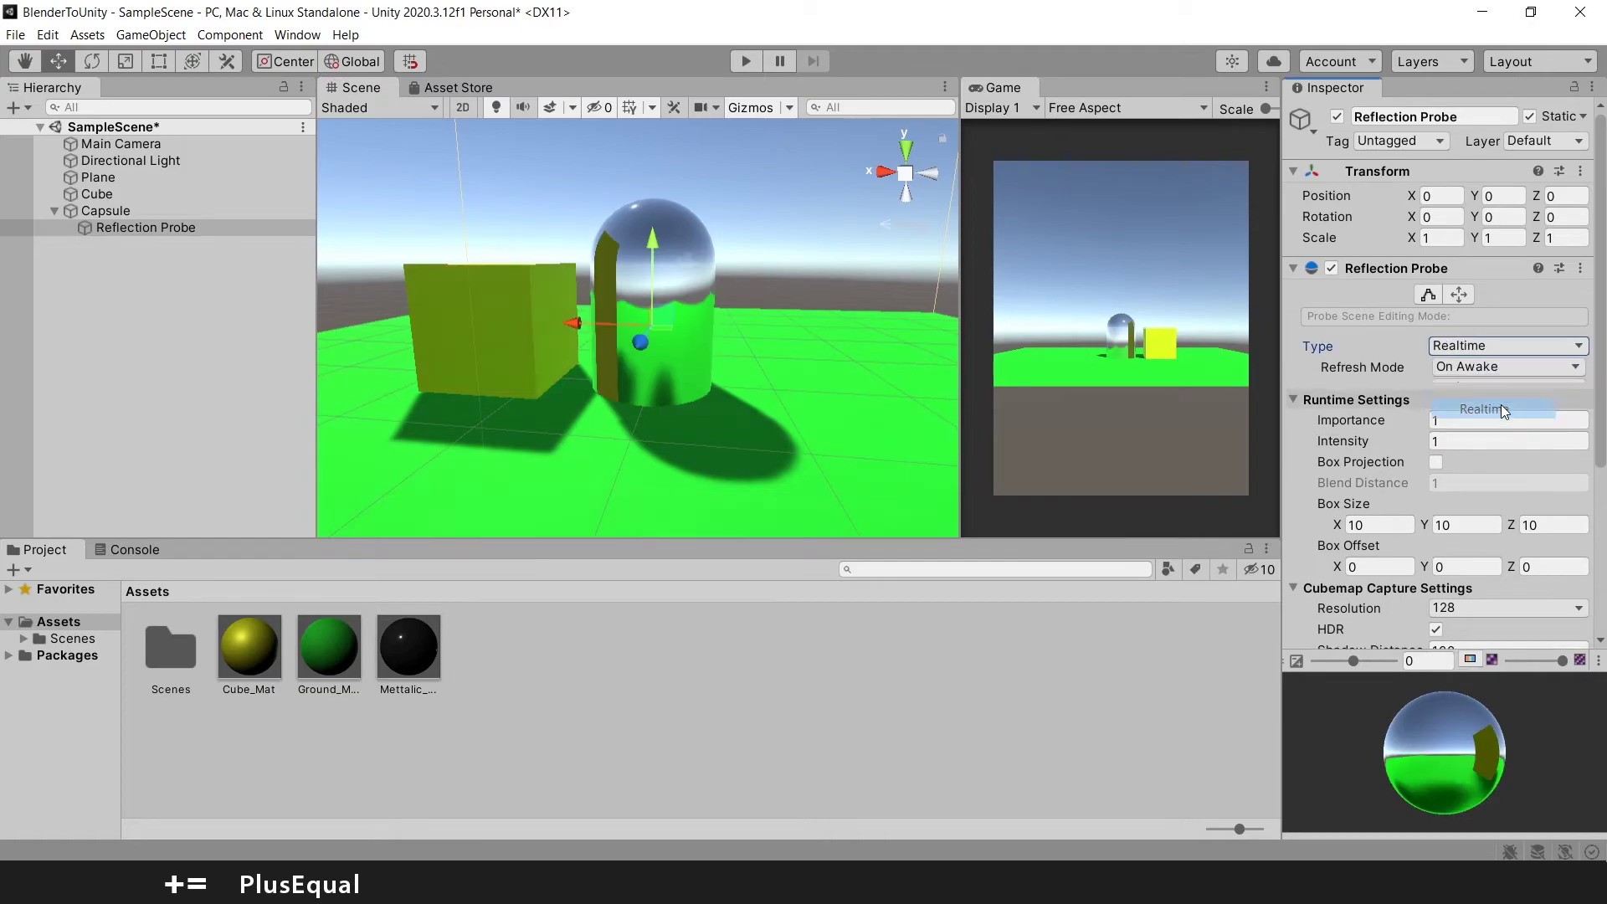
pyautogui.moveTo(832, 351)
pyautogui.mouseDown(button='right')
pyautogui.moveTo(1236, 348)
pyautogui.moveTo(801, 350)
pyautogui.mouseUp(button='right')
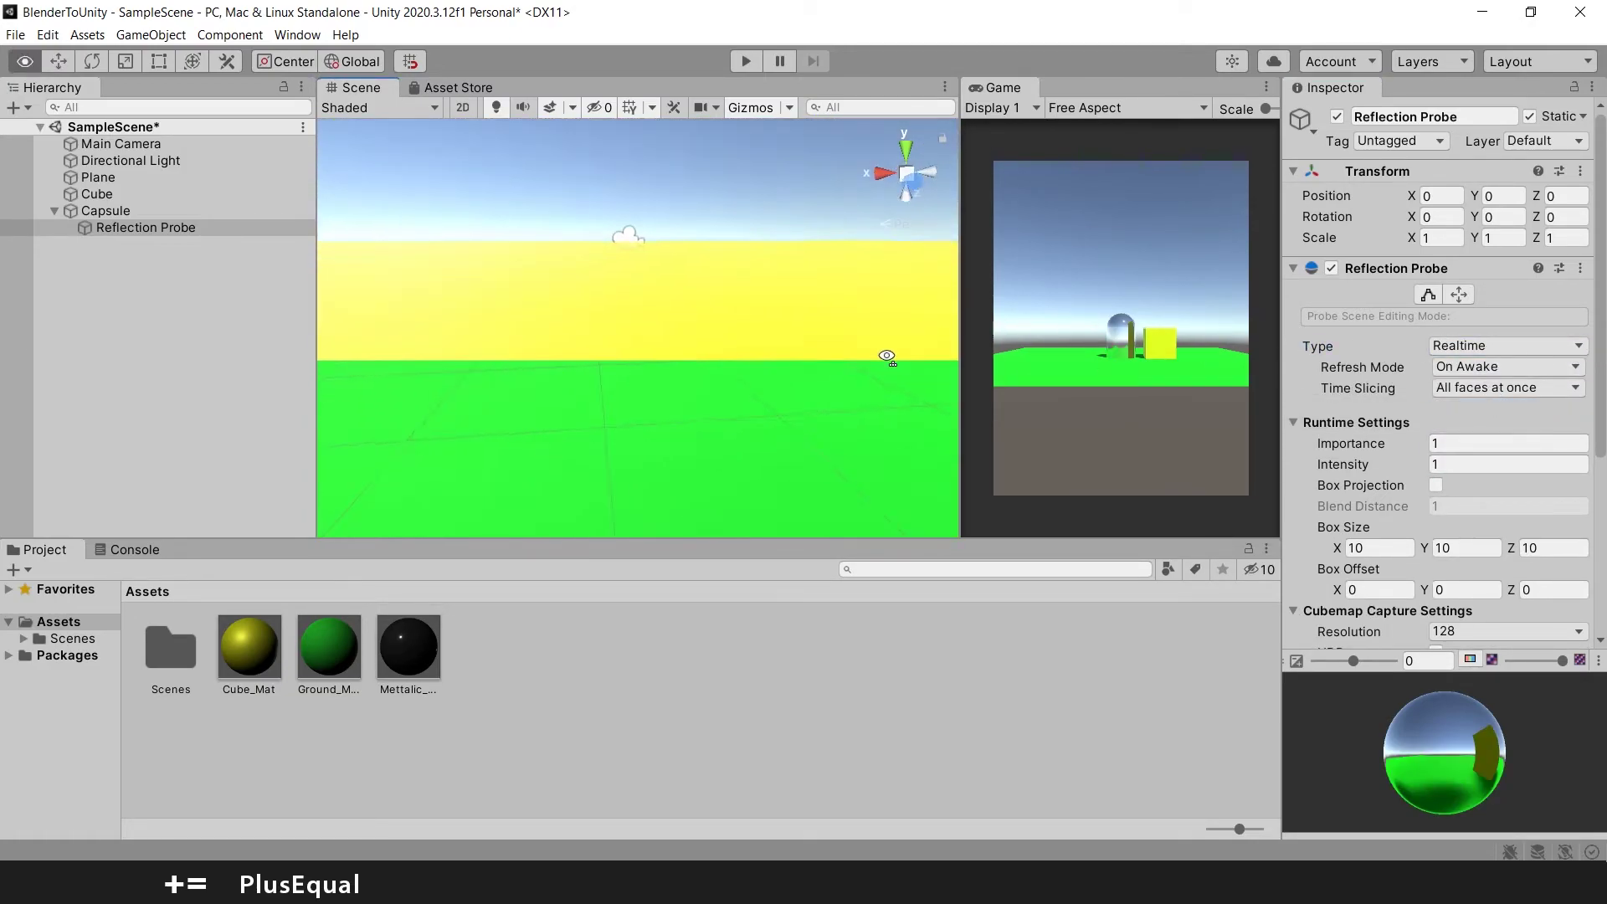
pyautogui.moveTo(800, 349)
pyautogui.mouseDown(button='right')
pyautogui.moveTo(717, 352)
pyautogui.moveTo(742, 336)
pyautogui.mouseUp(button='right')
pyautogui.click(1572, 346)
pyautogui.click(1478, 363)
pyautogui.scroll(-4, 1374, 440)
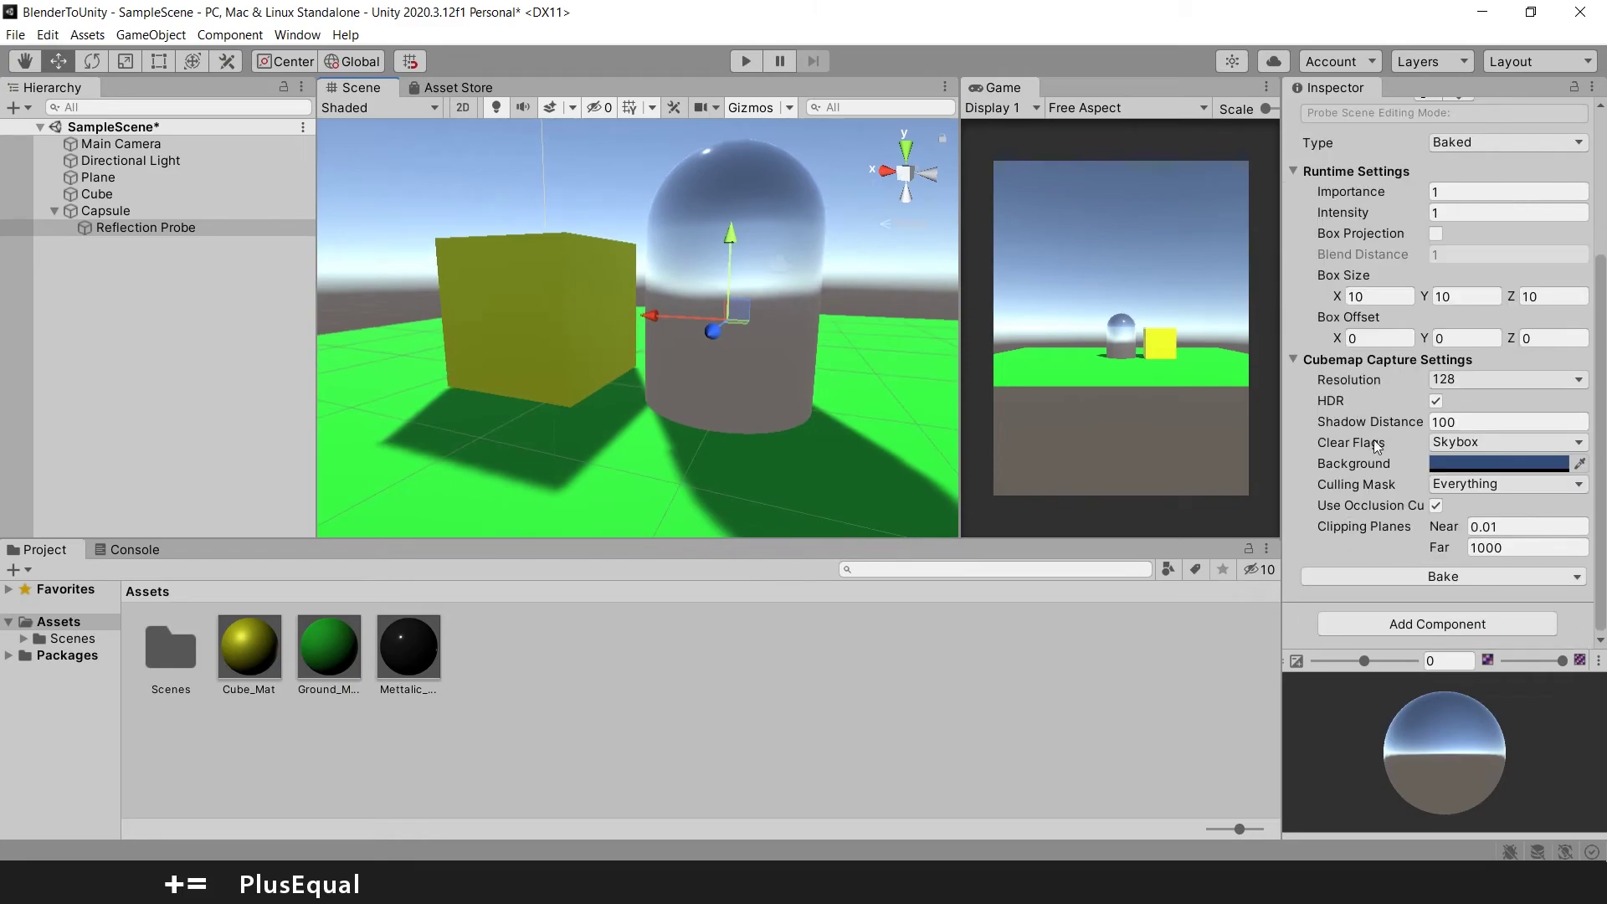
pyautogui.moveTo(832, 403)
pyautogui.mouseDown(button='right')
pyautogui.moveTo(492, 301)
pyautogui.moveTo(579, 310)
pyautogui.moveTo(673, 277)
pyautogui.mouseUp(button='right')
pyautogui.scroll(3, 619, 353)
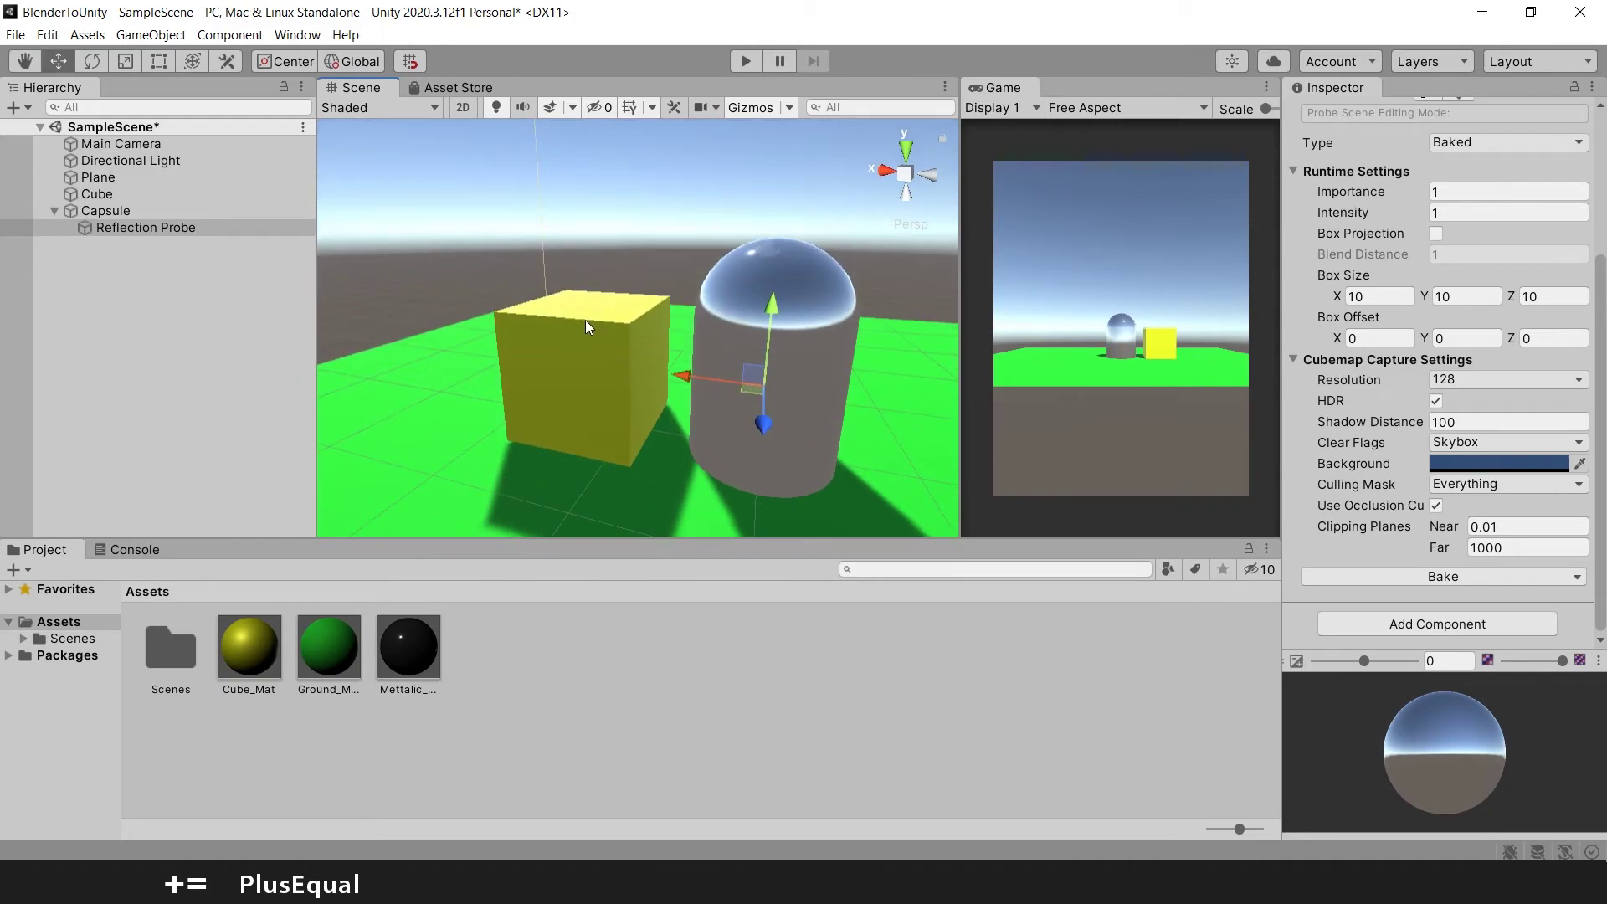
# - Mark the Cube as static, after cancelling the attempt to make the Capsule static
pyautogui.click(282, 210)
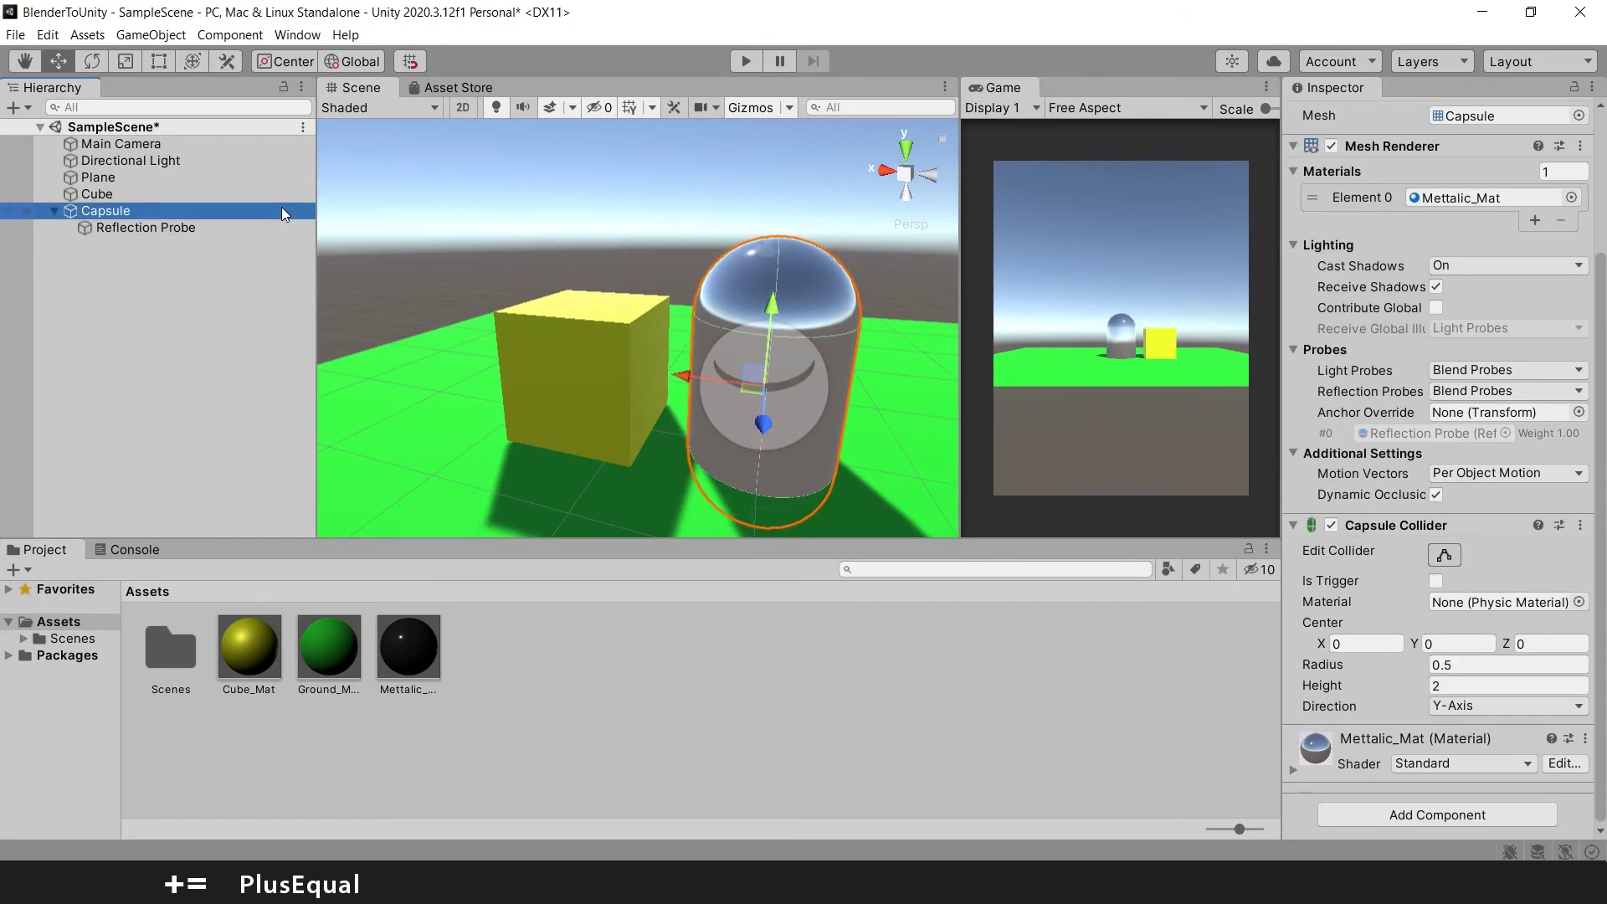
pyautogui.scroll(3, 1500, 173)
pyautogui.click(1528, 118)
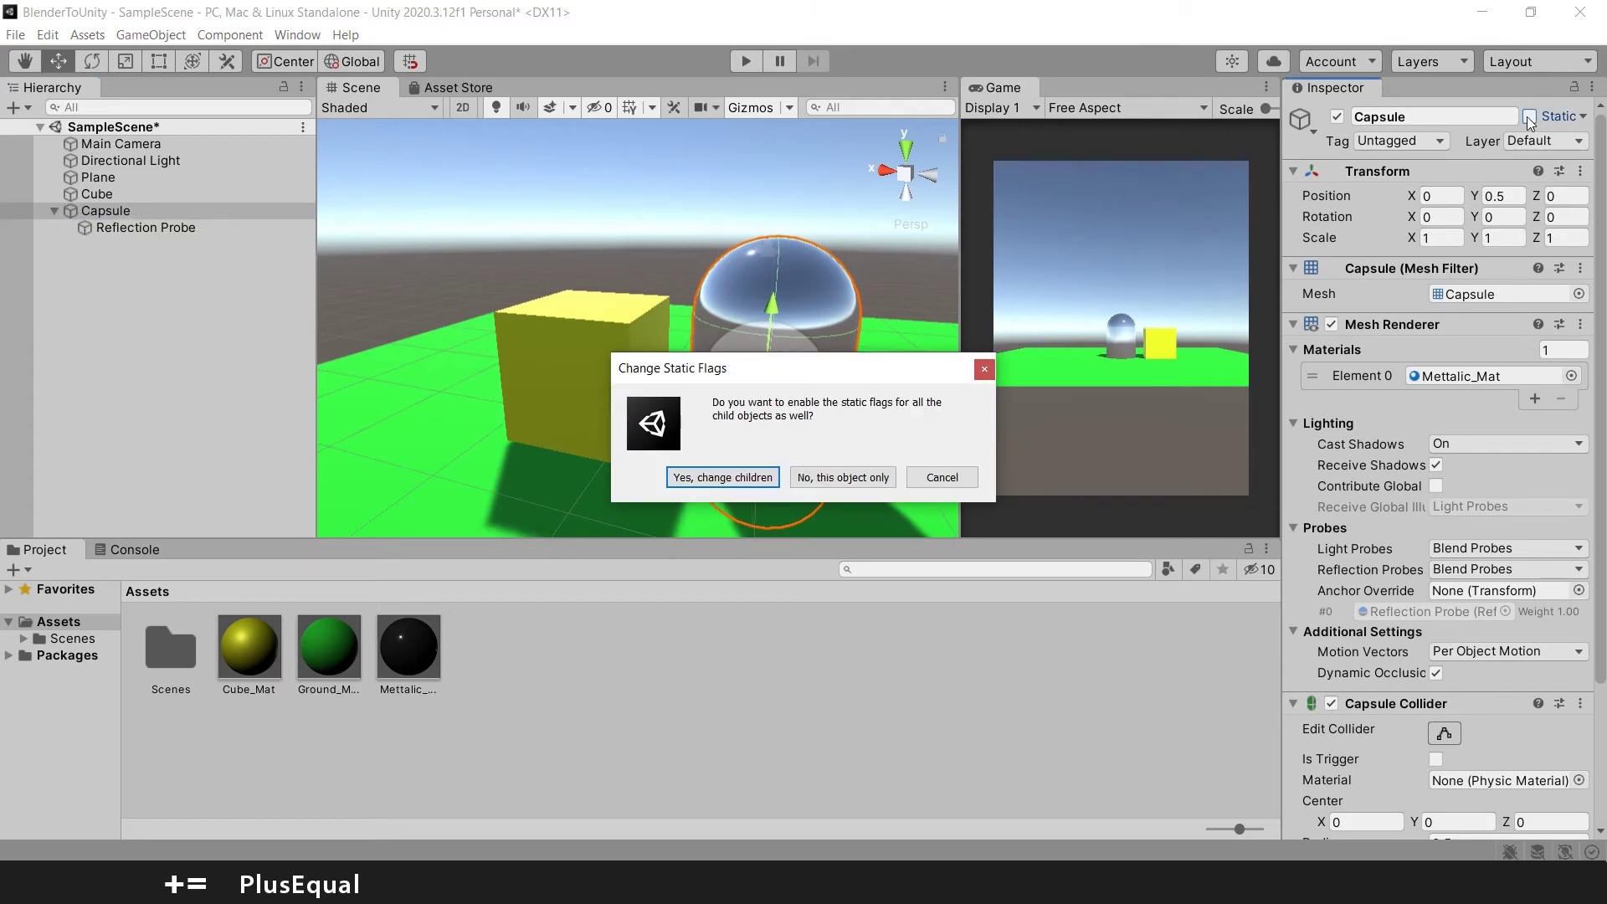
pyautogui.click(942, 471)
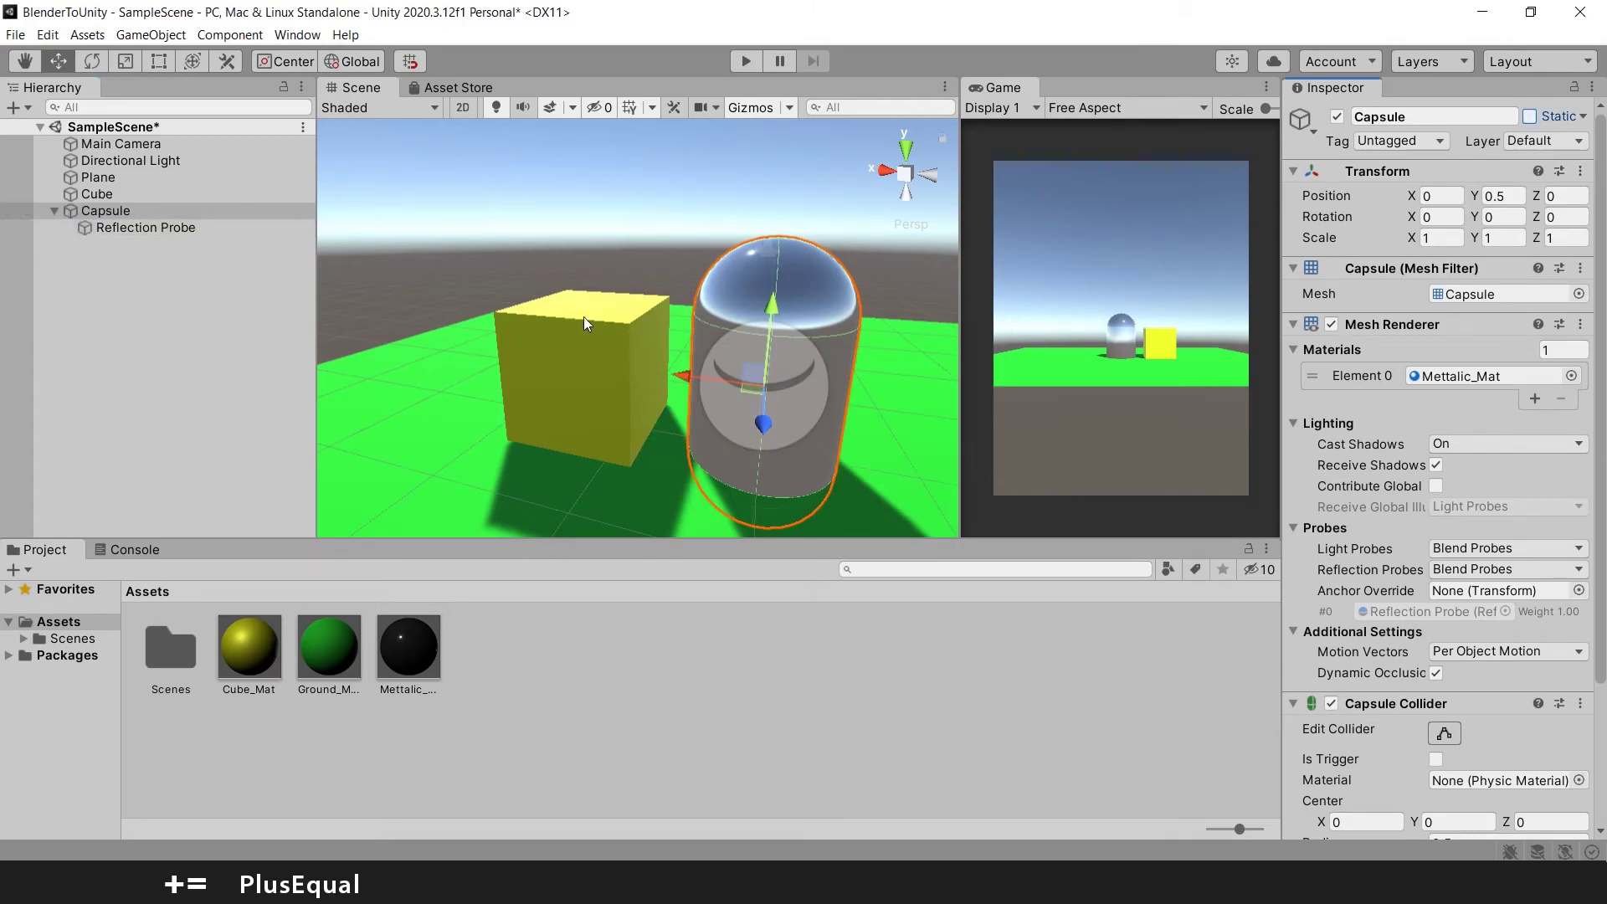
pyautogui.click(151, 195)
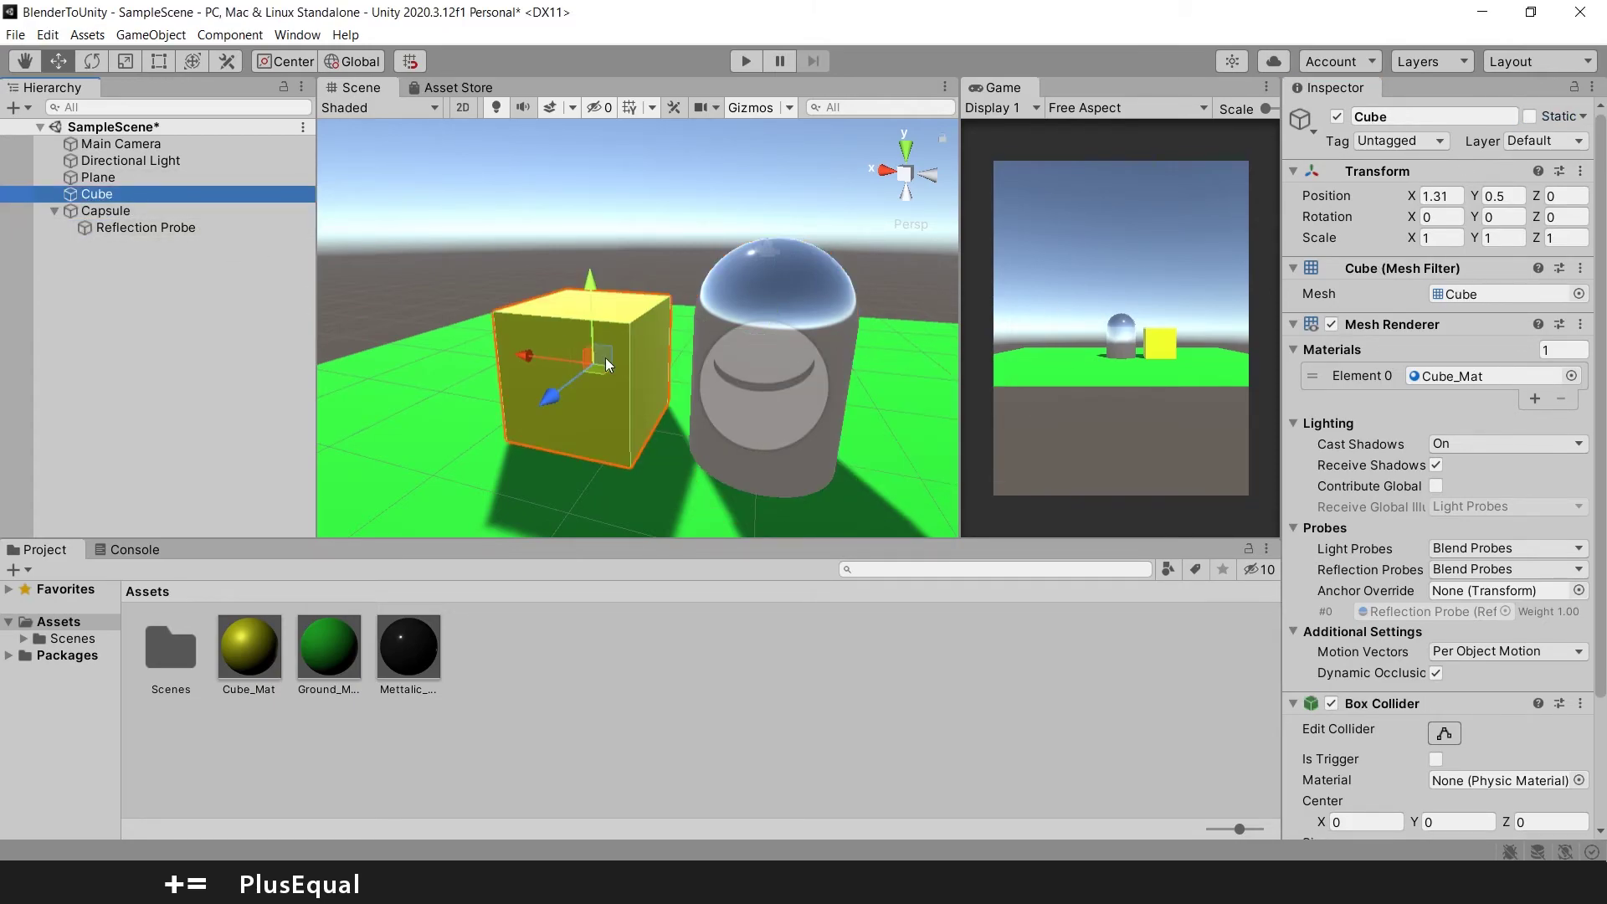
pyautogui.click(1528, 116)
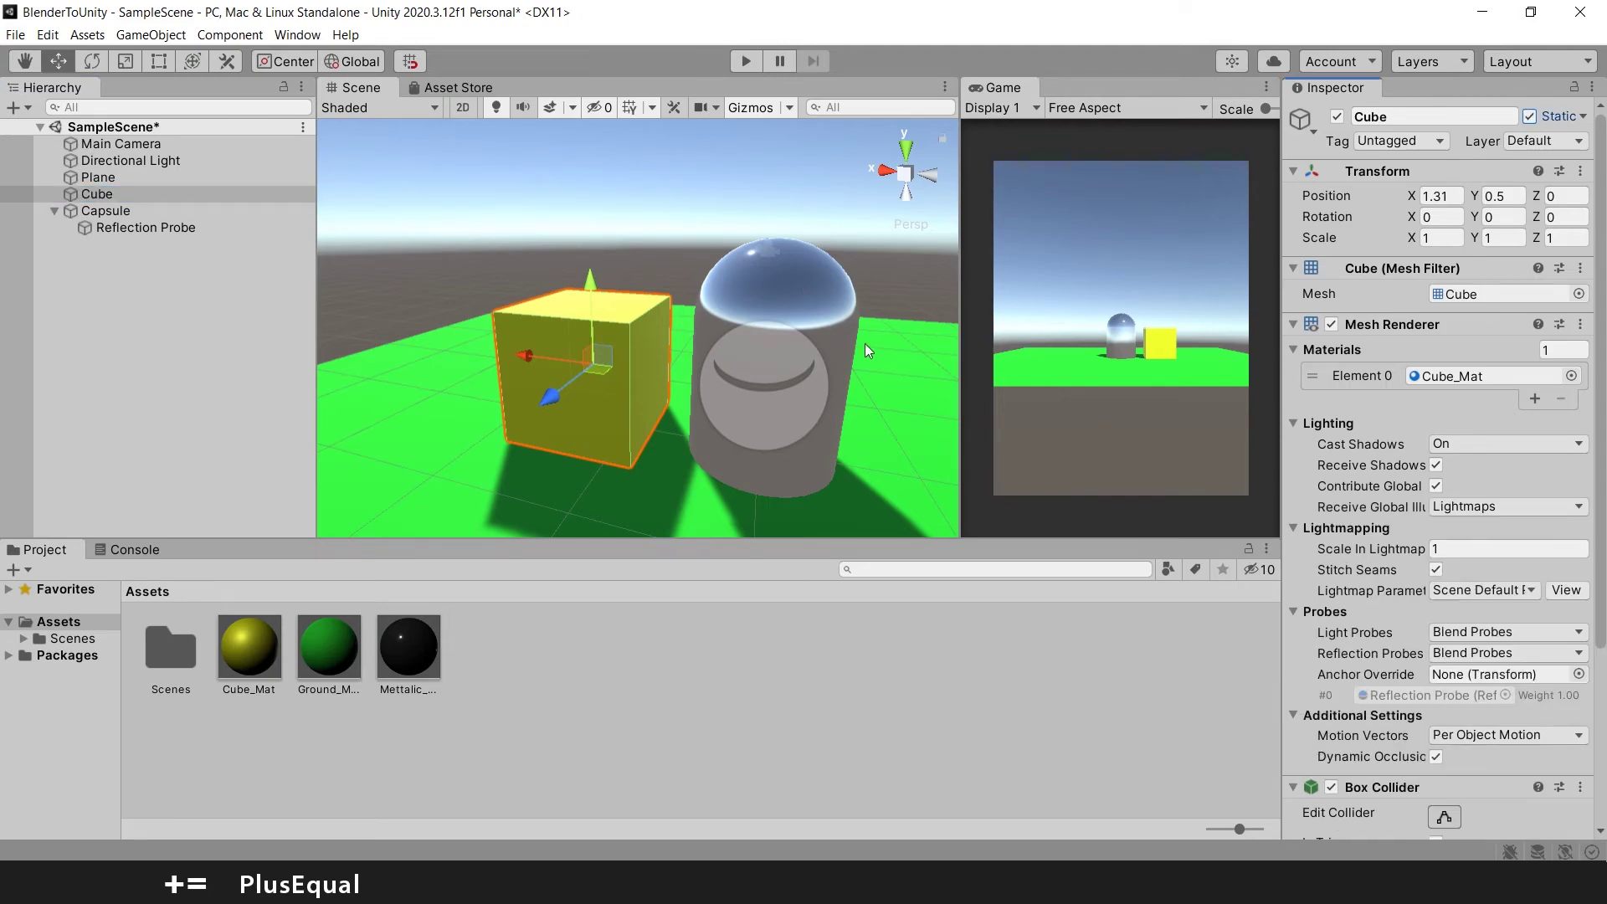
# - Bake the Reflection Probe and view the capsule up close to check its reflection
pyautogui.click(145, 227)
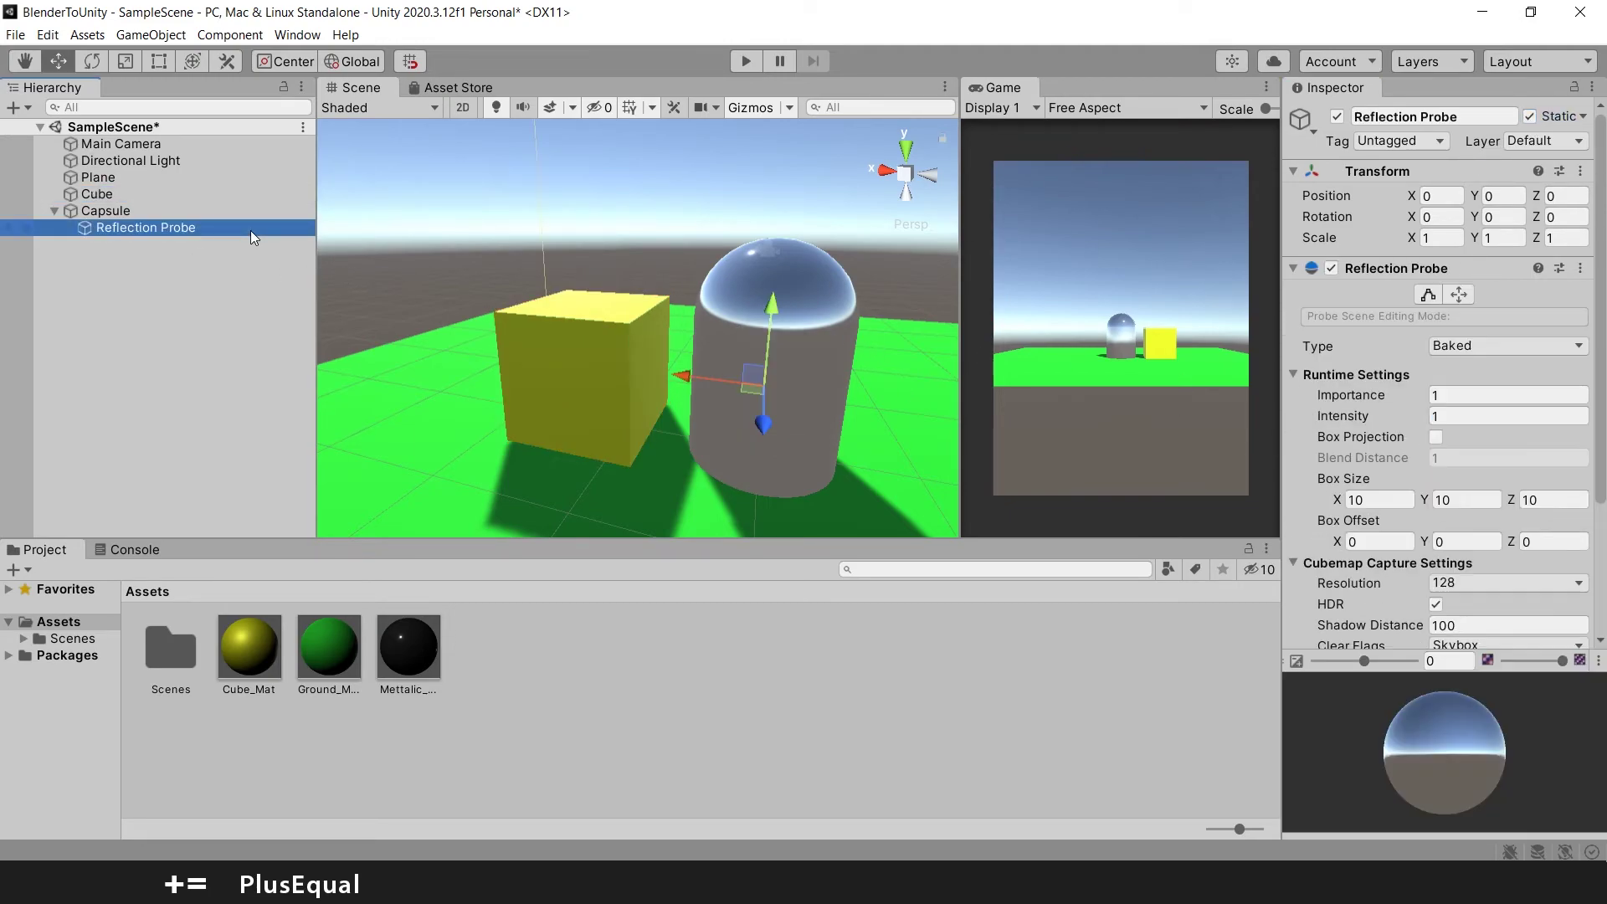
pyautogui.scroll(-4, 1375, 404)
pyautogui.click(1473, 573)
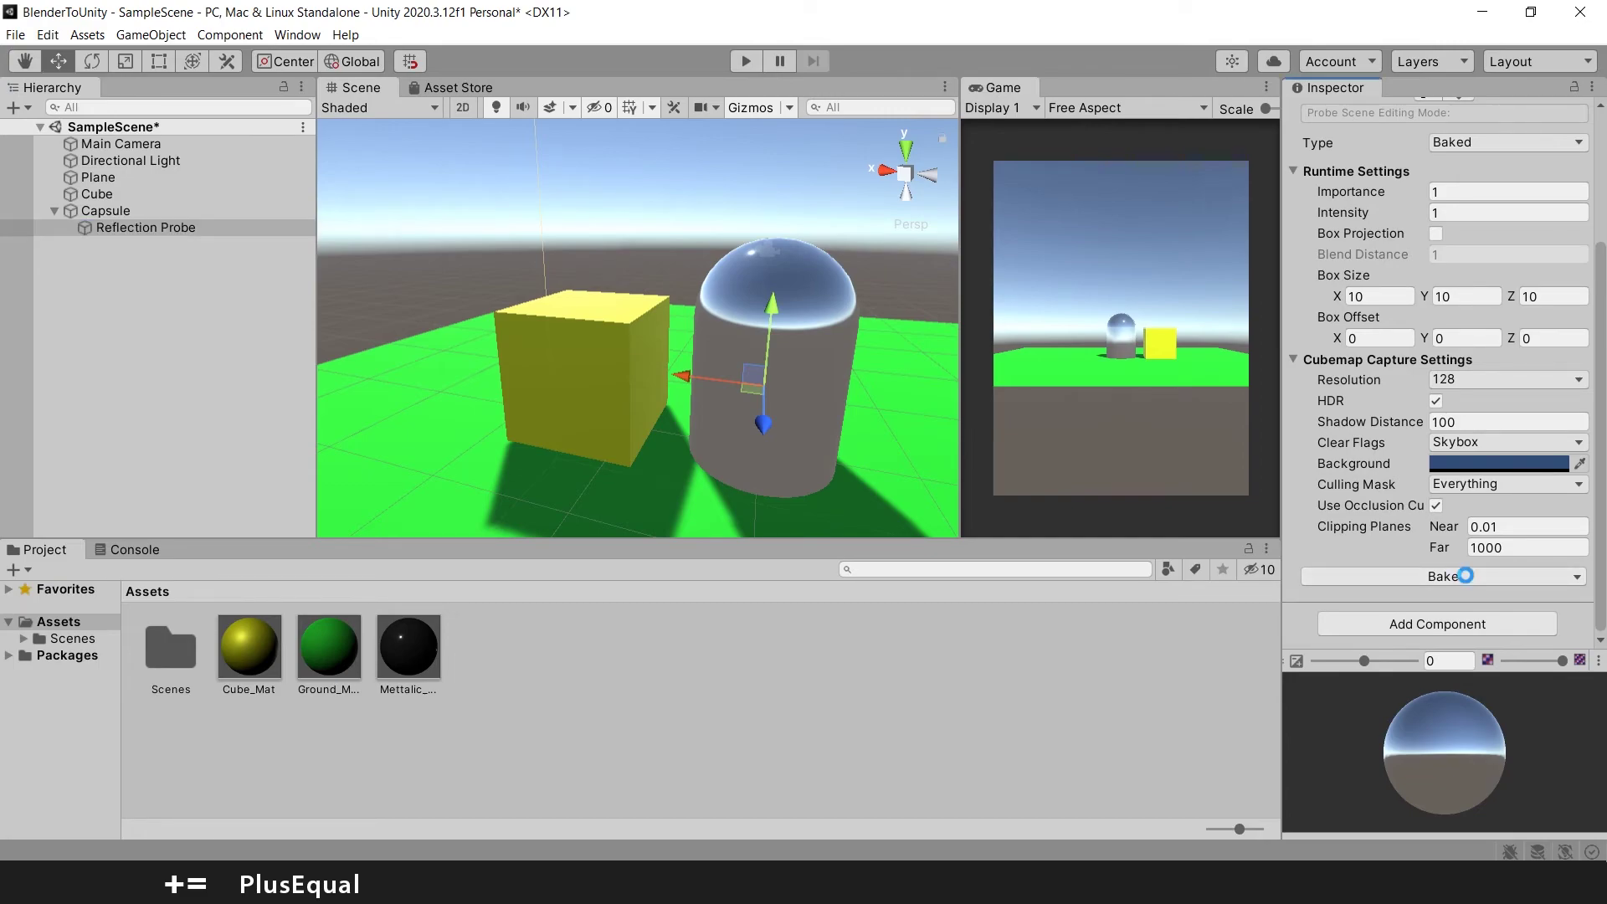
pyautogui.keyDown('alt'); pyautogui.moveTo(804, 377); pyautogui.dragTo(949, 344); pyautogui.keyUp('alt')
pyautogui.moveTo(947, 344); pyautogui.dragTo(704, 314, button='right')
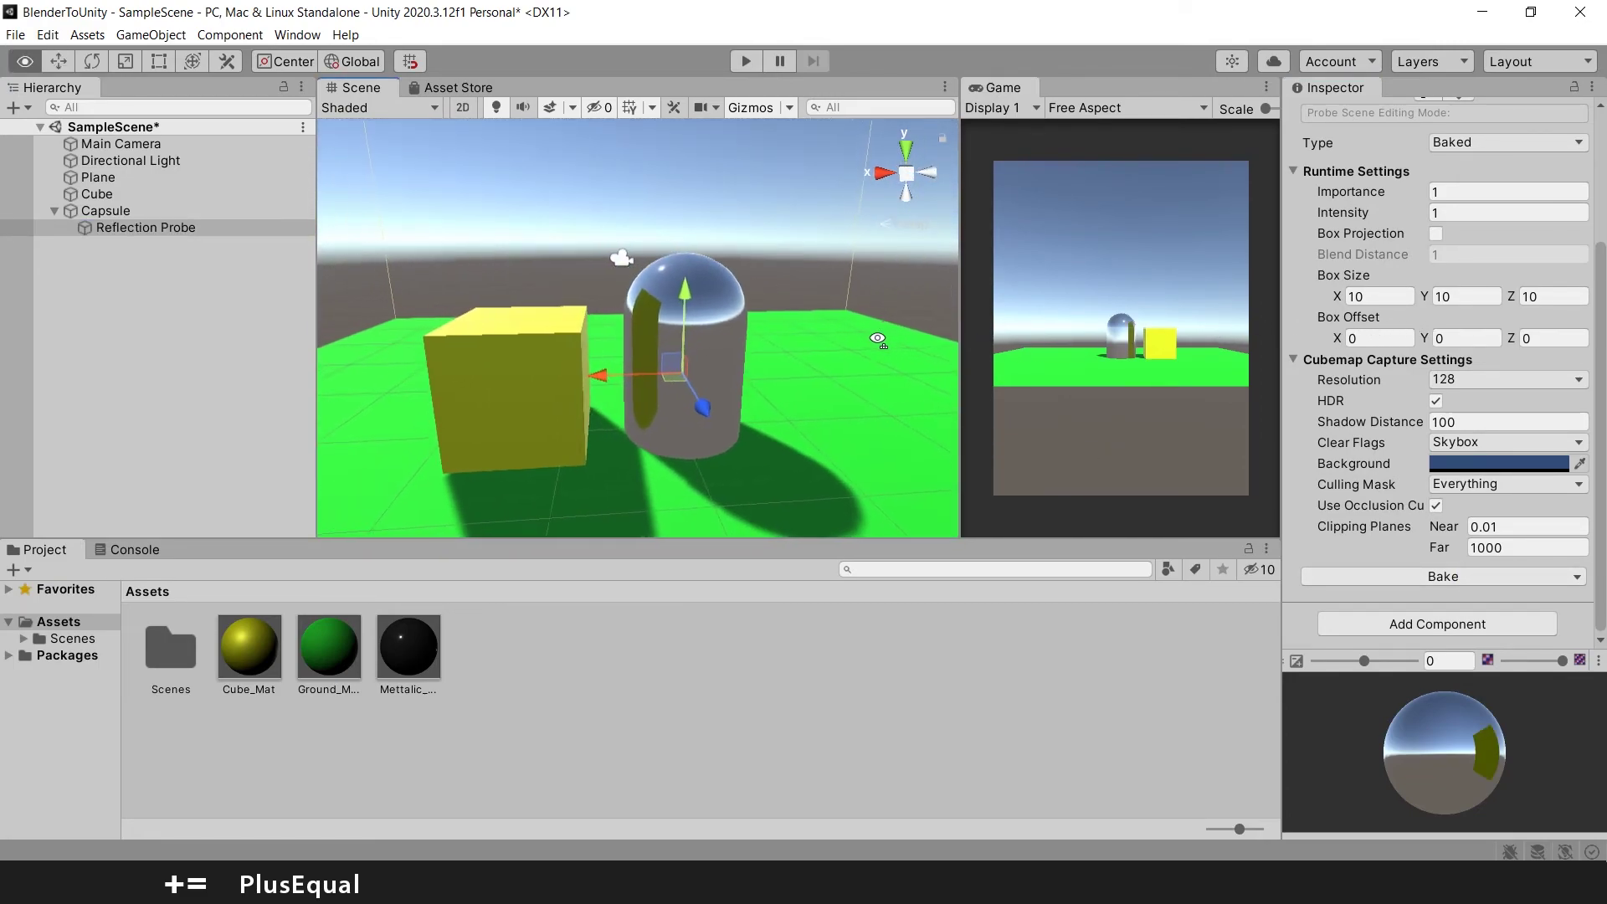
# - Mark the ground Plane as static and reselect the Reflection Probe
pyautogui.click(392, 417)
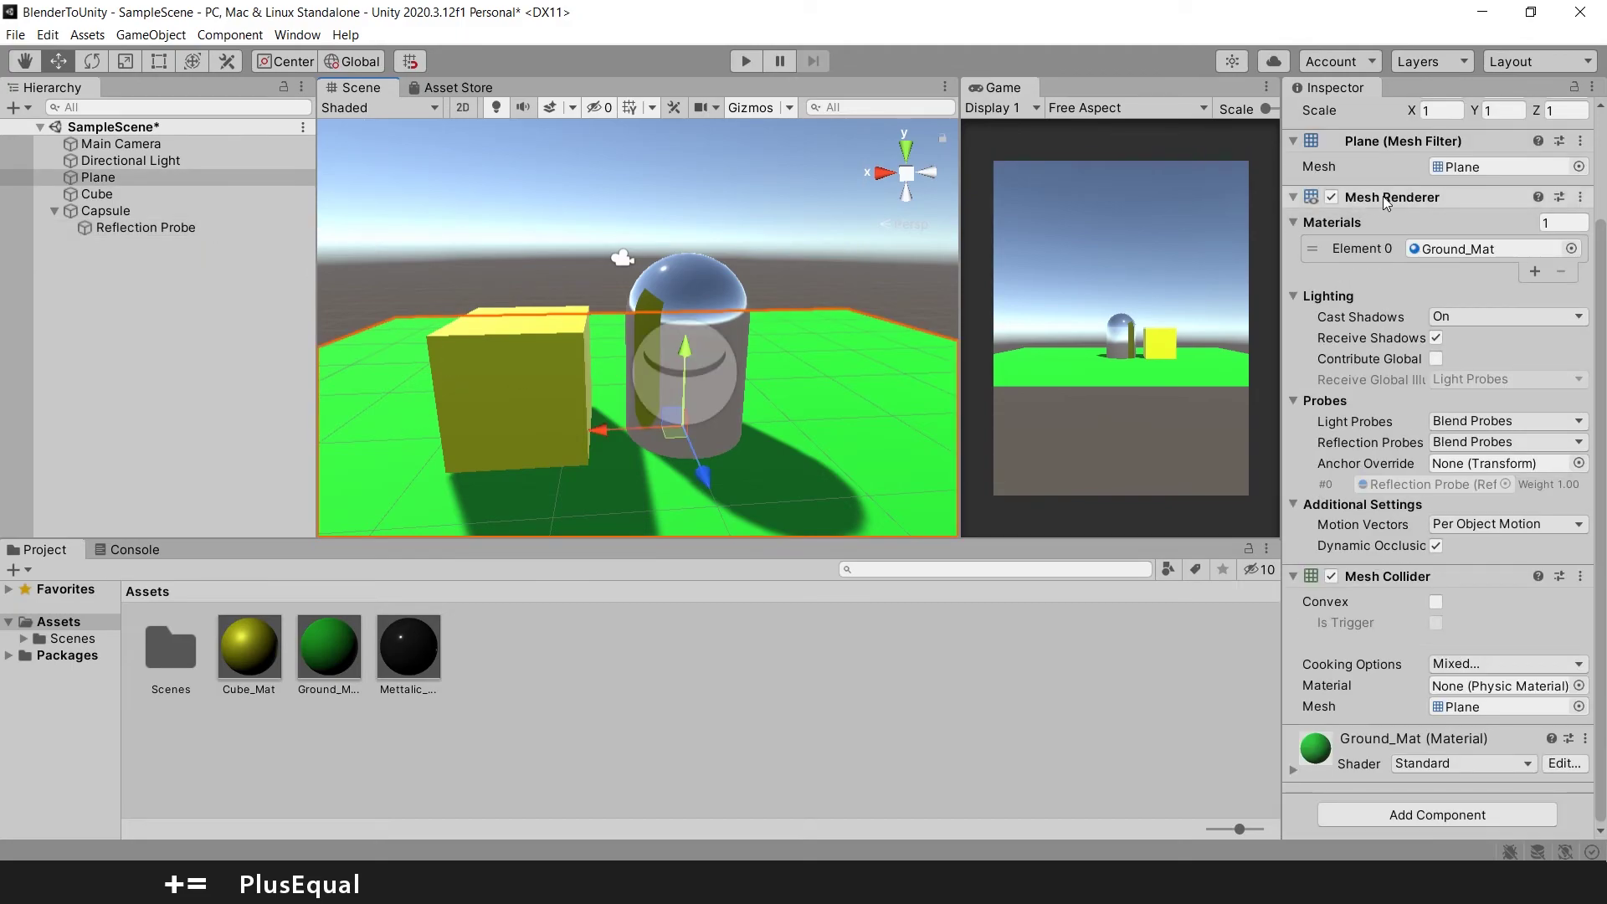
pyautogui.scroll(3, 1514, 356)
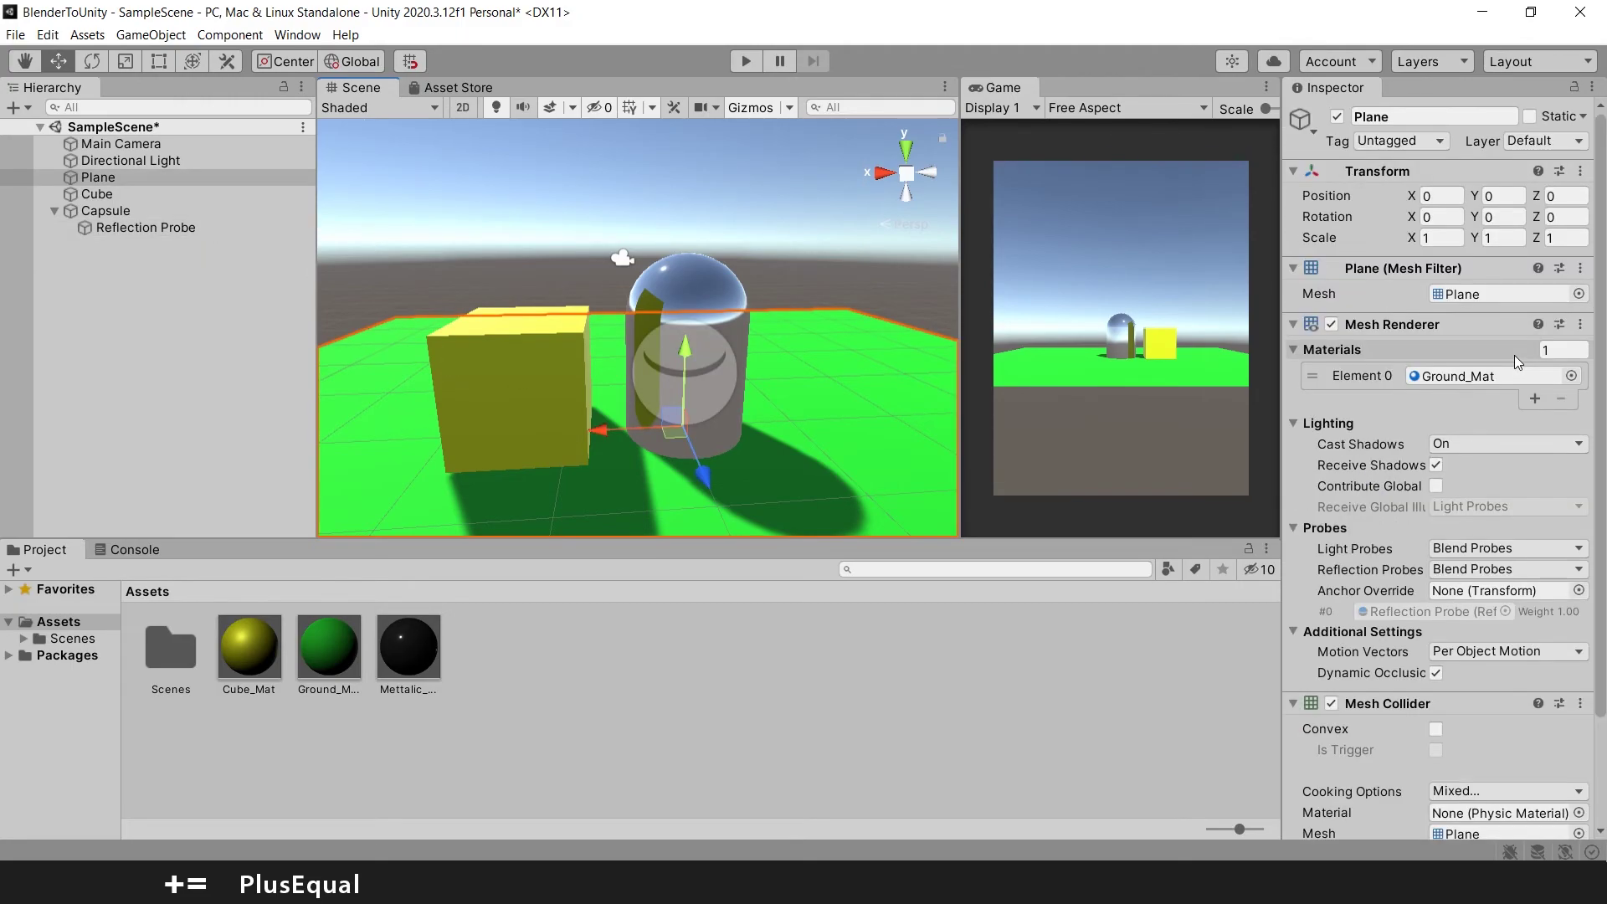
pyautogui.click(1531, 116)
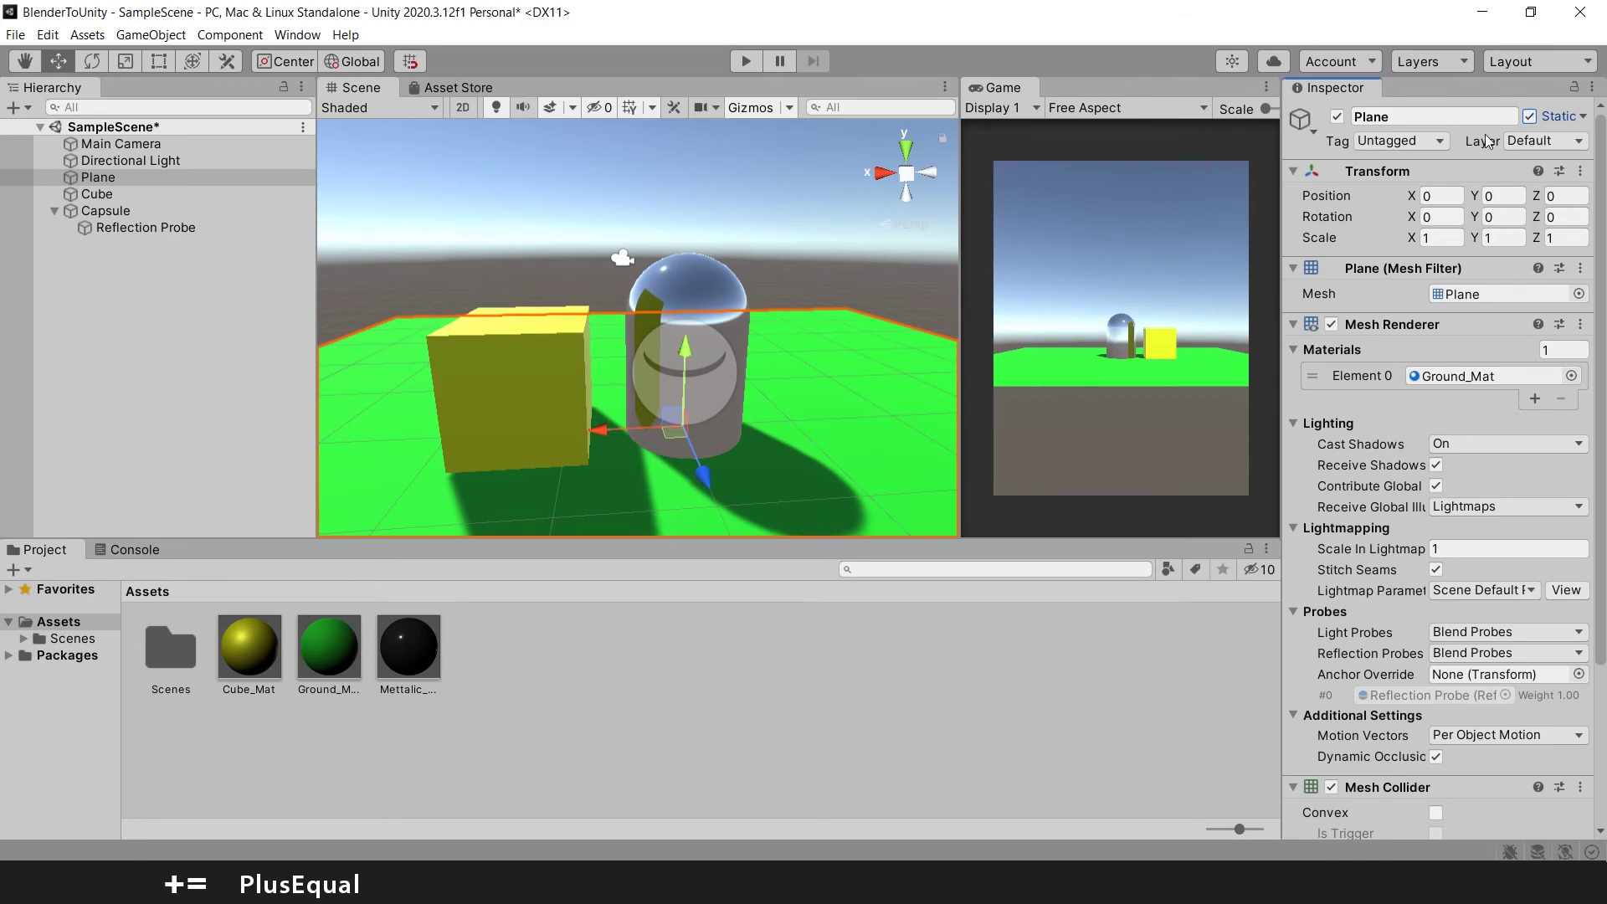
pyautogui.click(234, 228)
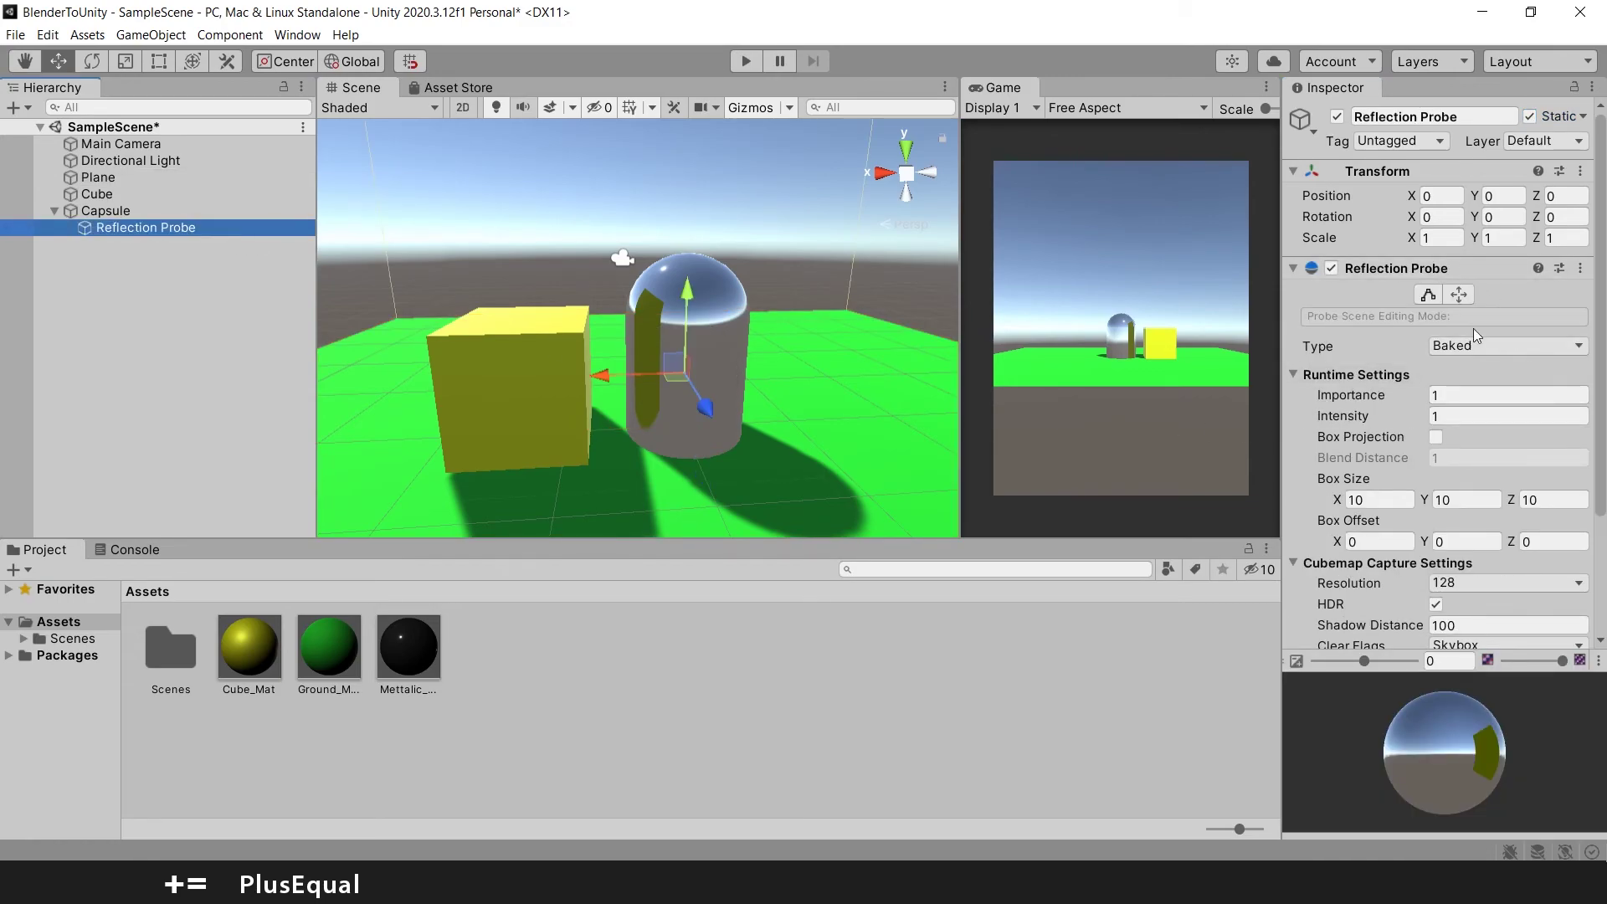
pyautogui.scroll(-5, 1377, 415)
# - Rebake the Reflection Probe, inspect the capsule's reflection up close, then deselect the capsule
pyautogui.click(1456, 580)
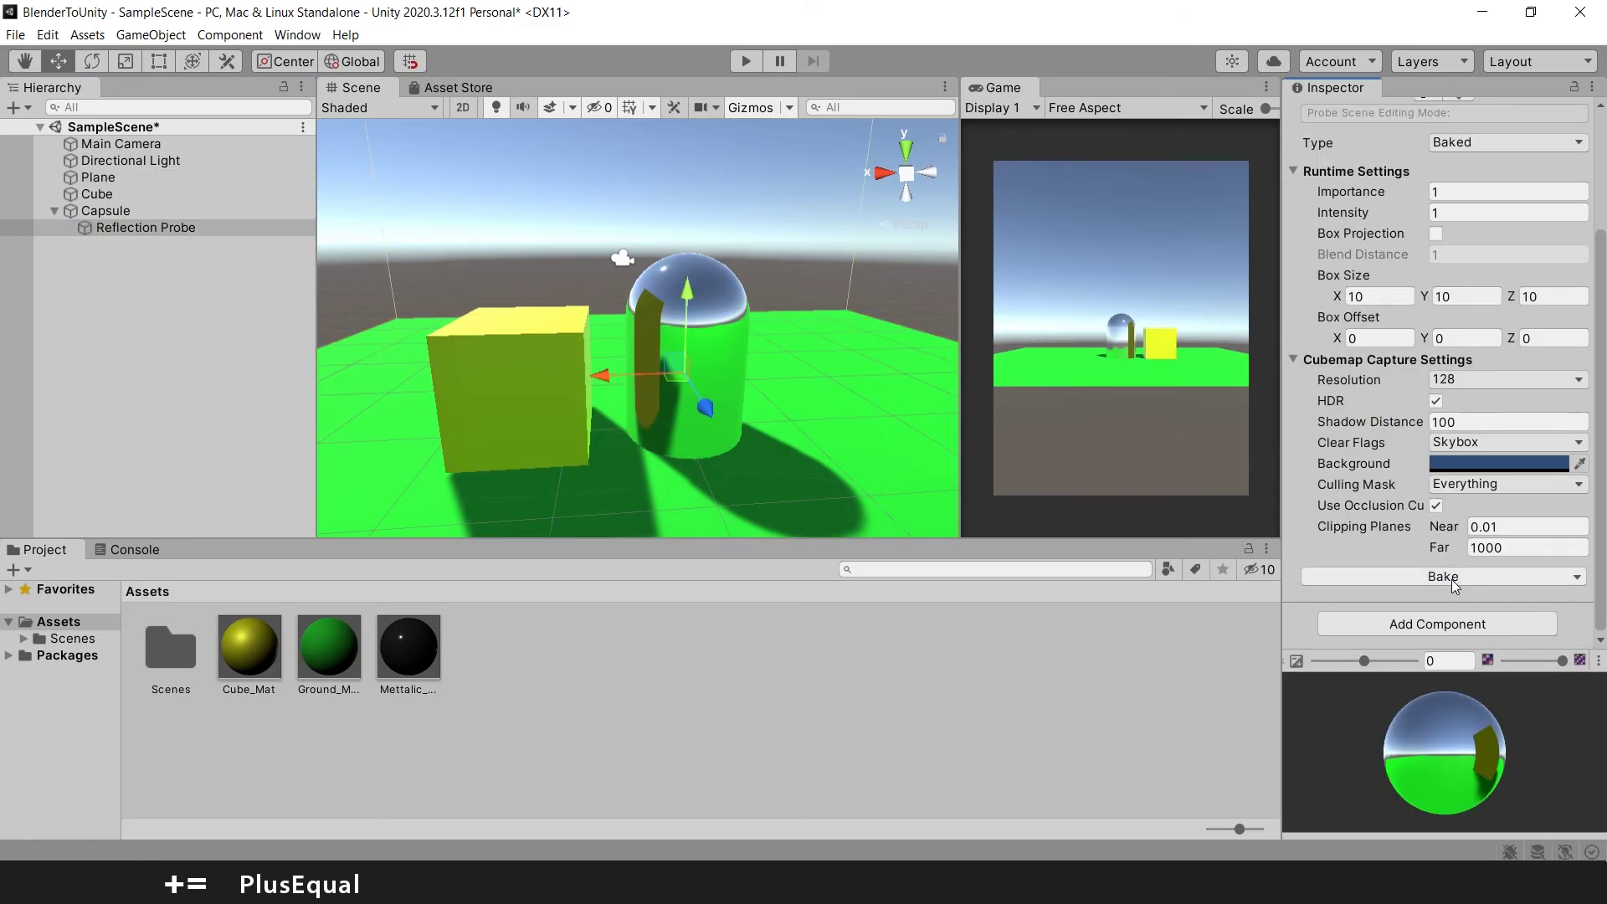
pyautogui.moveTo(805, 370)
pyautogui.keyDown('alt'); pyautogui.mouseDown()
pyautogui.moveTo(155, 232)
pyautogui.moveTo(79, 354)
pyautogui.moveTo(741, 315)
pyautogui.moveTo(777, 266)
pyautogui.moveTo(470, 306)
pyautogui.mouseUp(); pyautogui.keyUp('alt')
pyautogui.click(741, 315)
pyautogui.click(168, 280)
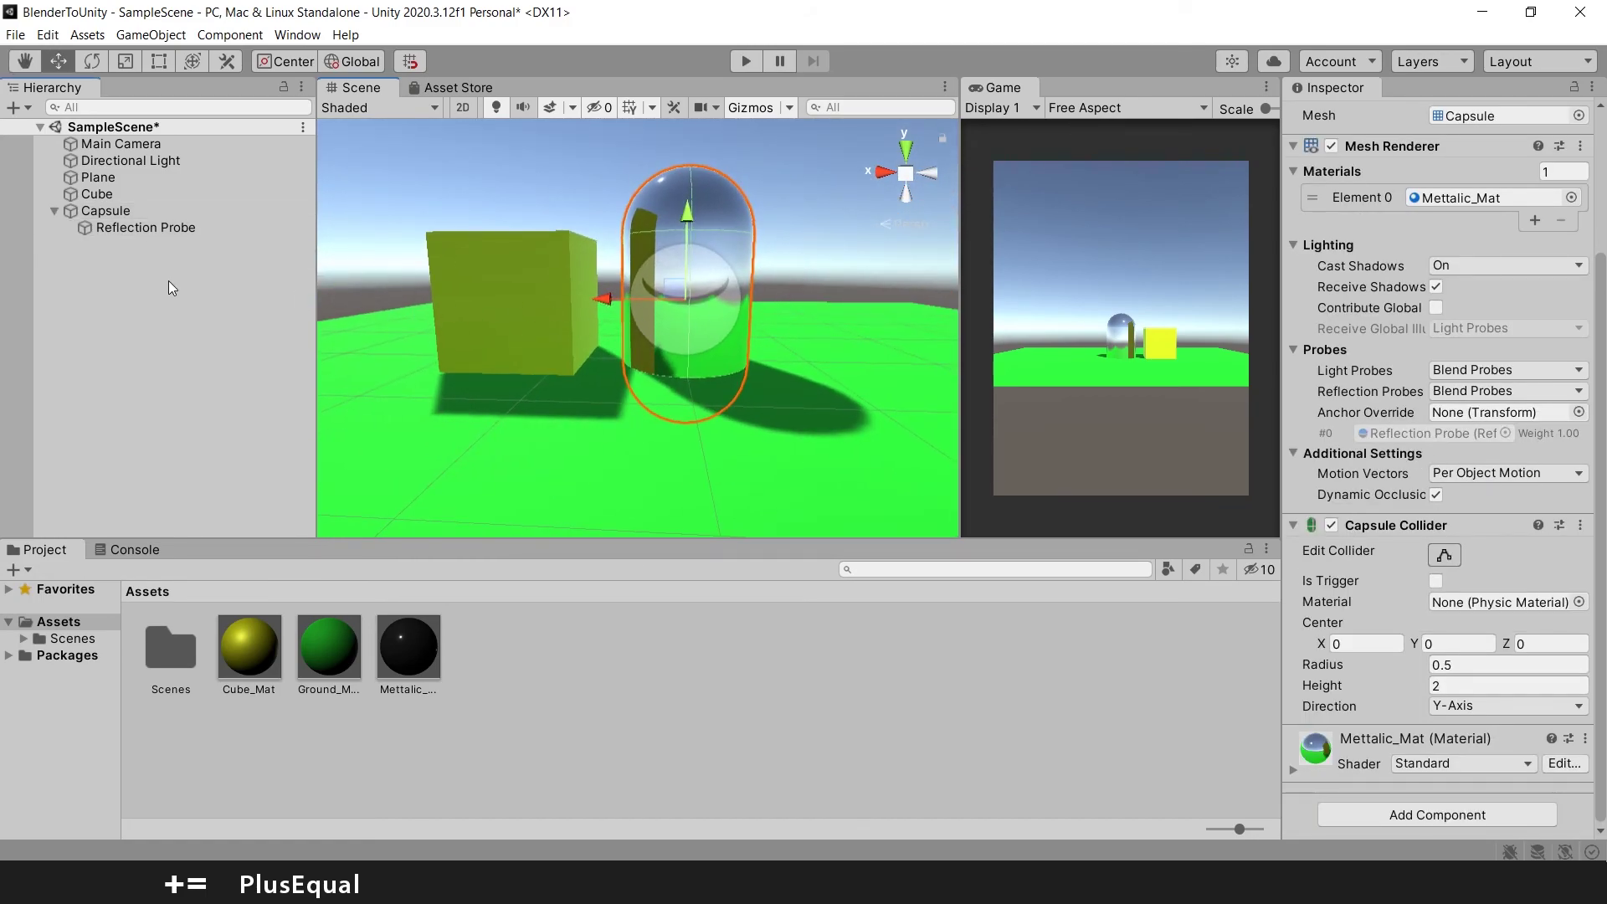